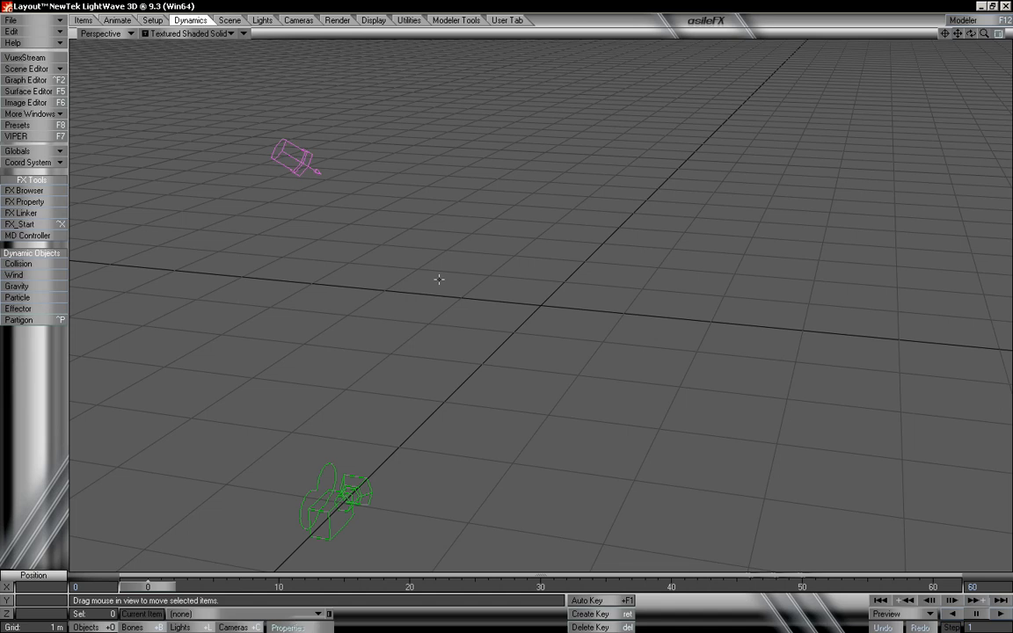
Add an HV particle emitter named Emitter_Main to the scene
left_click_drag(983, 36, 950, 35)
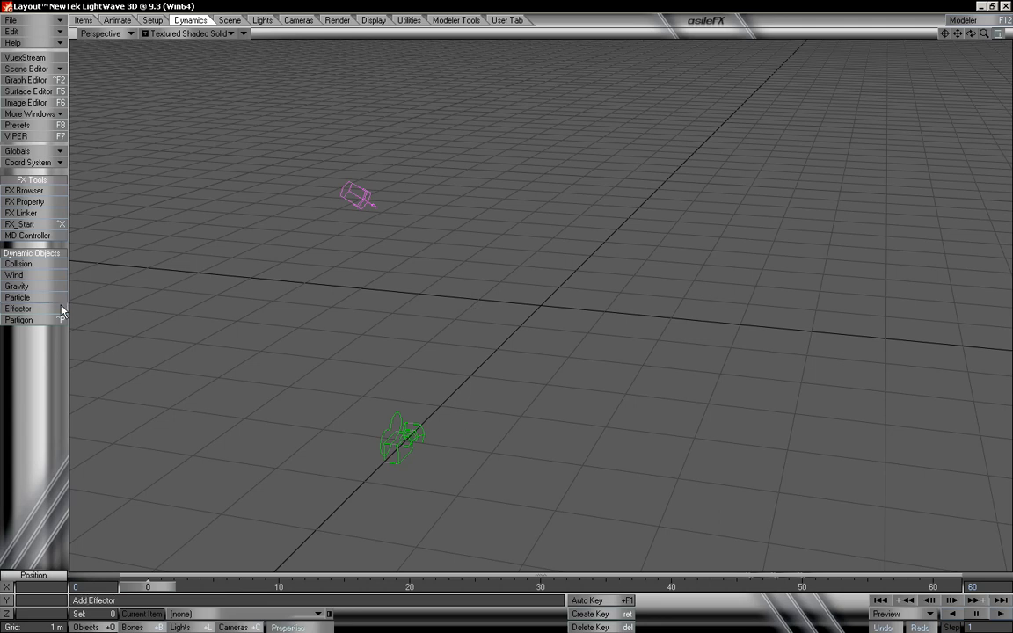
left_click(26, 297)
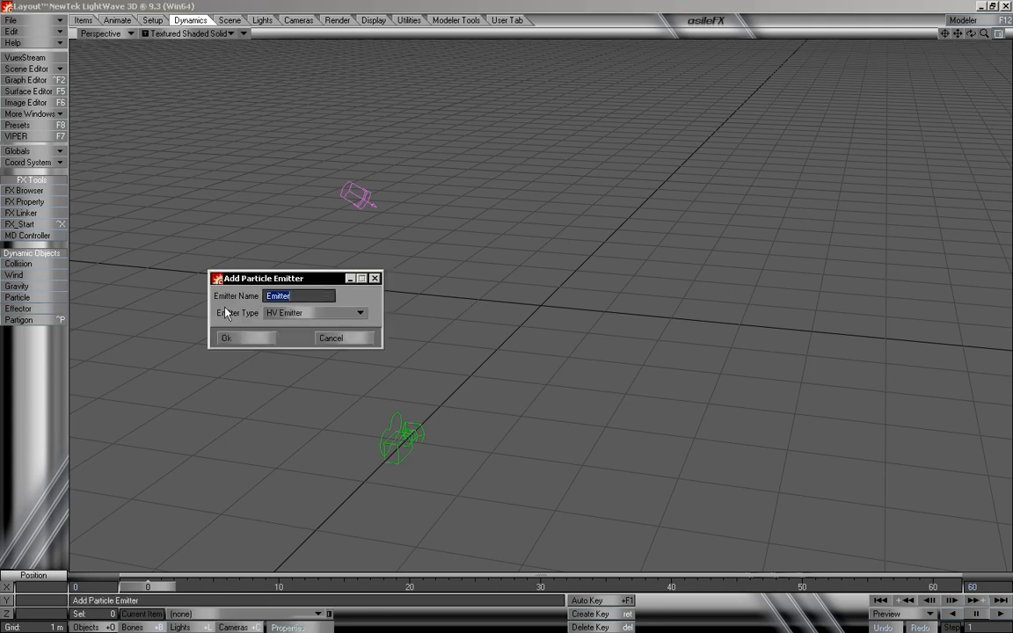
left_click(291, 296)
double_click(290, 296)
type("Emitter_Main")
left_click(251, 337)
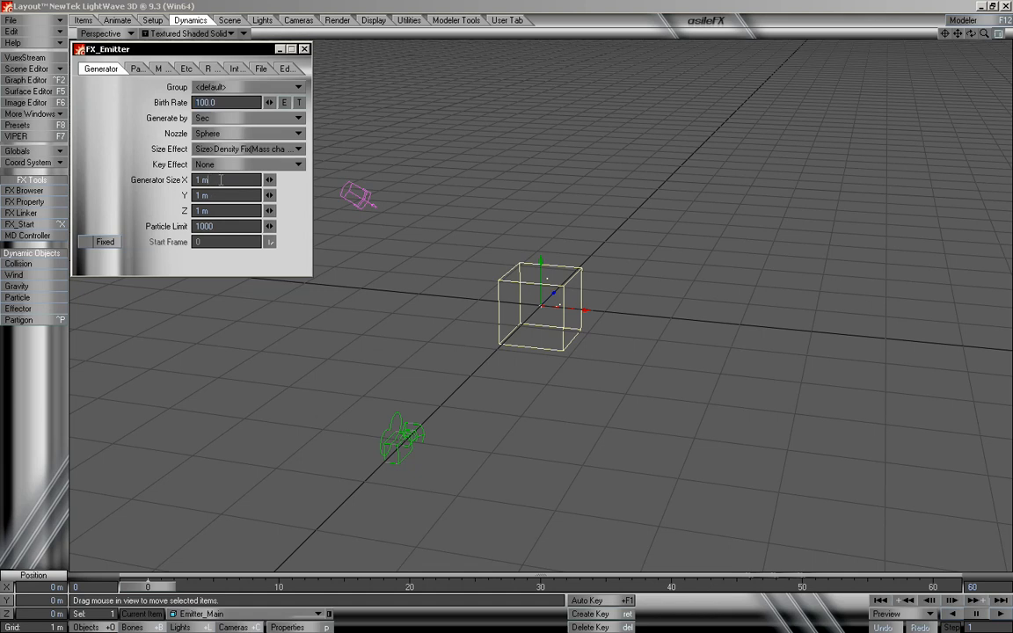
Set the emitter's generator size to 10 m in X, 0.5 m in Y and 10 m in Z
left_click(217, 180)
type("10")
key("Tab")
key("Tab")
type("10")
key("Tab")
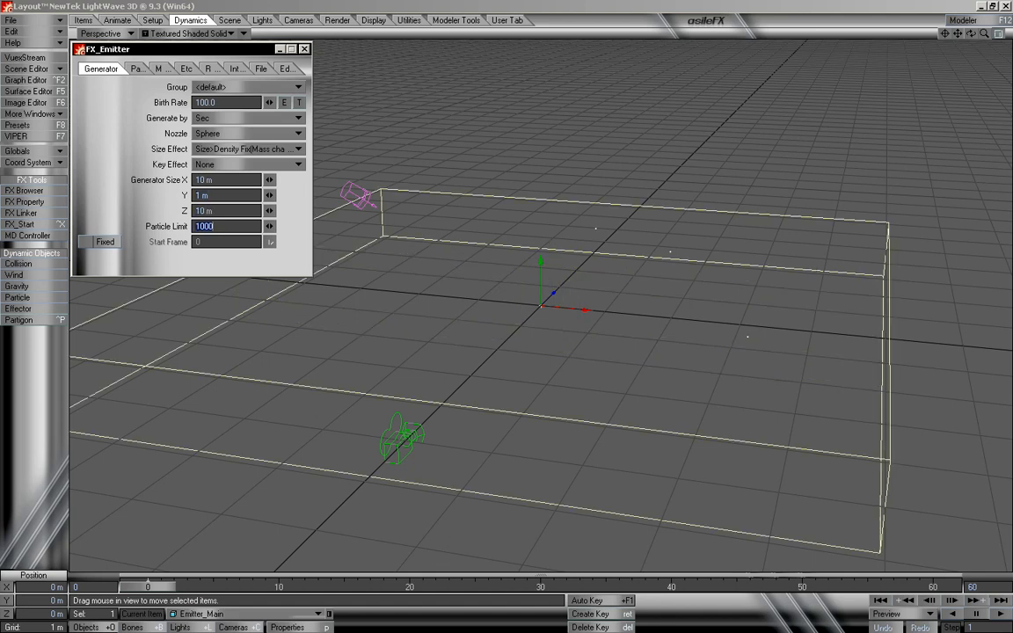
left_click(193, 195)
type("0.5")
key("Tab")
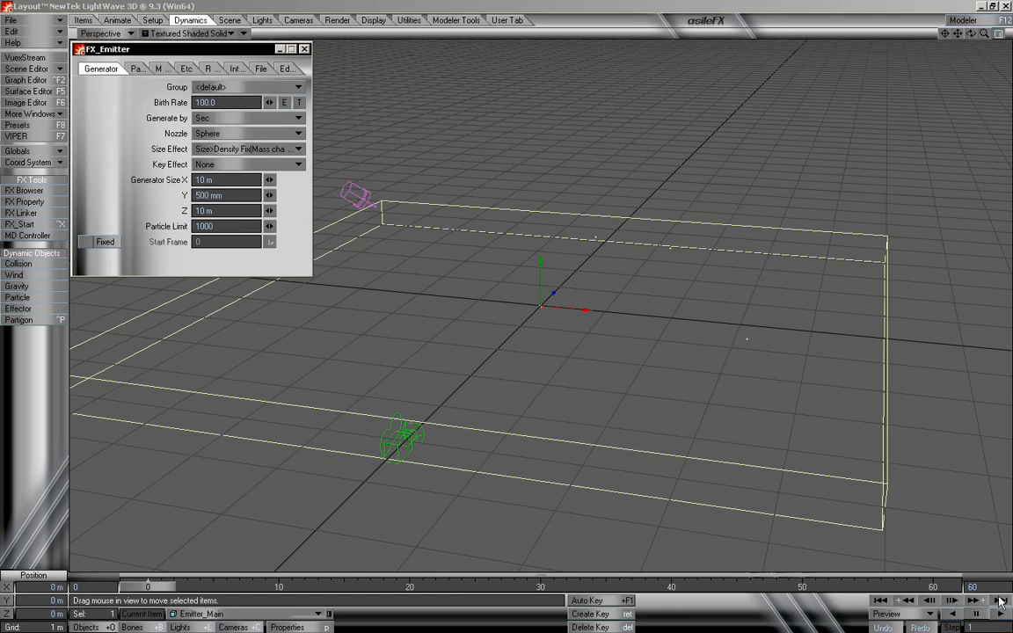
Extend the scene's timeline to end at frame 500
left_click(972, 587)
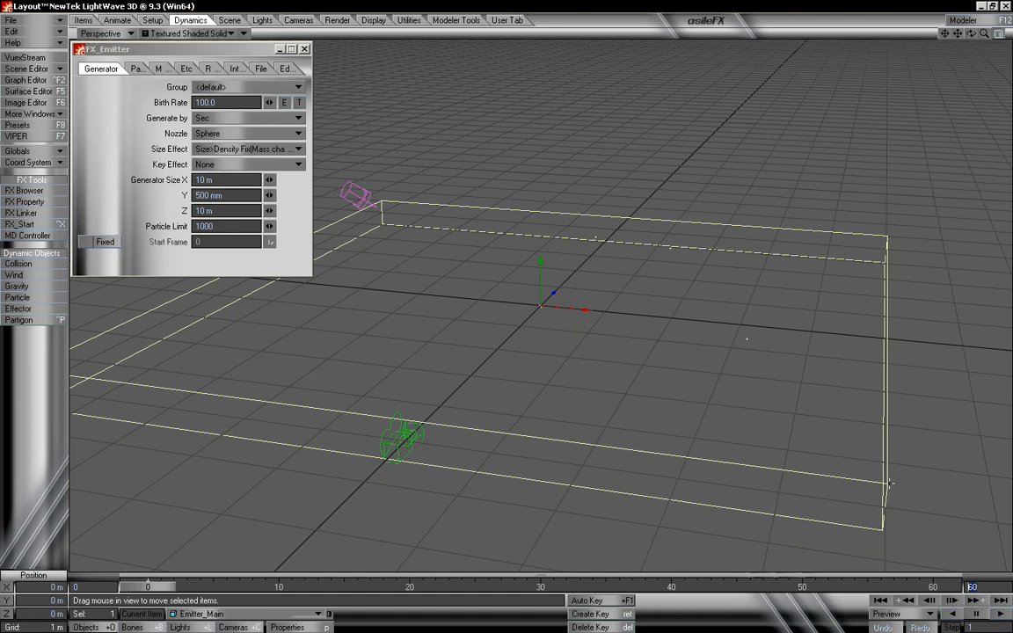
type("500")
key("Return")
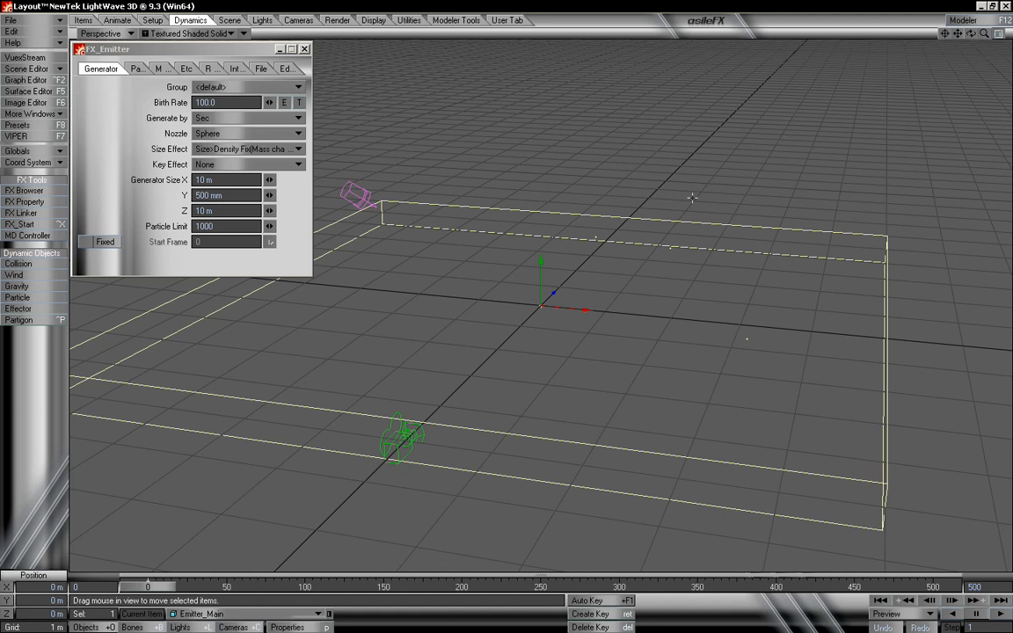
Set the emitter's particle life time to 5 frames
left_click(137, 67)
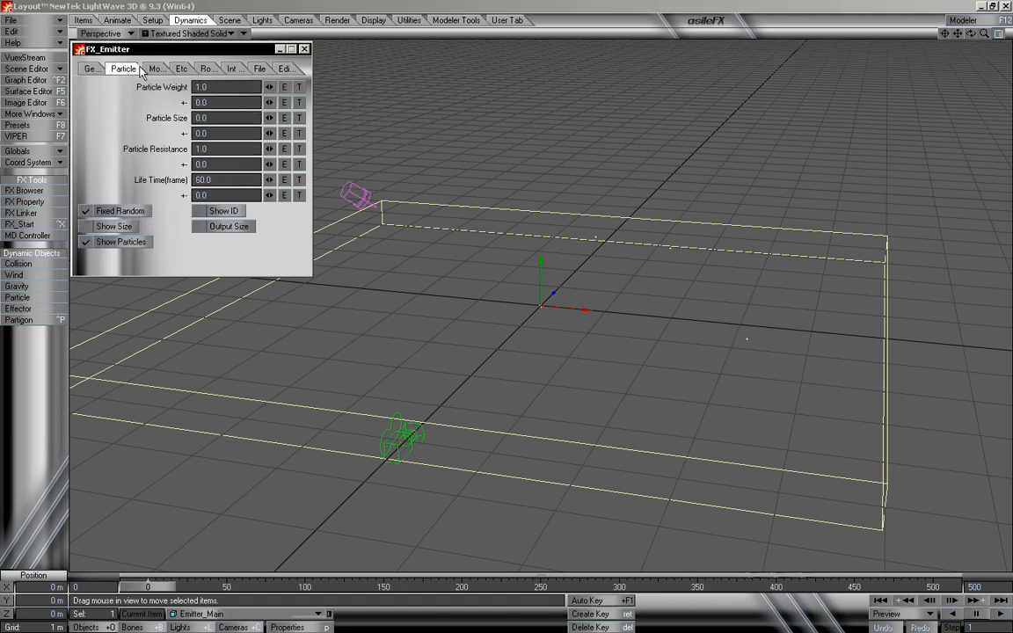
left_click(224, 178)
type("5")
key("Return")
Create a new dynamics group named Group_Main for the main emitter
left_click(92, 69)
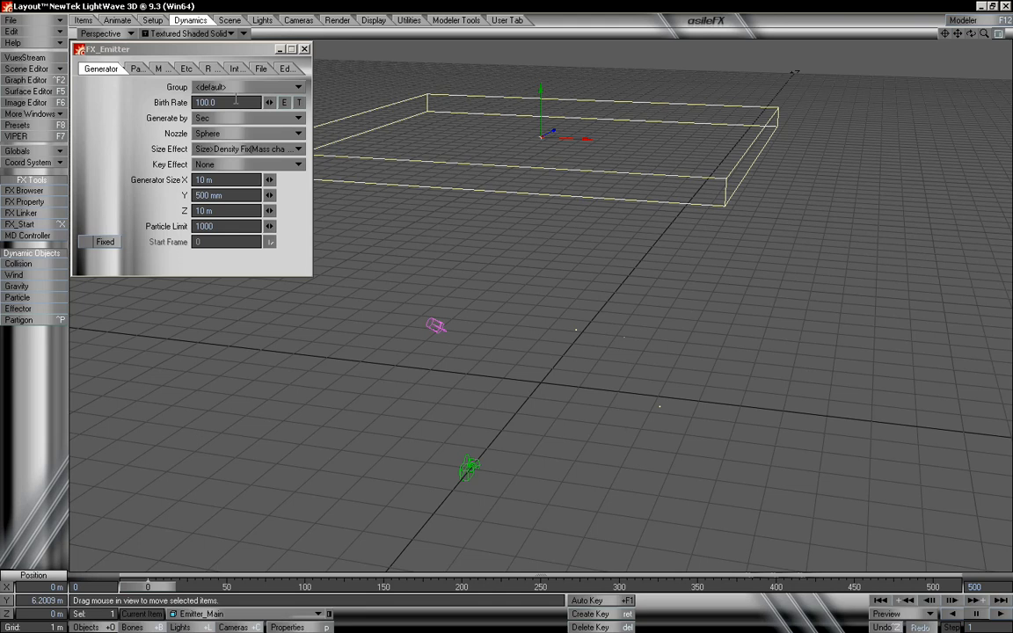
left_click(234, 89)
left_click(243, 94)
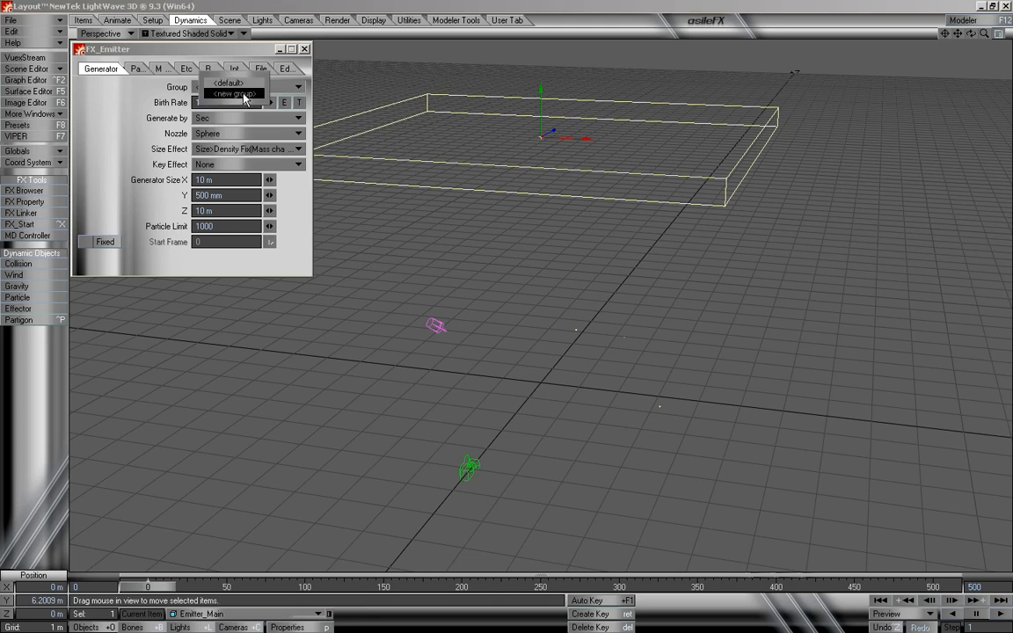
left_click_drag(229, 49, 132, 176)
type("G")
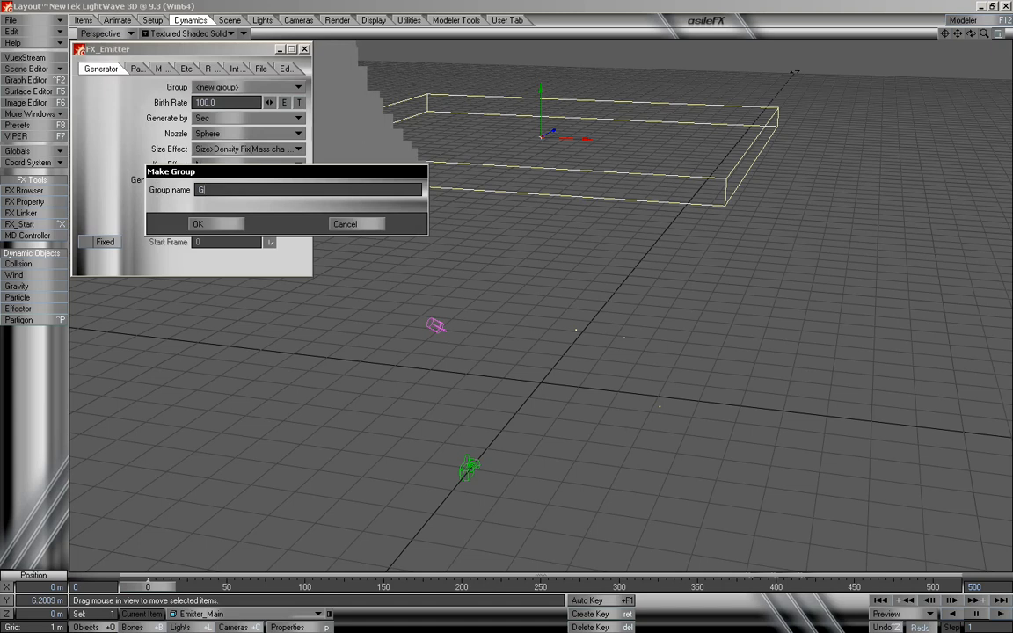
key("BackSpace")
key("BackSpace")
type("Group_Main")
left_click(220, 231)
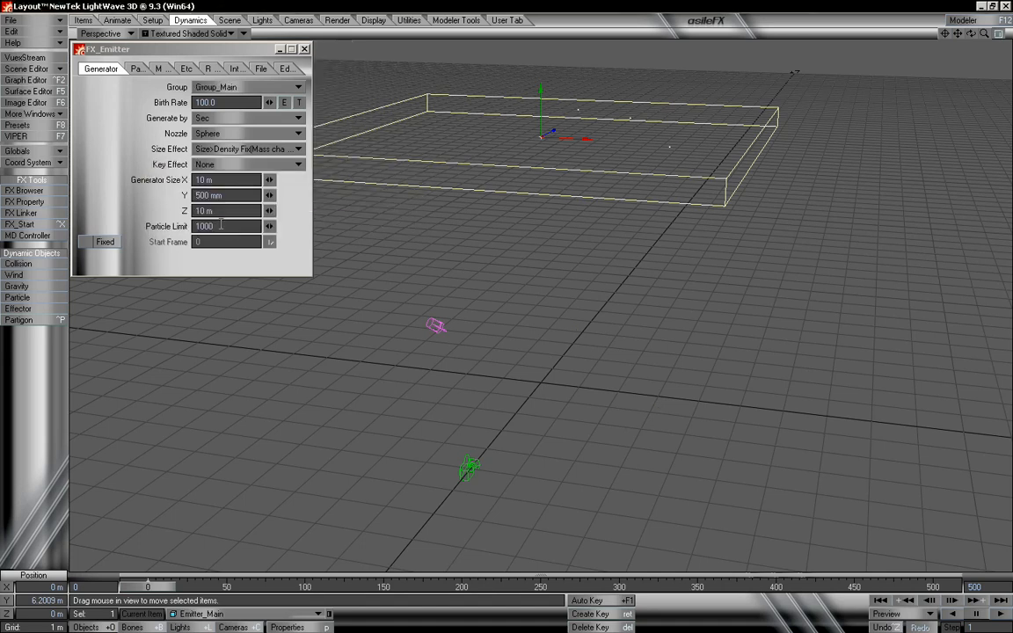
Set the main emitter's particle limit to 10000 and close its settings
left_click(229, 226)
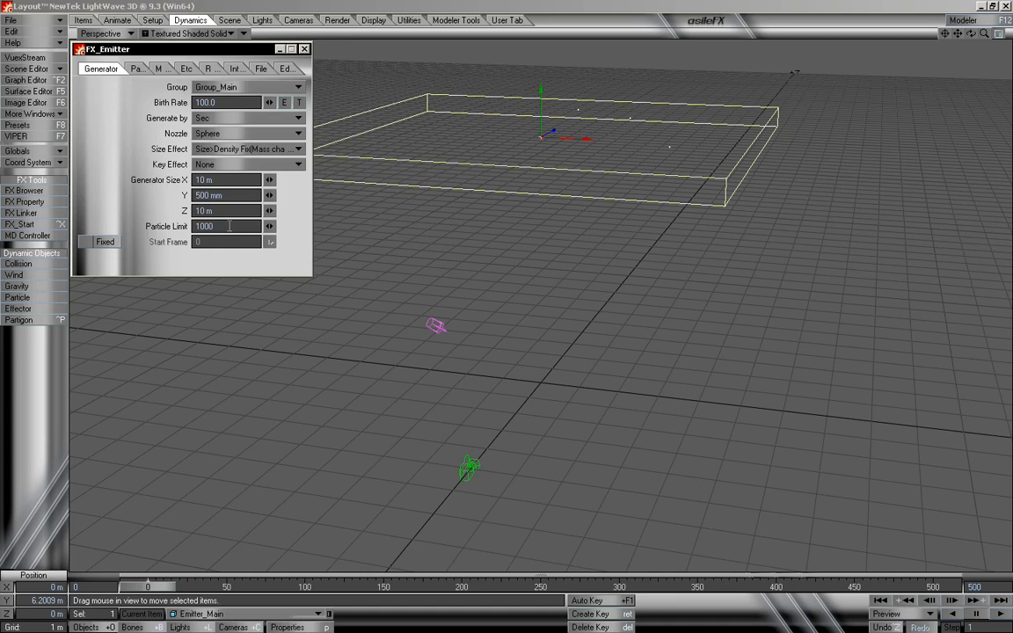
type("0")
left_click_drag(971, 33, 970, 13)
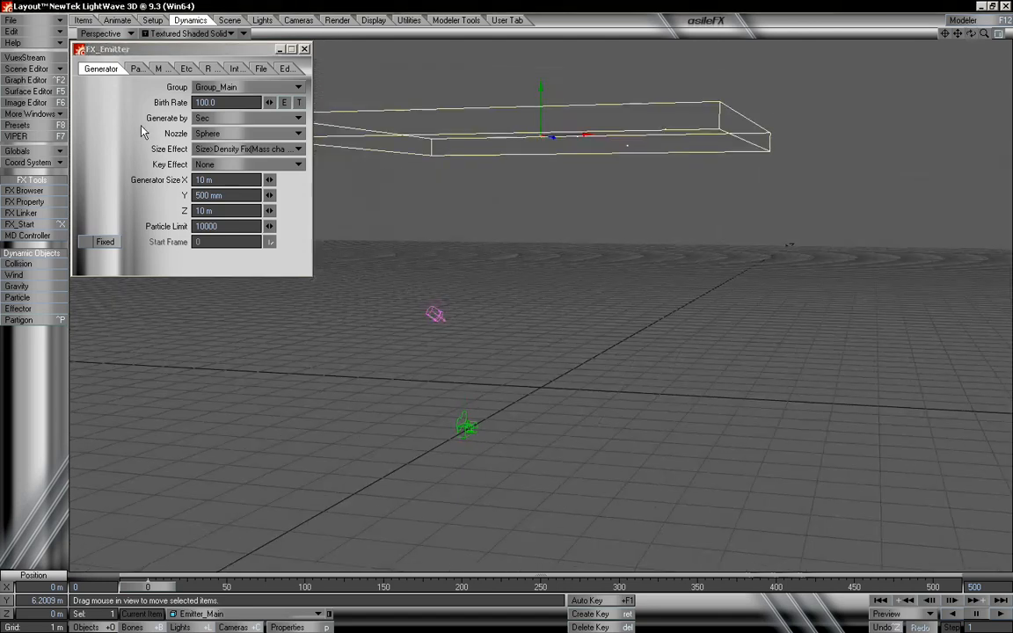
left_click(306, 51)
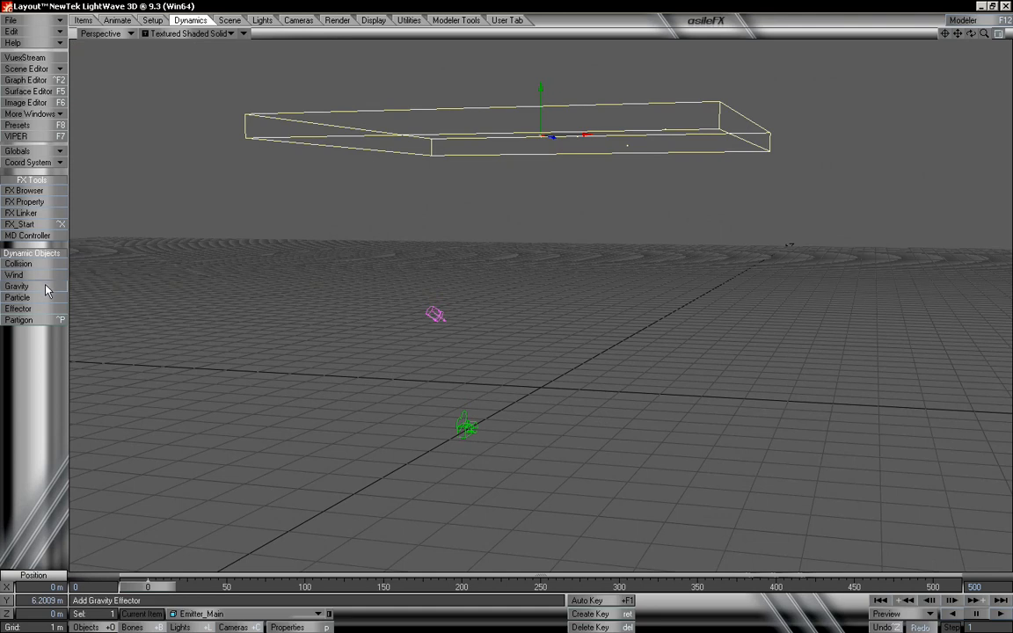
Add a gravity effector named gravity_Main to the scene
left_click(17, 286)
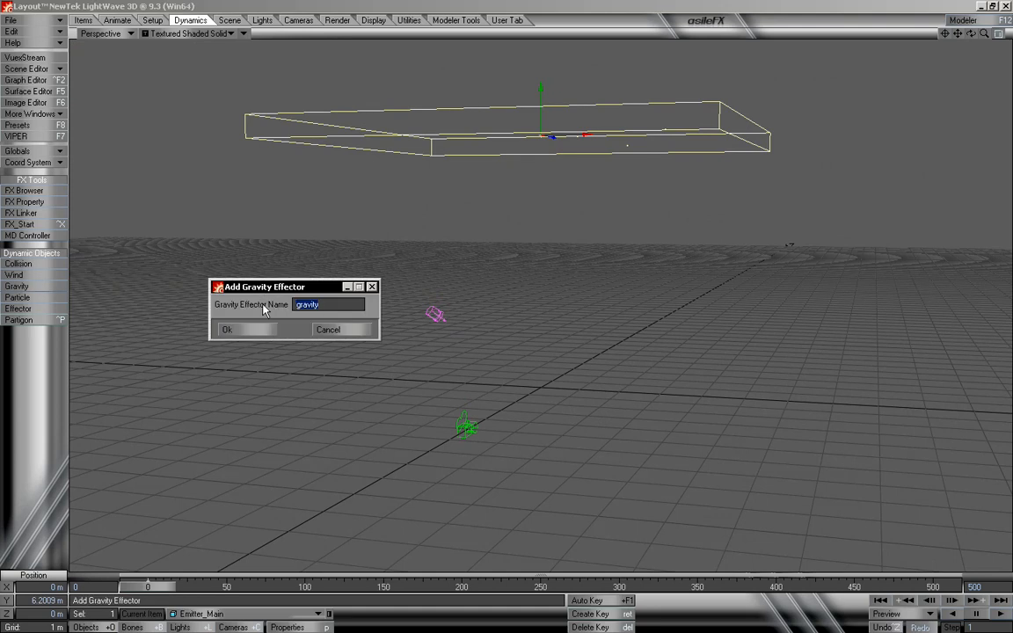
left_click(348, 302)
type("_Main")
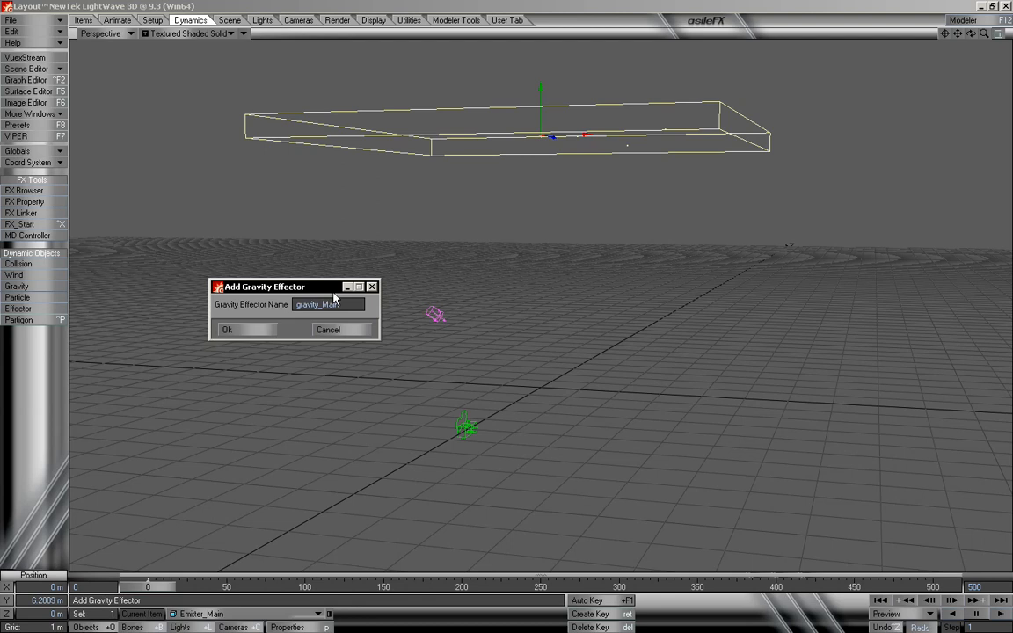
left_click(250, 329)
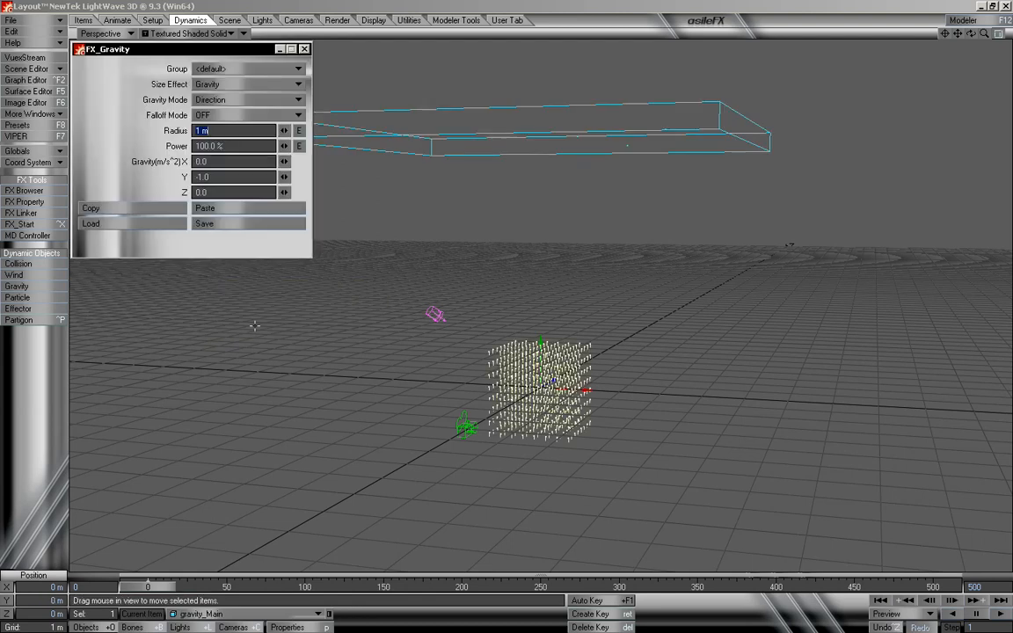
Assign the gravity effector to Group_Main, scrub the timeline to preview the particles, and close its settings
left_click(232, 70)
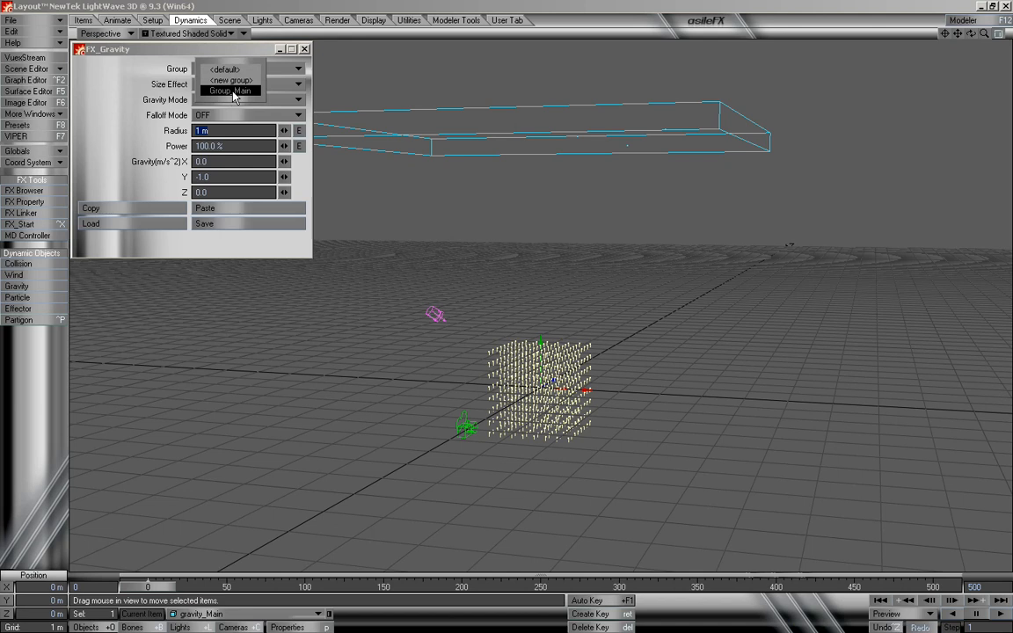
left_click(234, 92)
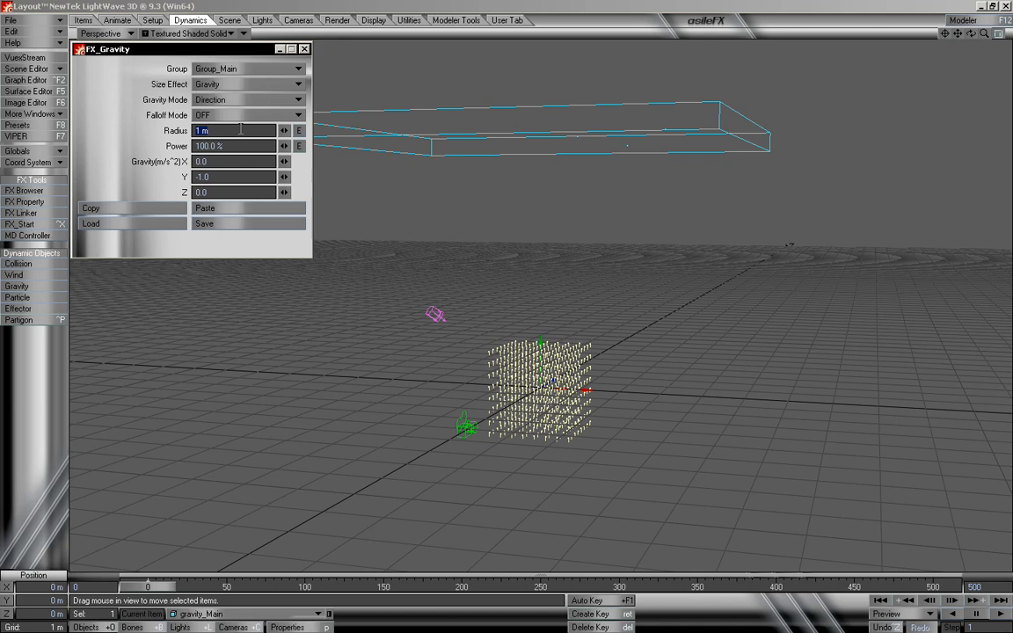
left_click(147, 586)
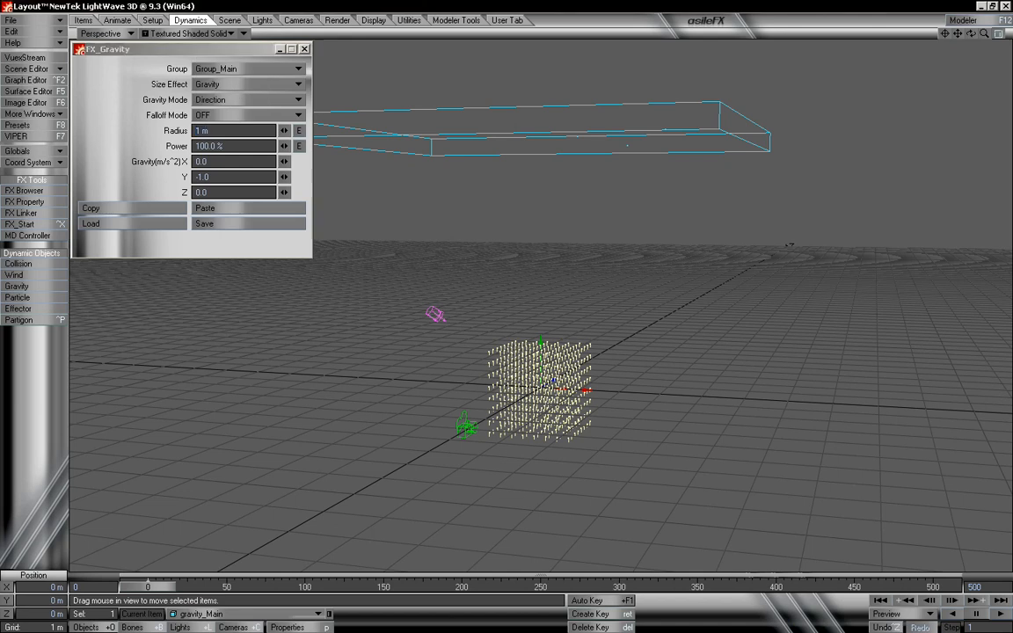
mouse_move(148, 587)
left_mouse_down()
mouse_move(933, 586)
mouse_move(148, 587)
left_mouse_up()
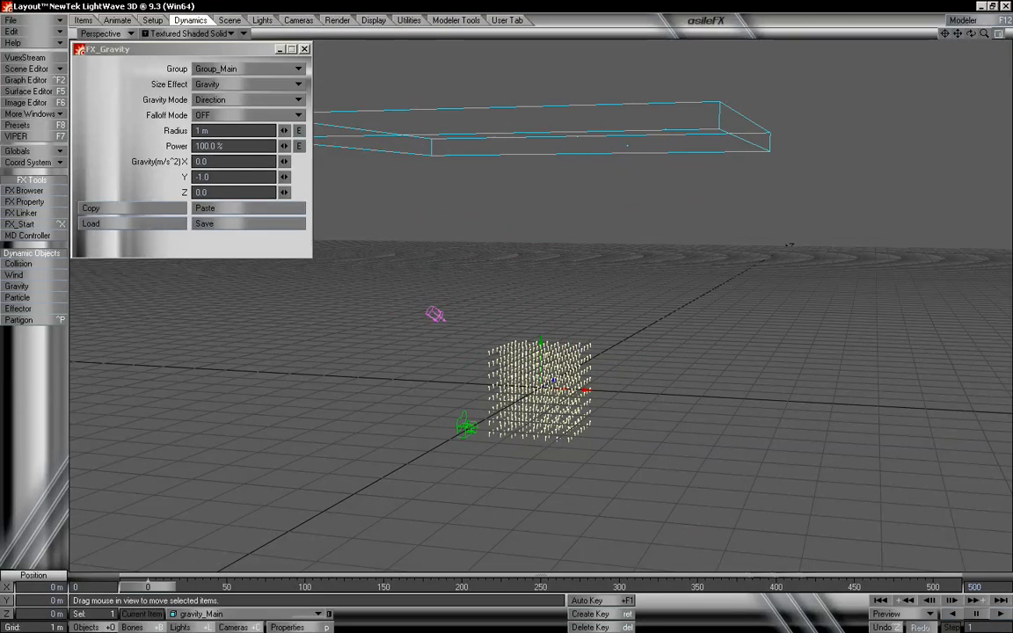
left_click(304, 49)
Open the FX Emitter dynamics settings in the object properties of Emitter_Main
left_click(444, 110)
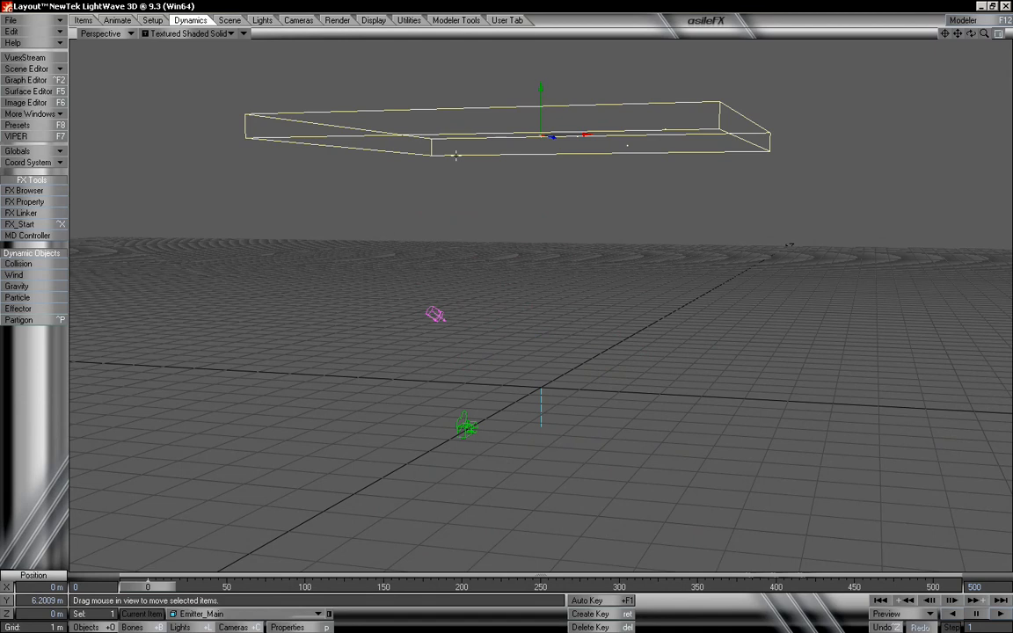
key("p")
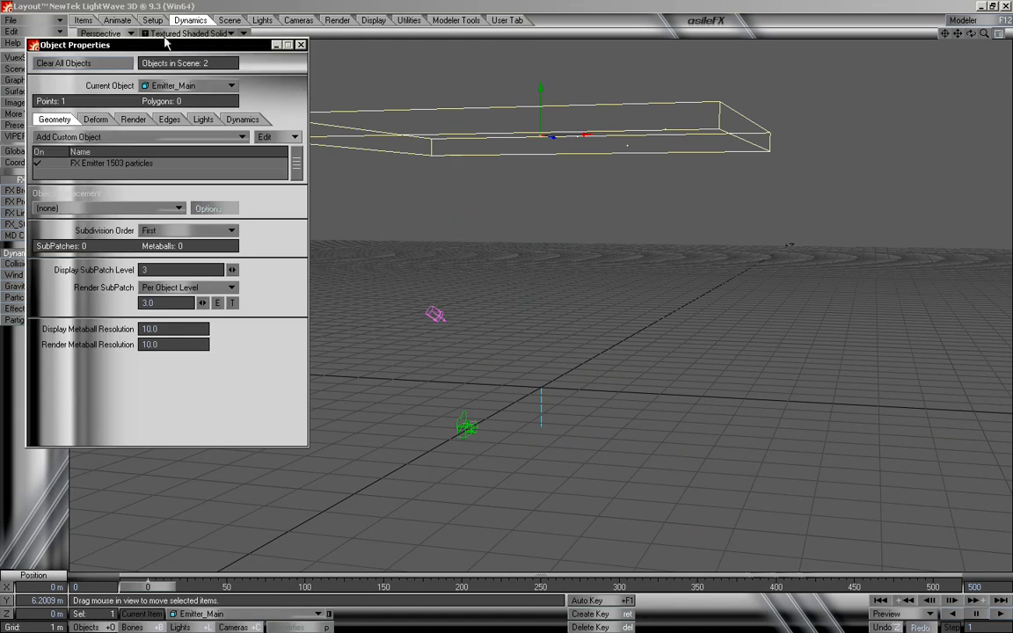
left_click_drag(174, 49, 165, 19)
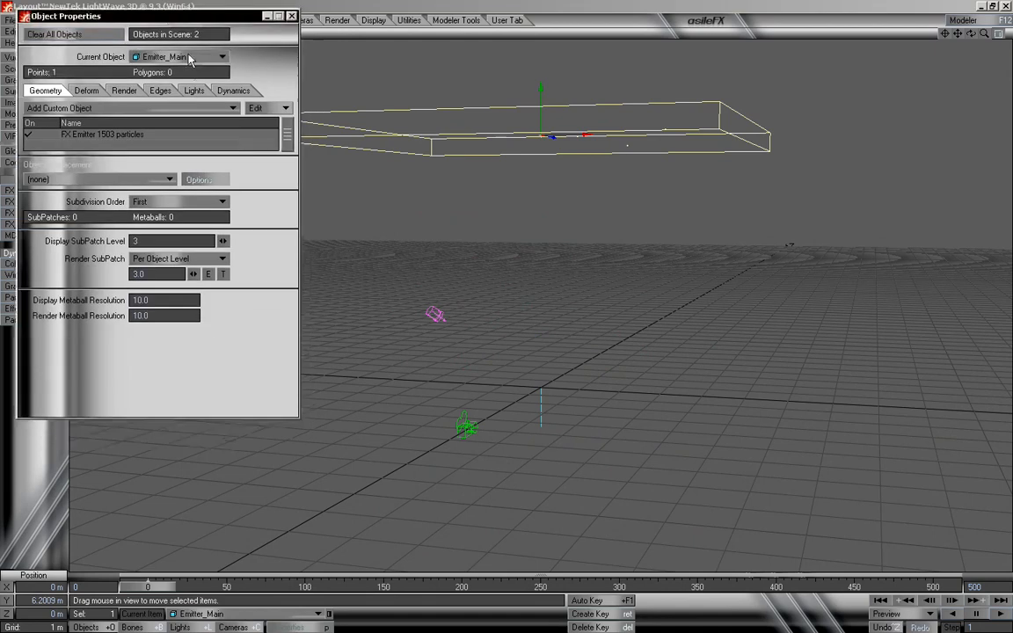
left_click(185, 57)
left_click(194, 55)
left_click(233, 90)
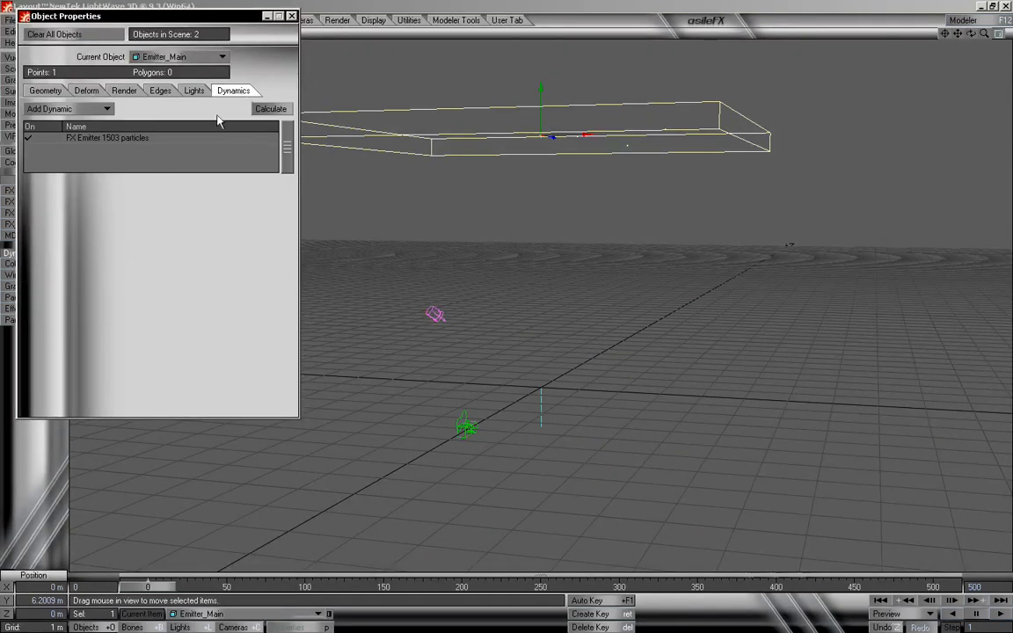
left_click(160, 140)
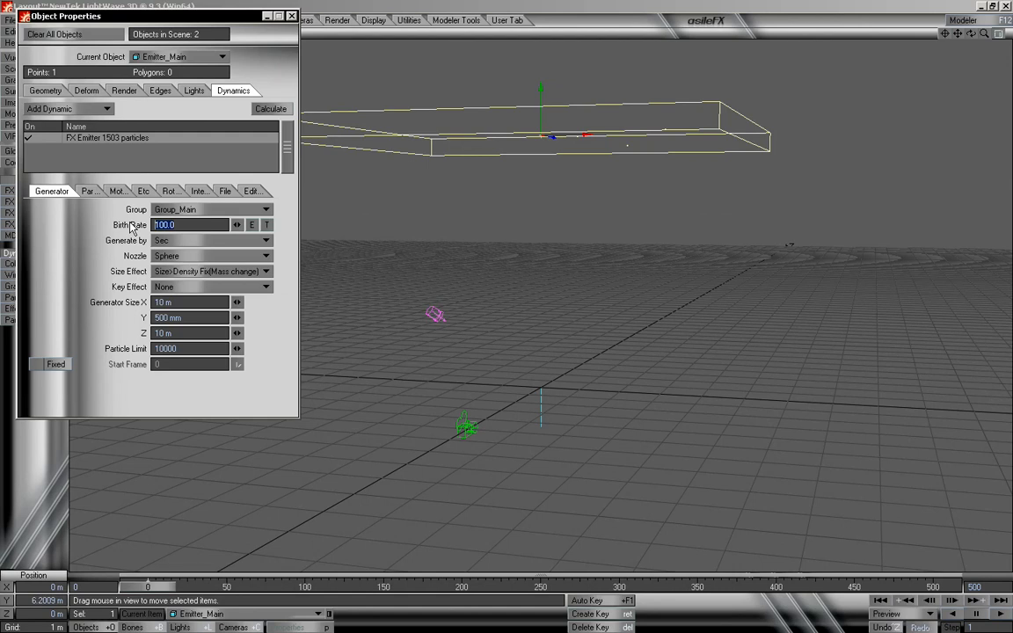
Set the main emitter's birth rate to 10 and scrub the timeline to preview the particles
type("10")
key("Tab")
key("Tab")
key("Tab")
key("Return")
mouse_move(147, 587)
left_mouse_down()
mouse_move(835, 587)
mouse_move(147, 586)
left_mouse_up()
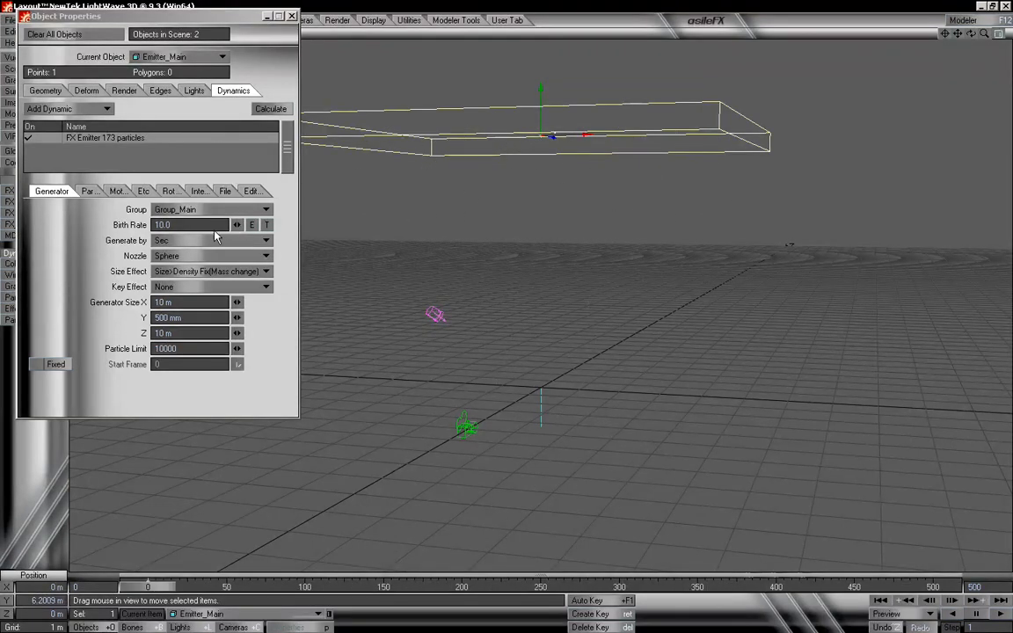
Set the main emitter's birth rate to 3, preview the particles along the timeline, and close the object properties
left_click(202, 225)
left_click(205, 227)
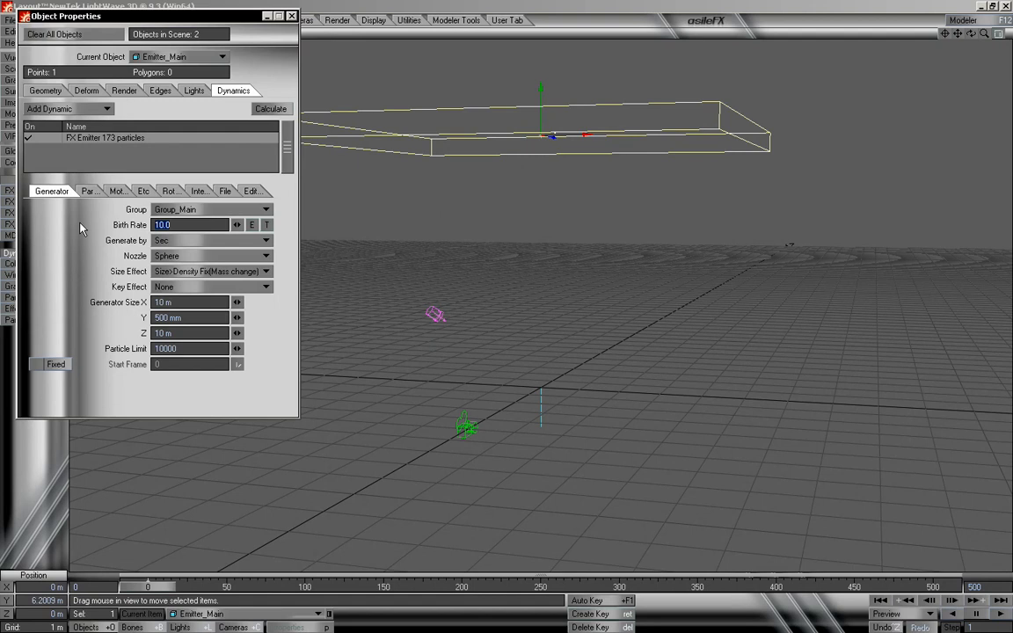
type("3")
key("Tab")
key("Tab")
key("Tab")
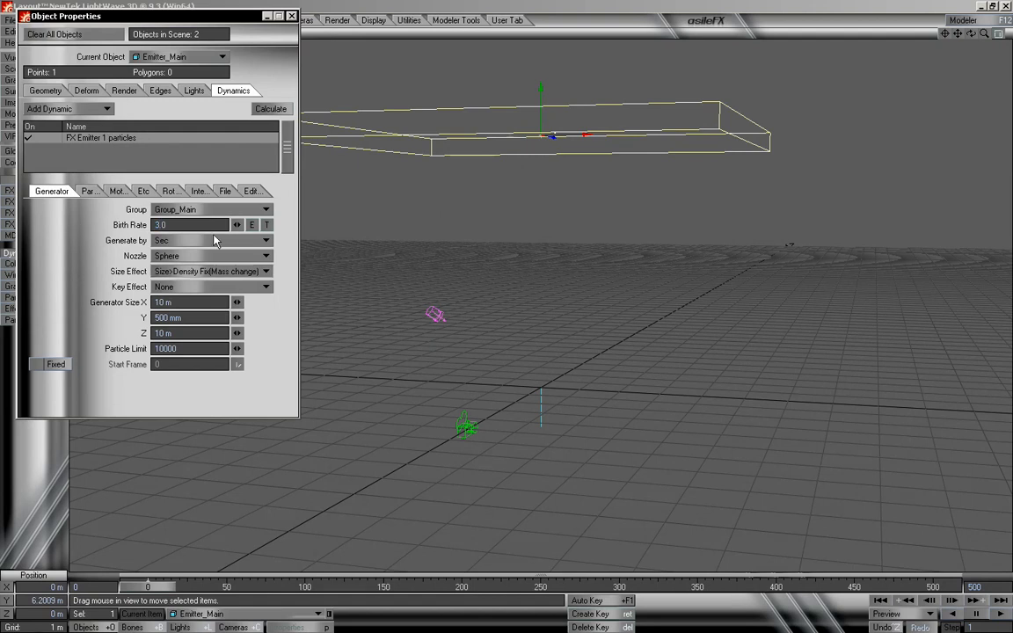
mouse_move(158, 587)
left_mouse_down()
mouse_move(847, 587)
mouse_move(147, 588)
left_mouse_up()
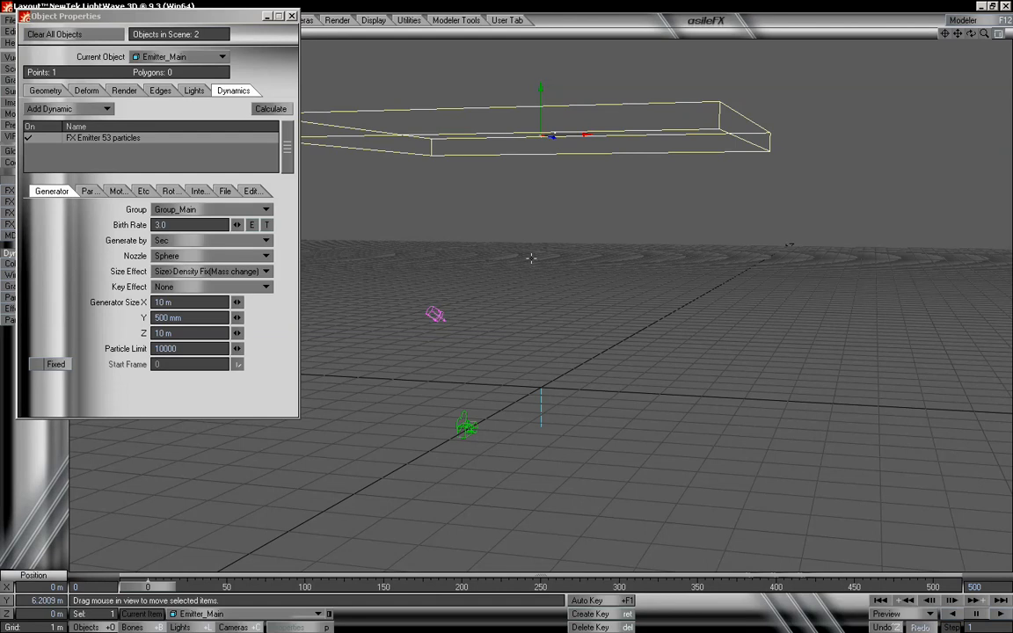
mouse_move(147, 587)
left_mouse_down()
mouse_move(523, 587)
mouse_move(147, 587)
left_mouse_up()
left_click(291, 16)
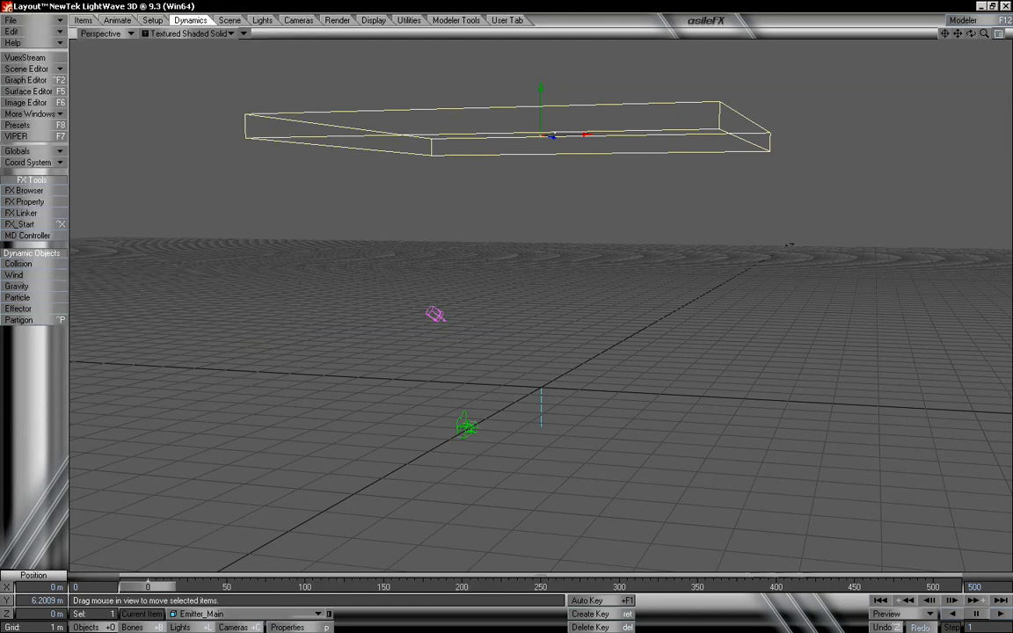
mouse_move(147, 587)
left_mouse_down()
mouse_move(470, 587)
mouse_move(147, 587)
left_mouse_up()
Add a second HV particle emitter named Emitter_Child and dismiss its settings window
left_click(45, 300)
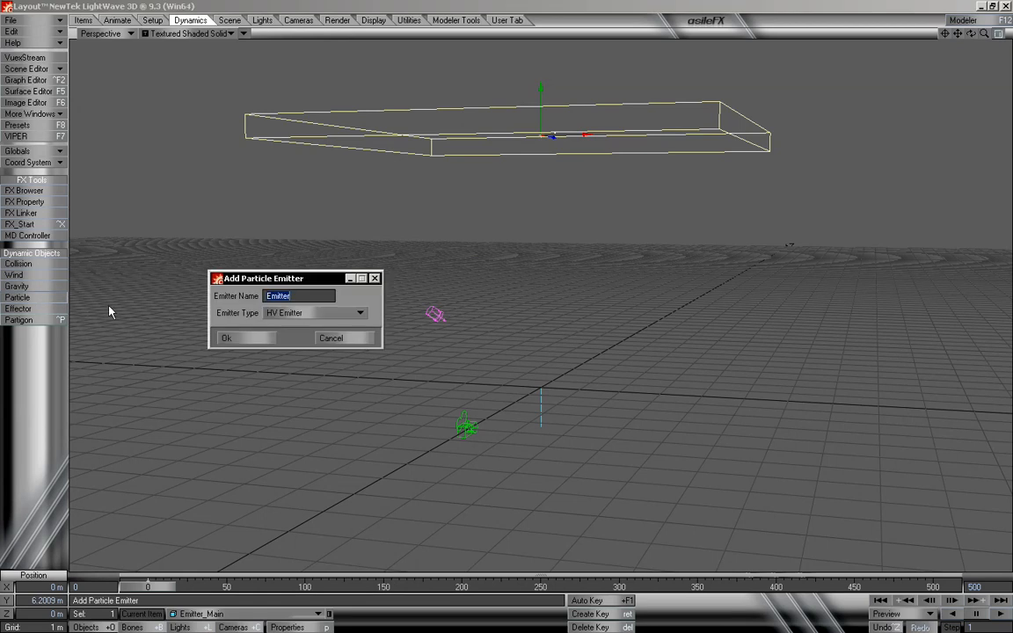
left_click(299, 296)
type("_Child")
left_click(261, 339)
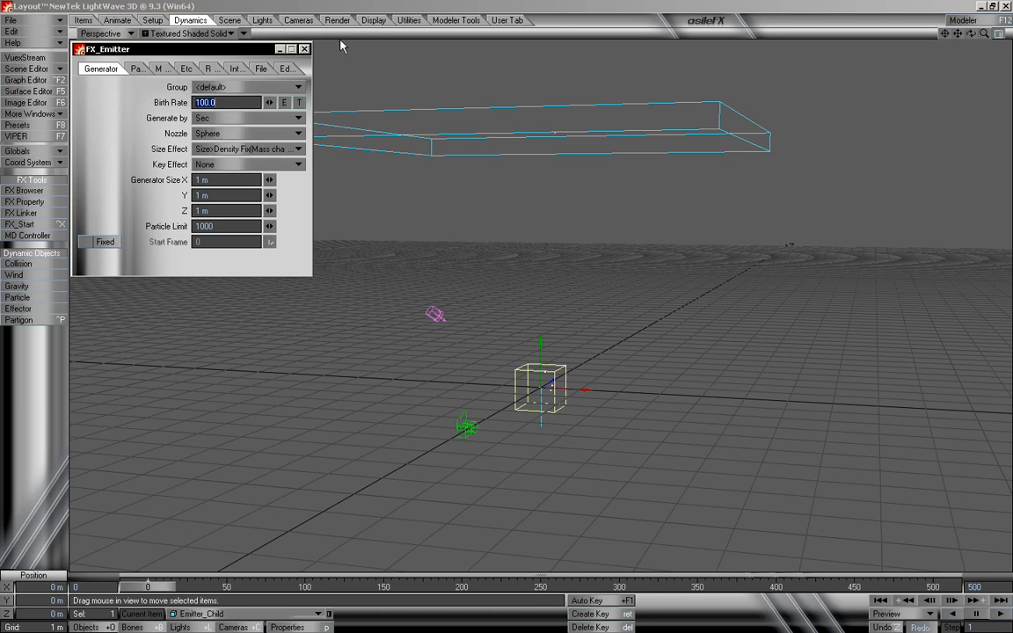
left_click(279, 49)
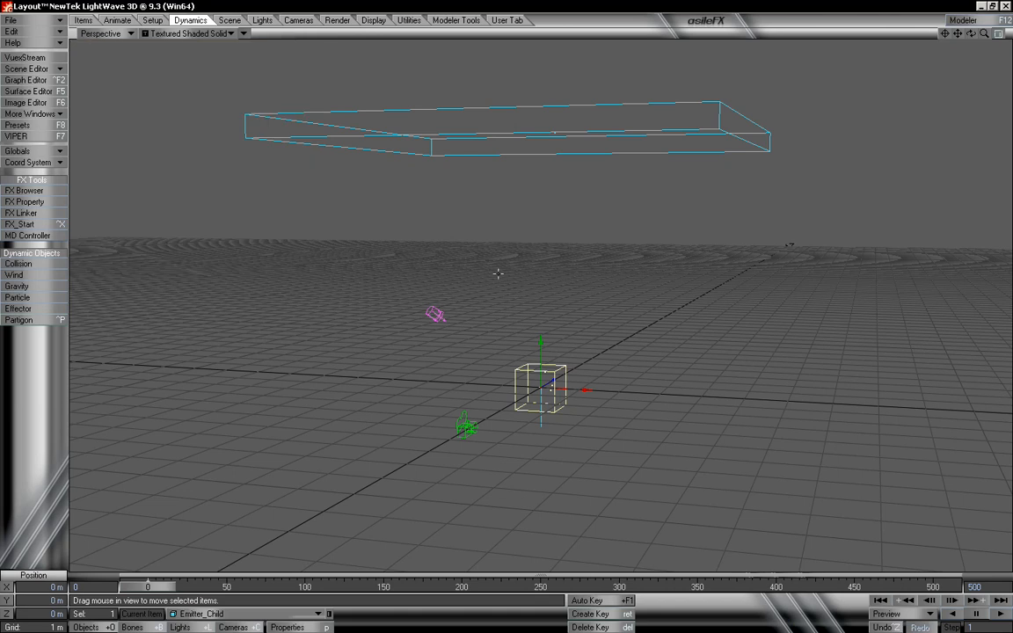
Parent Emitter_Child to Emitter_Main in its motion options and close the motion options window
key("m")
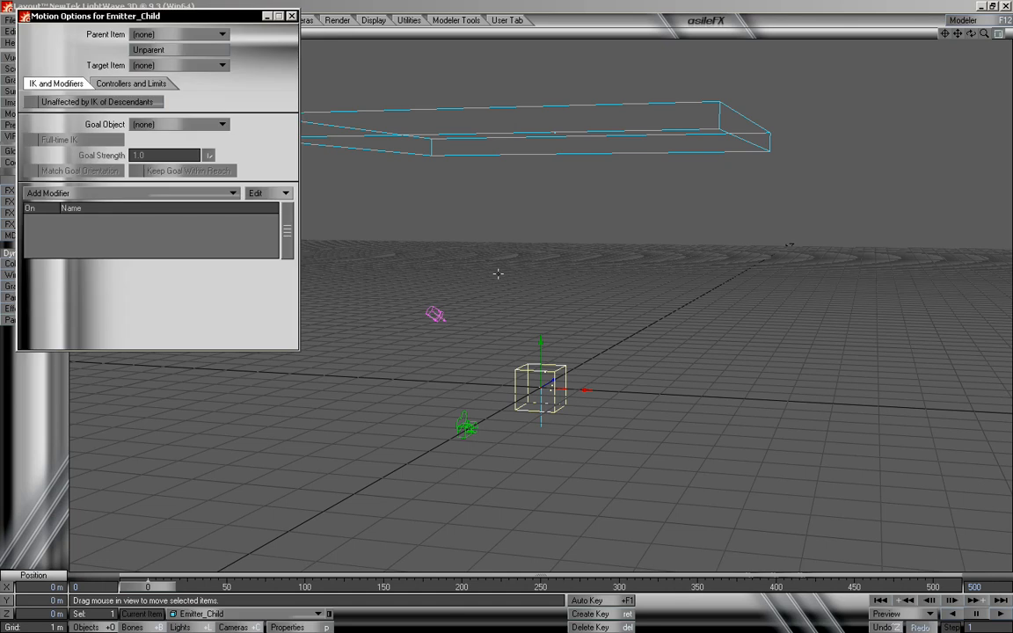
left_click(200, 34)
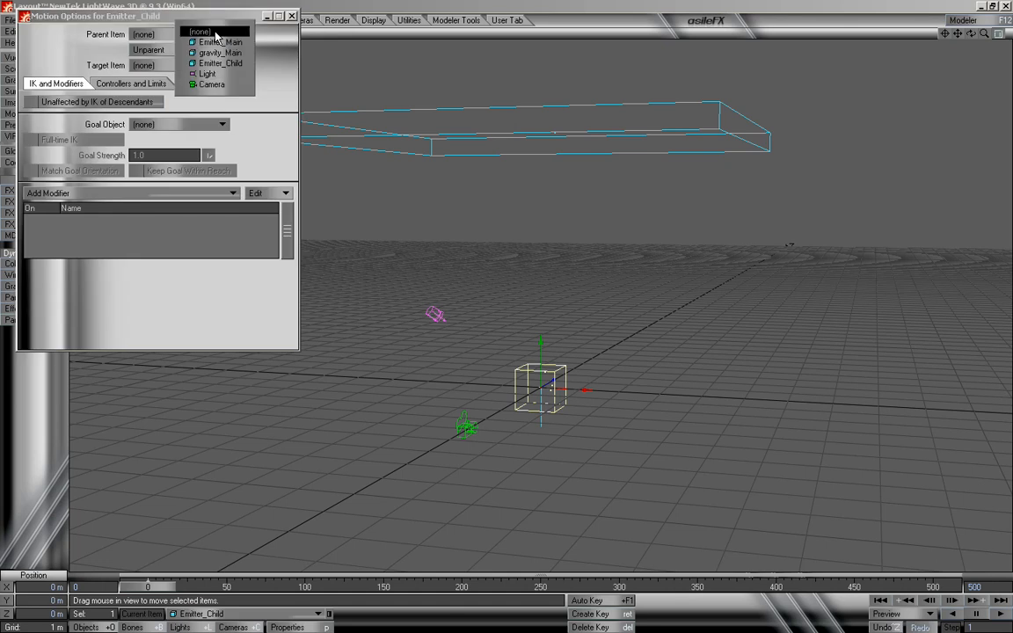
left_click(222, 42)
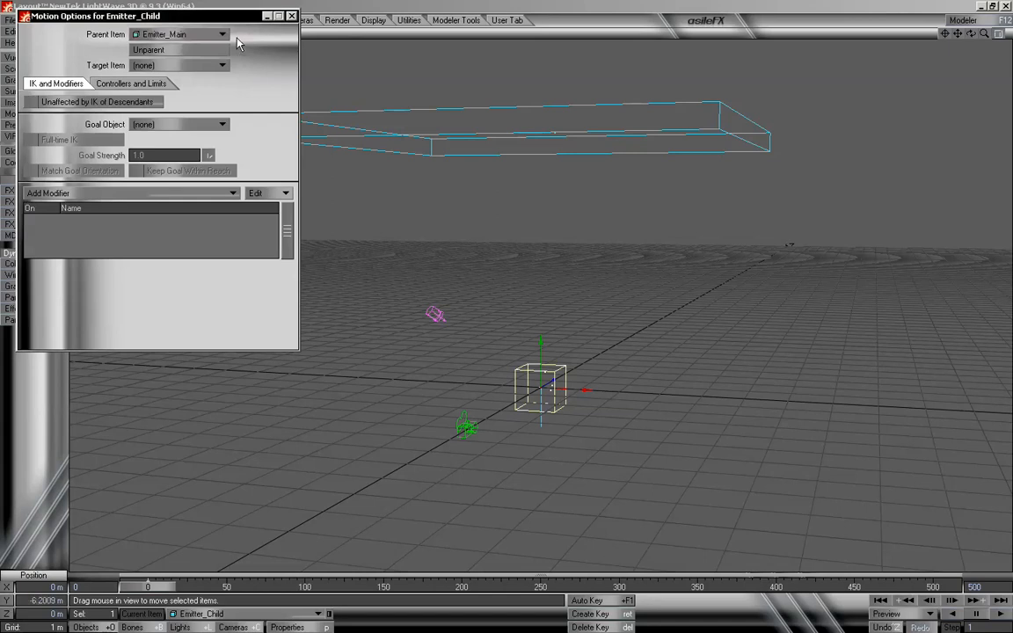
left_click(225, 36)
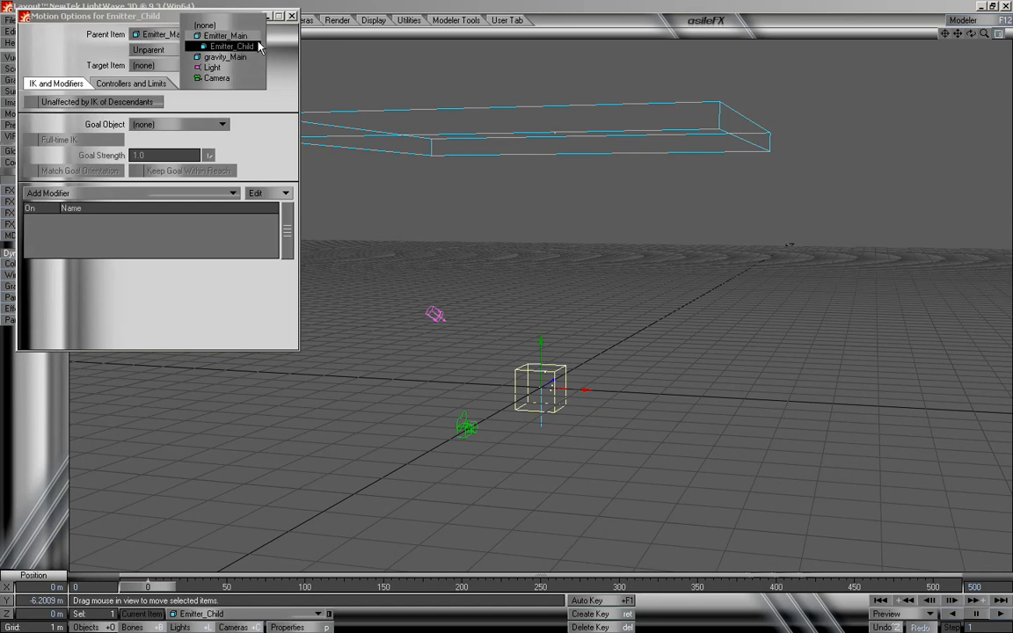
left_click(239, 39)
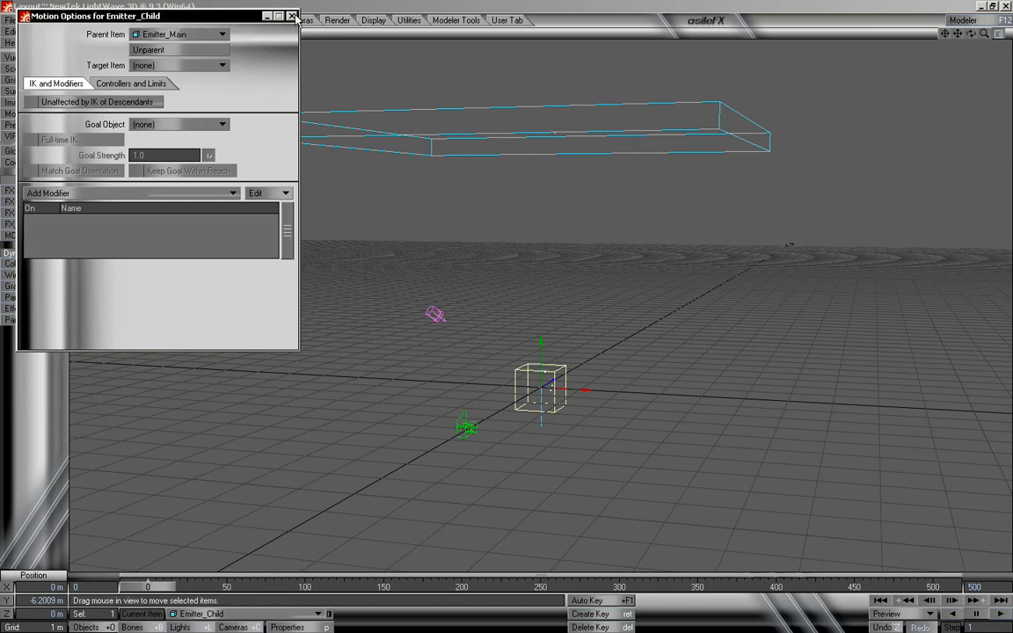
left_click(267, 17)
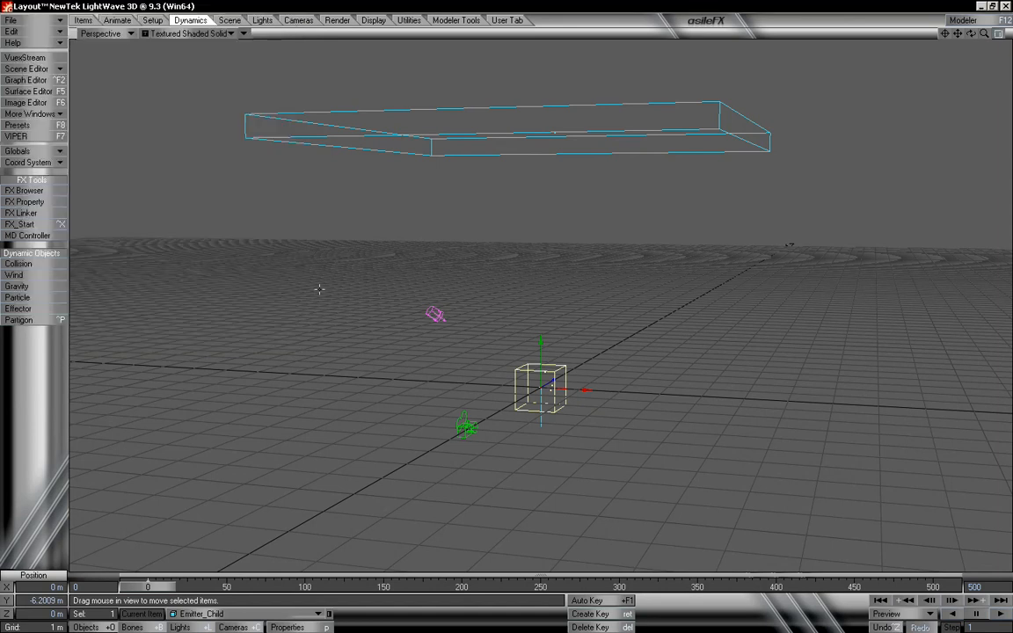
left_click_drag(164, 584, 134, 586)
Open the FX Emitter settings of Emitter_Child and set the particle life time to 500 frames
key("p")
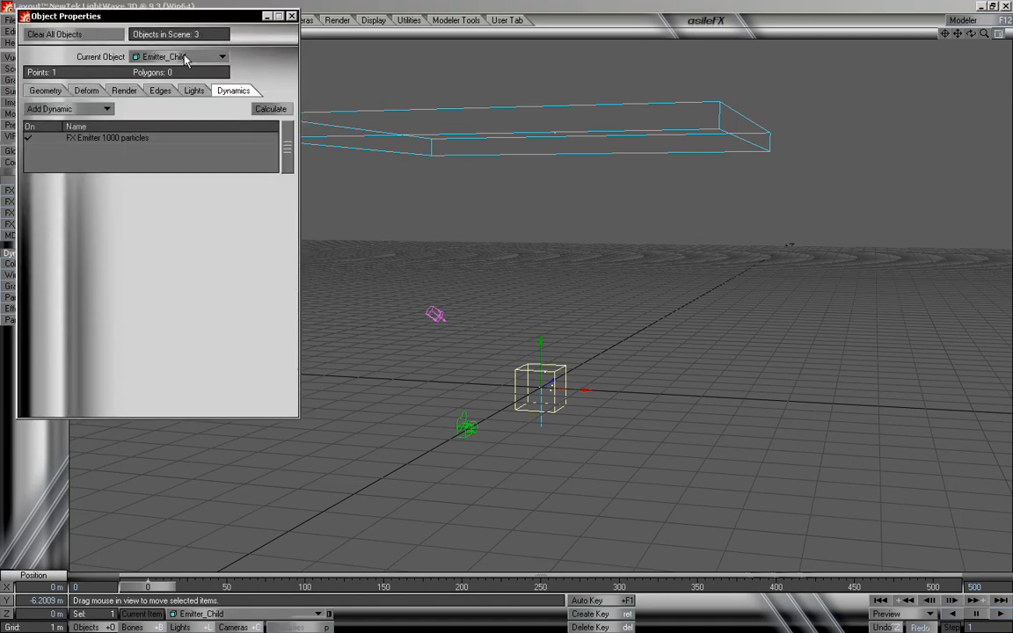
left_click(140, 138)
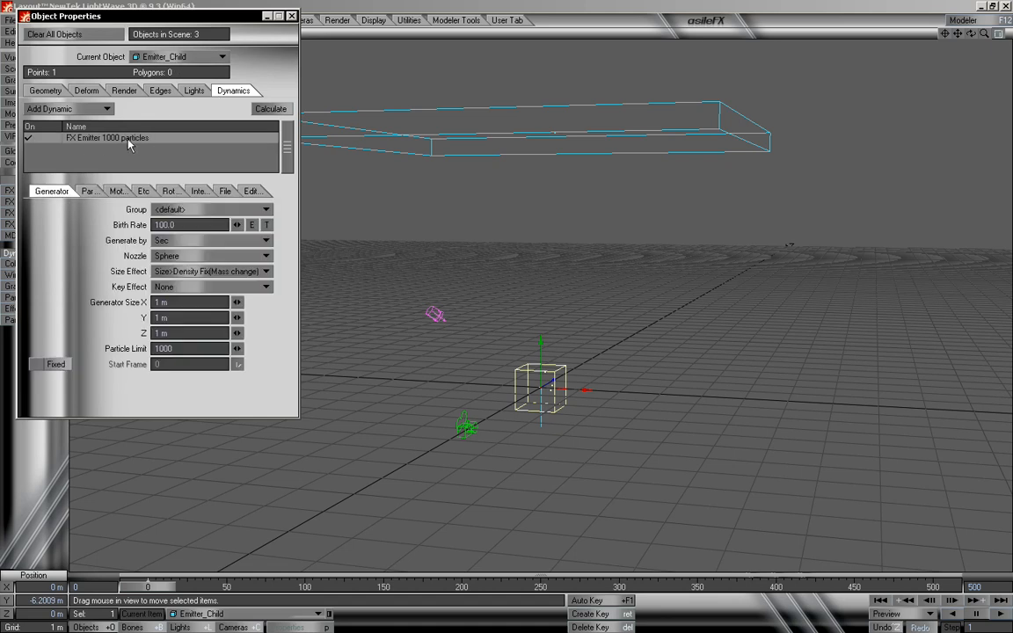
left_click(88, 191)
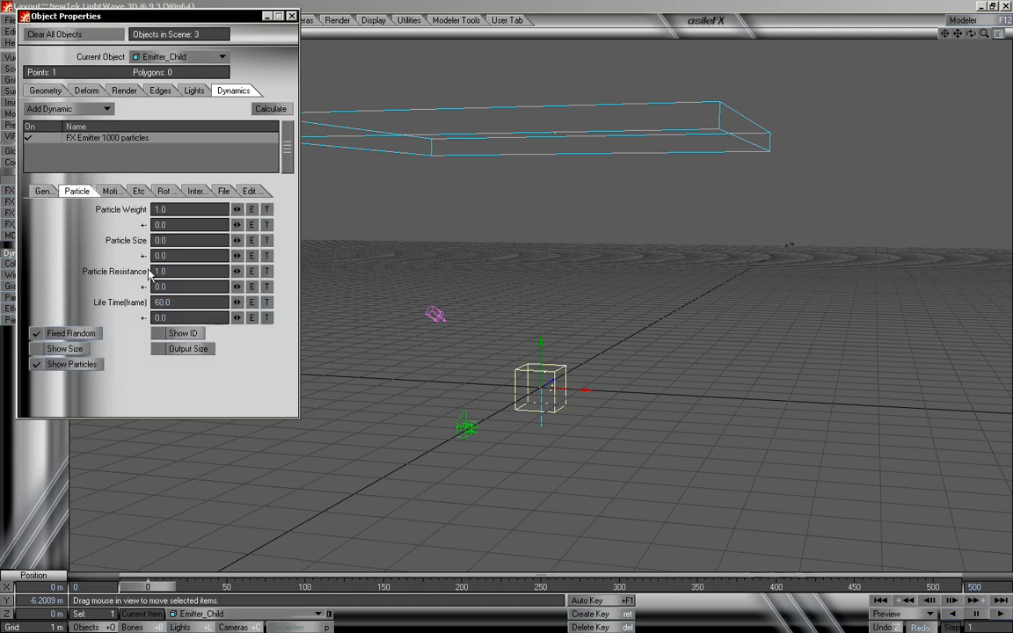
left_click(186, 302)
type("500")
key("Return")
Assign the child emitter to the Group_Main group and set its nozzle to Parent-Emitter
left_click(42, 190)
left_click(211, 210)
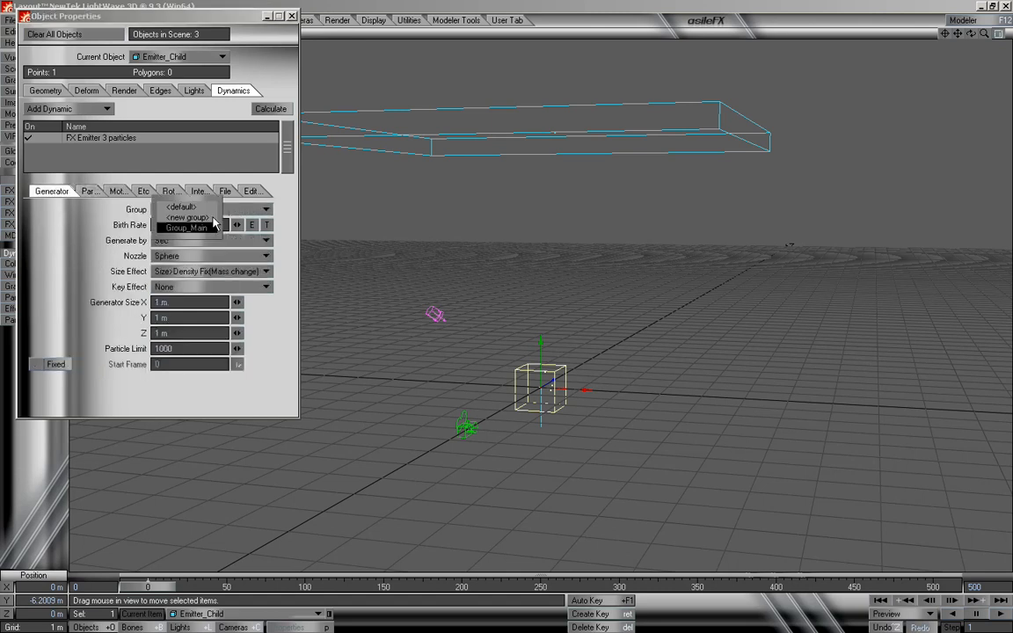
left_click(206, 229)
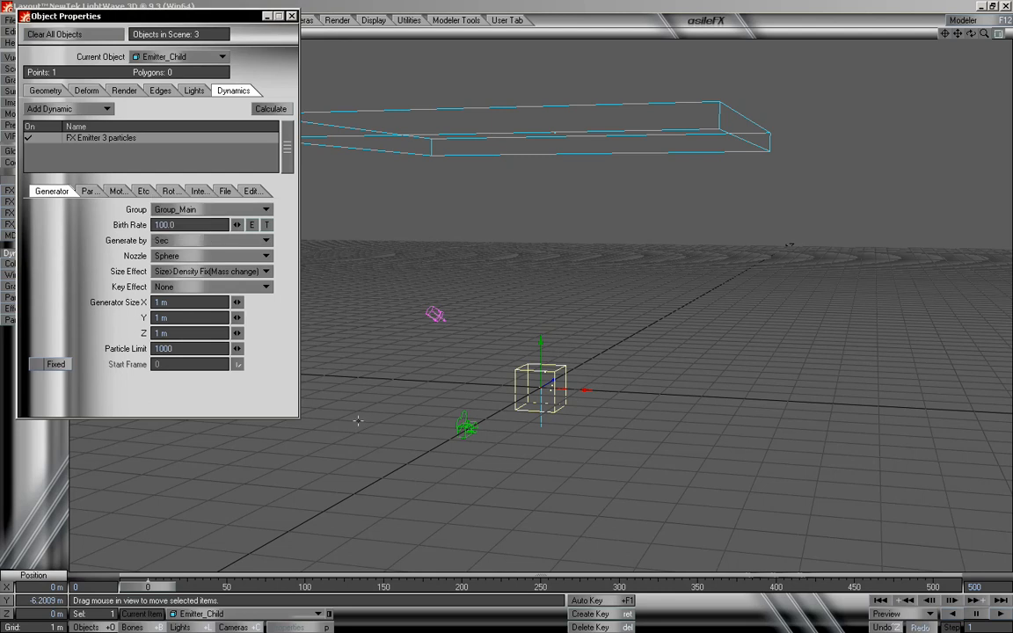
mouse_move(147, 586)
left_mouse_down()
mouse_move(602, 587)
mouse_move(147, 587)
left_mouse_up()
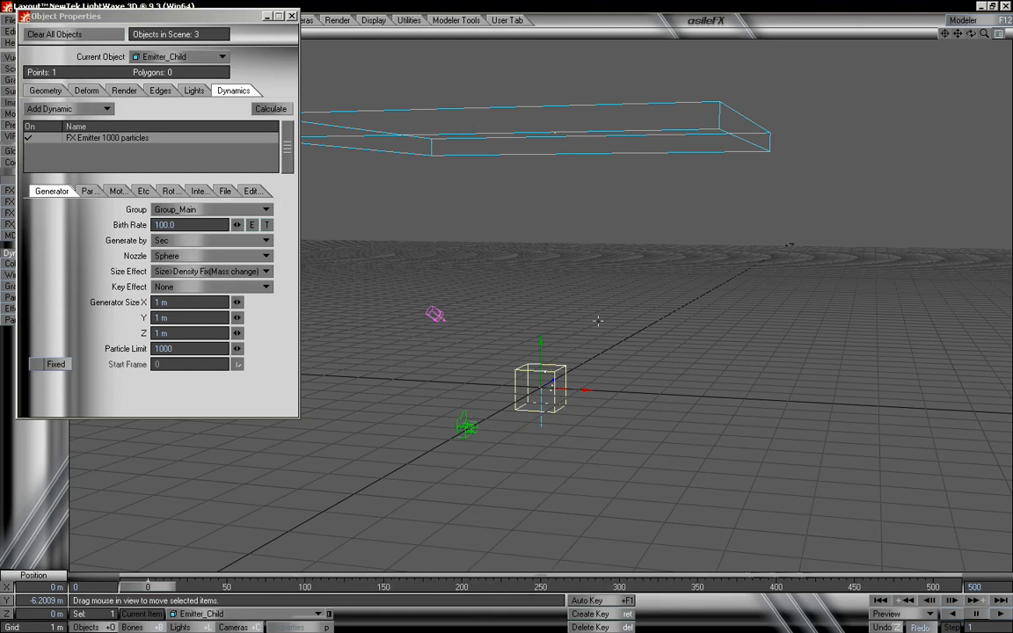
left_click(178, 256)
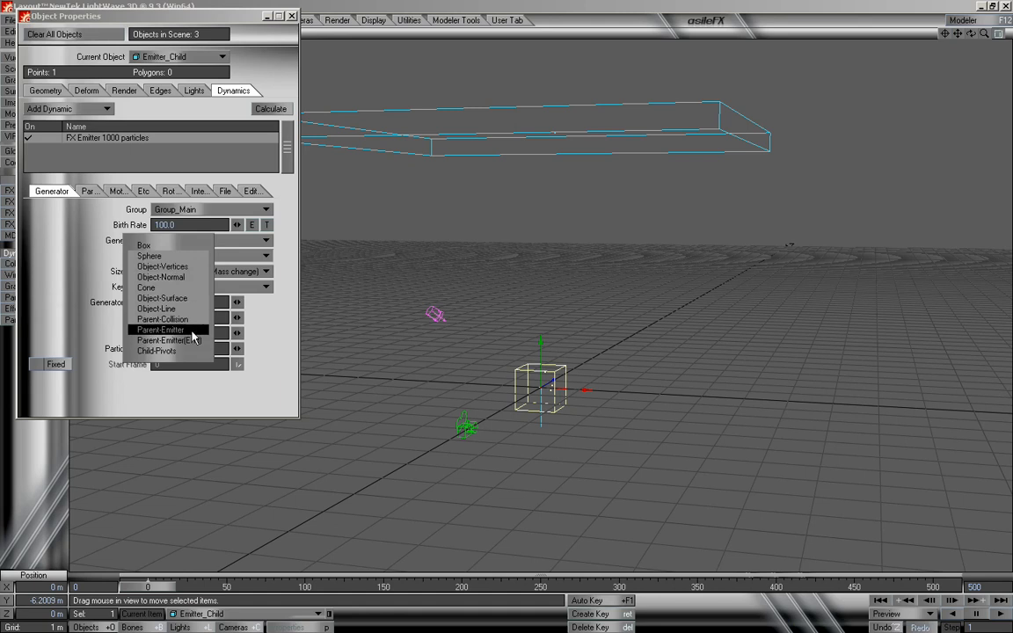
left_click(159, 331)
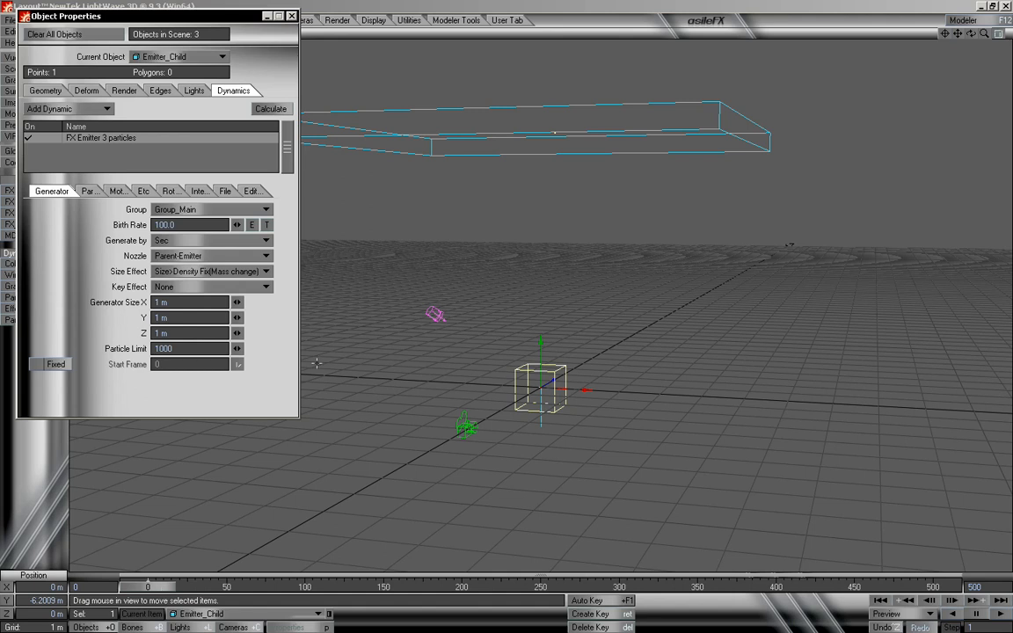
Set the child emitter's birth rate to 10 and its particle limit to 10000
left_click(199, 224)
type("10")
key("Tab")
key("Tab")
key("Tab")
key("Tab")
left_click(210, 347)
type("0")
Scrub the timeline to check how the child emitter behaves in Group_Main, and return to frame 0
left_click_drag(142, 535, 165, 528)
left_click_drag(159, 587, 451, 586)
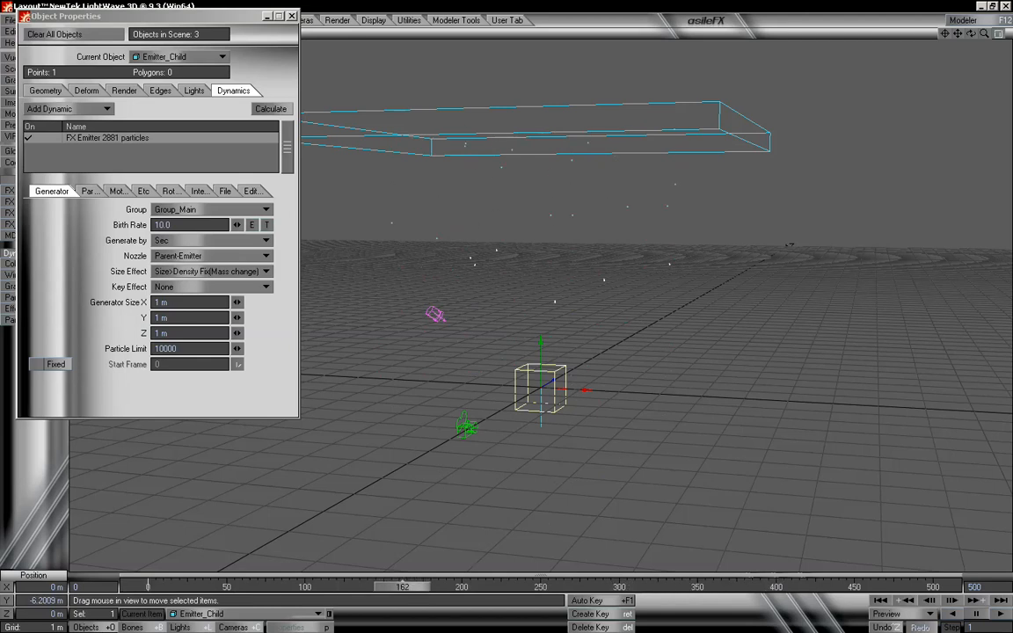
left_click_drag(479, 587, 148, 587)
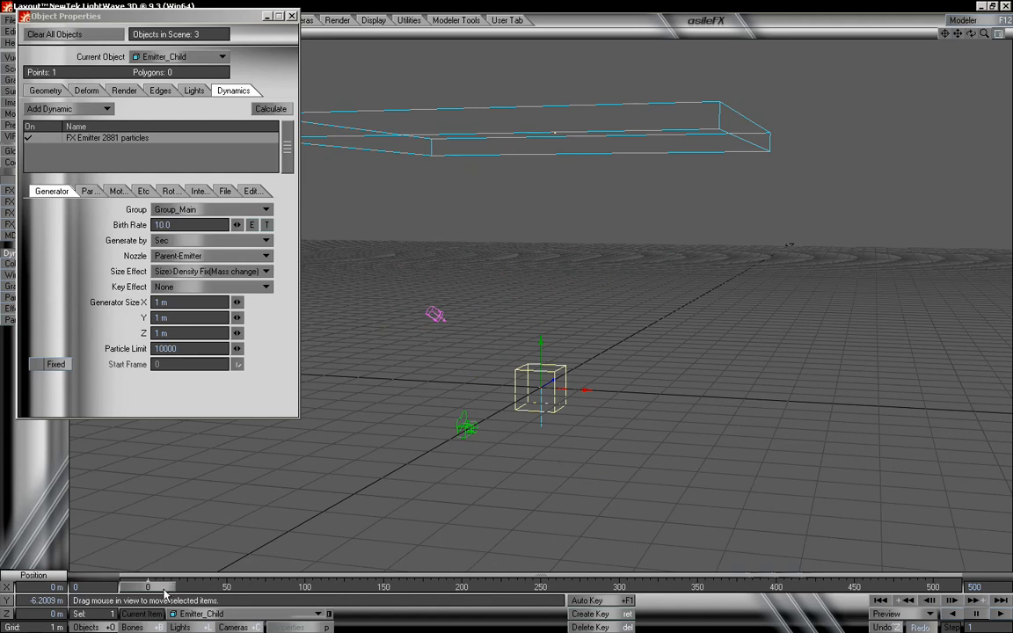
mouse_move(147, 586)
left_mouse_down()
mouse_move(529, 587)
mouse_move(148, 586)
left_mouse_up()
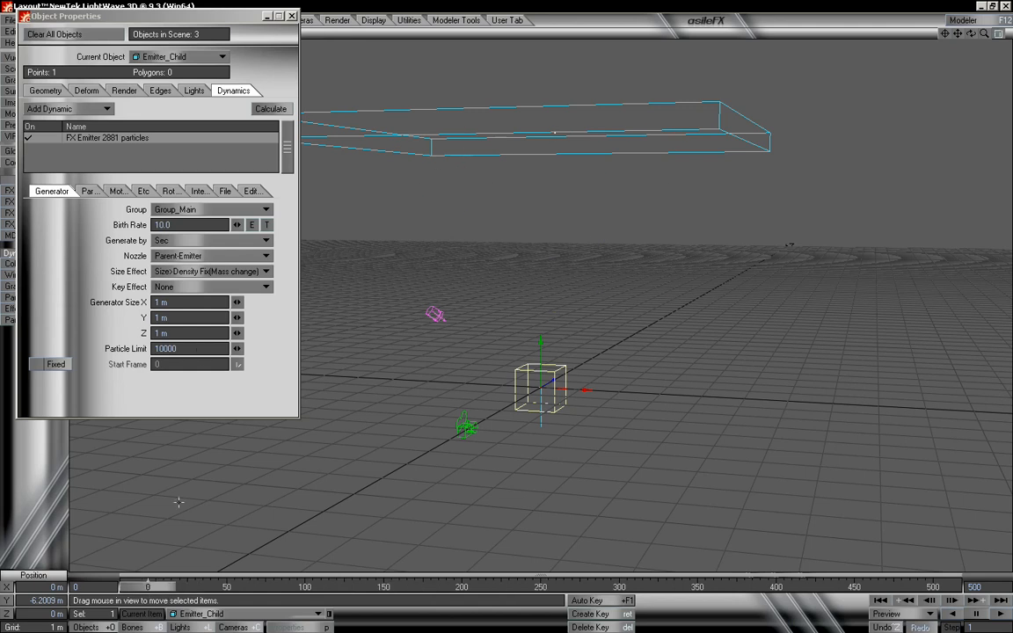
Create a new group named Group_Child for the child emitter
left_click(207, 209)
left_click(232, 204)
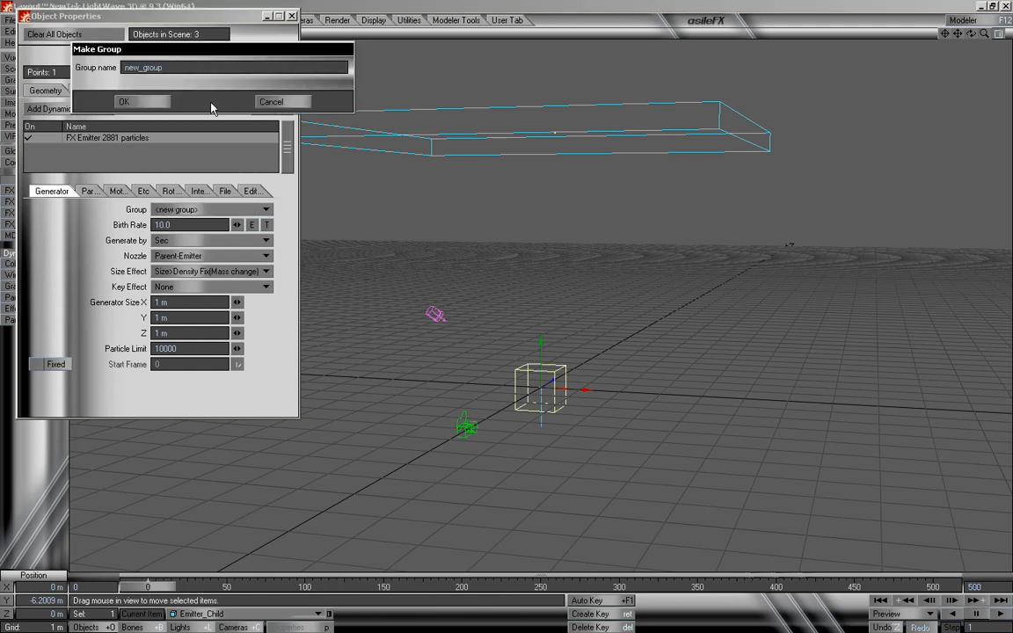
left_click(178, 66)
type("Group_Child")
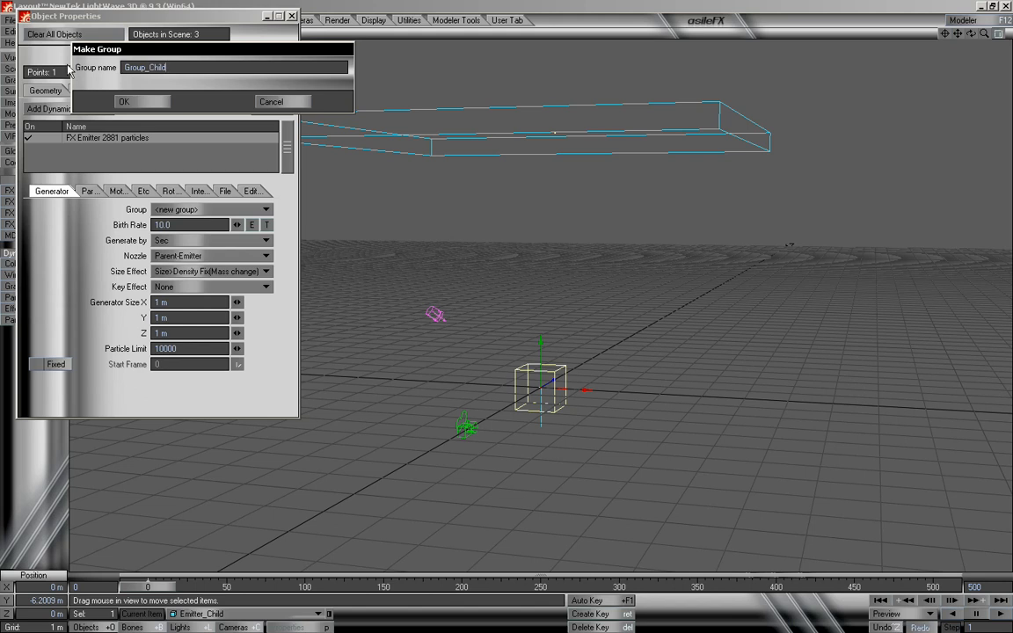
left_click(138, 102)
Preview the Group_Child particles along the timeline from a closer view and return to the first frame
mouse_move(147, 586)
left_mouse_down()
mouse_move(708, 586)
mouse_move(132, 586)
mouse_move(932, 586)
mouse_move(133, 587)
left_mouse_up()
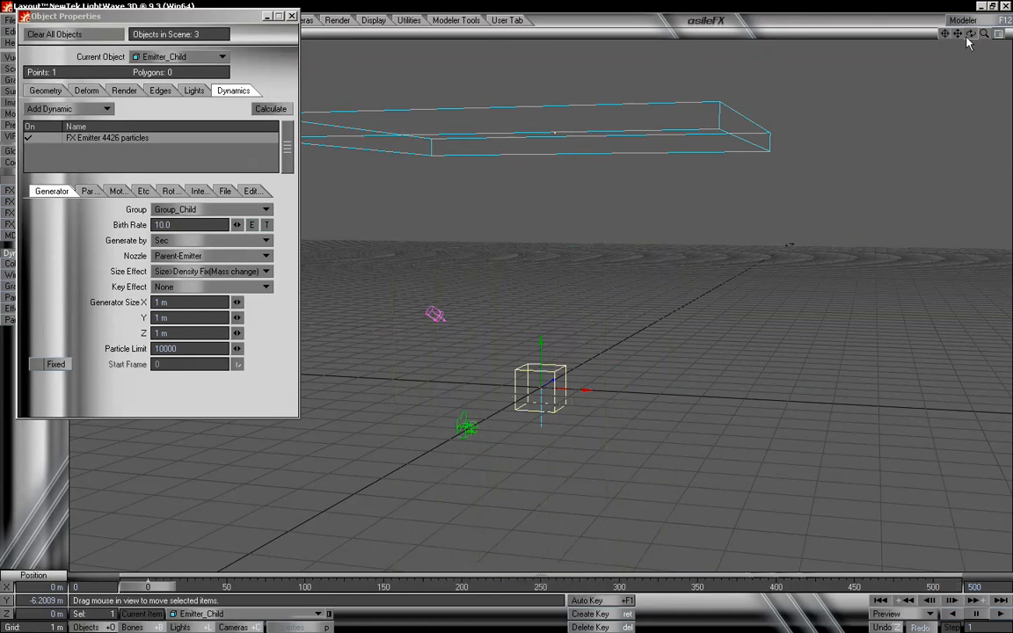
left_click_drag(984, 34, 956, 48)
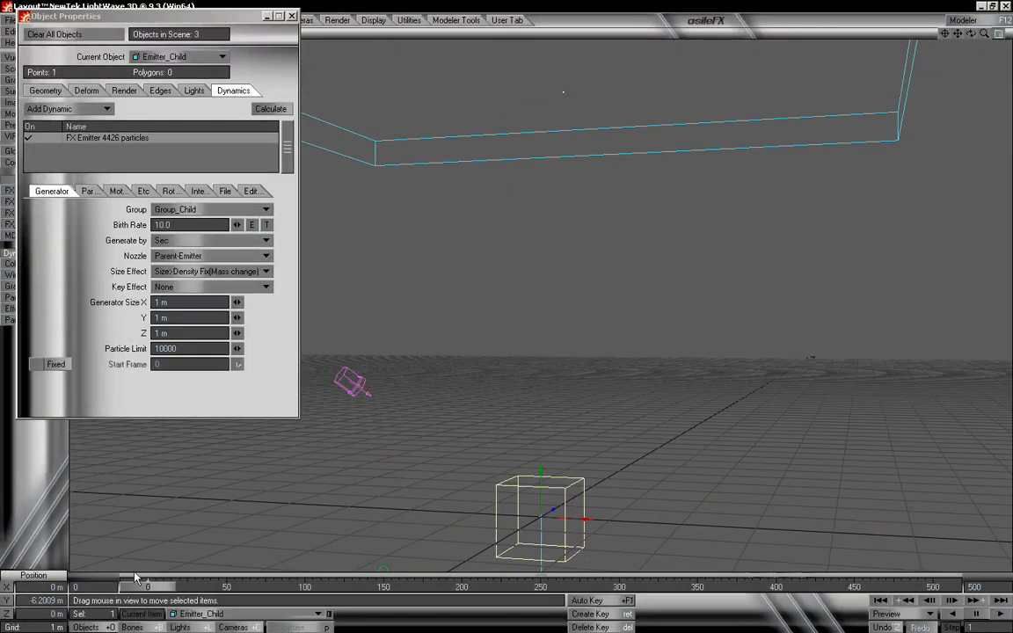
mouse_move(147, 587)
left_mouse_down()
mouse_move(796, 586)
mouse_move(147, 586)
left_mouse_up()
left_click_drag(987, 39, 897, 108)
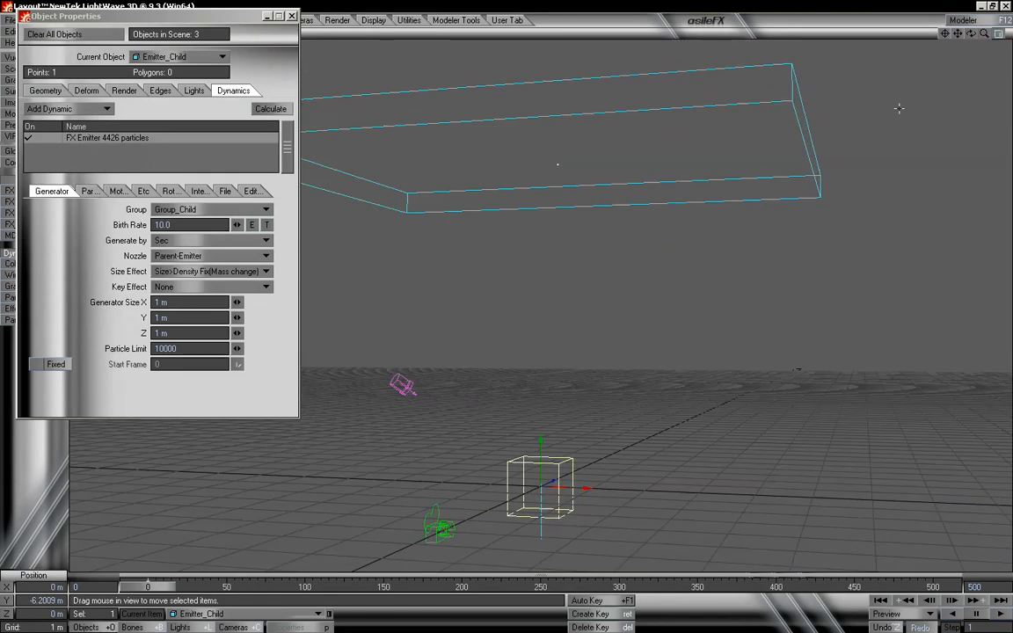
left_click_drag(165, 594, 949, 594)
left_click_drag(888, 587, 136, 587)
Set the child emitter's vibration to 2 m/s in the motion settings and preview the particles along the timeline
left_click(87, 191)
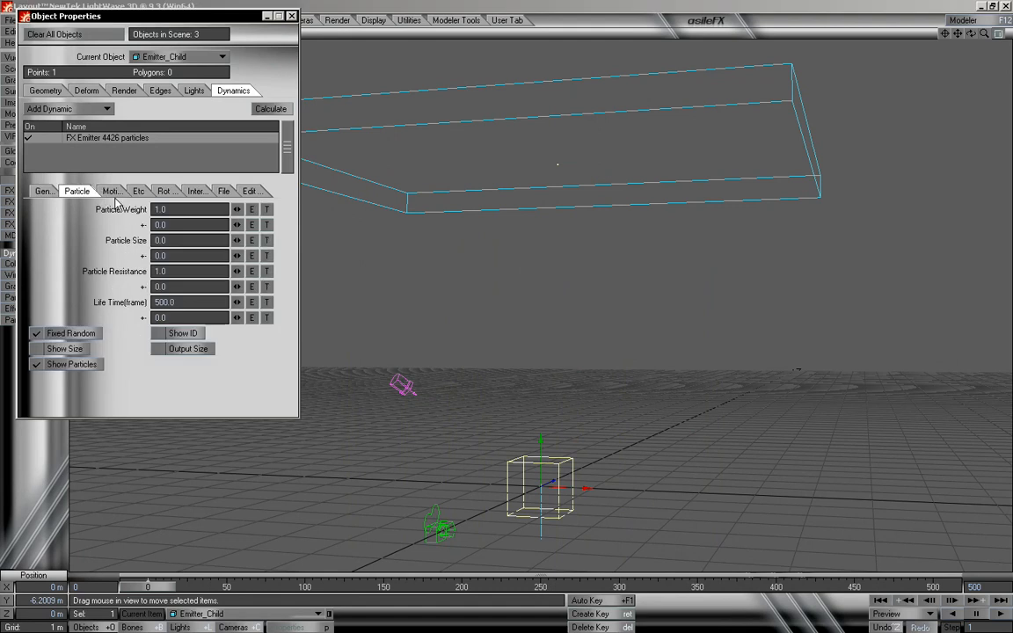
left_click(111, 192)
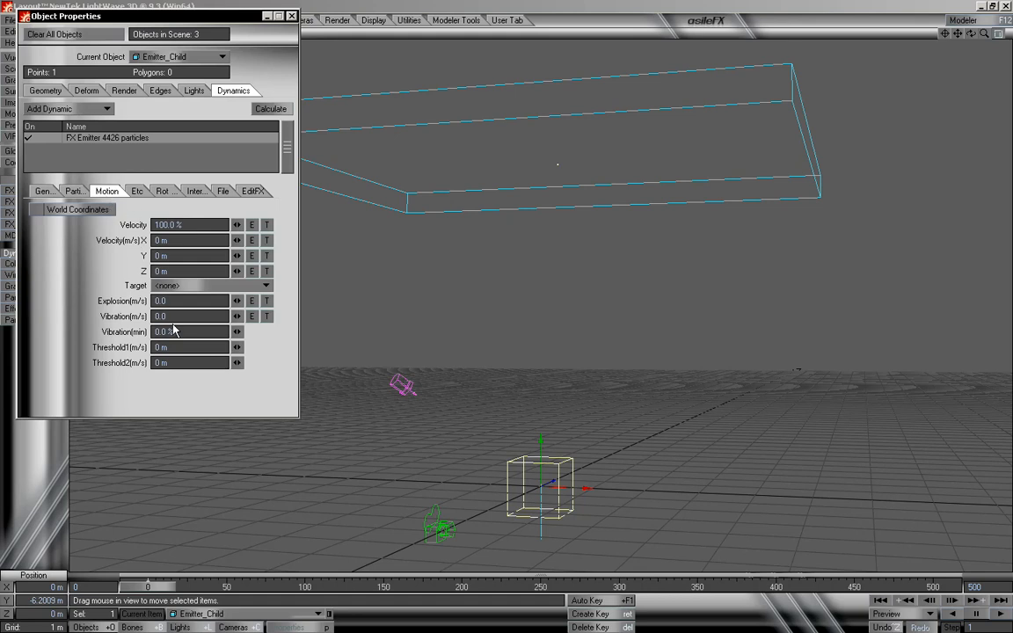
type("2")
key("Tab")
key("Tab")
key("Tab")
key("Tab")
left_click_drag(145, 587, 159, 587)
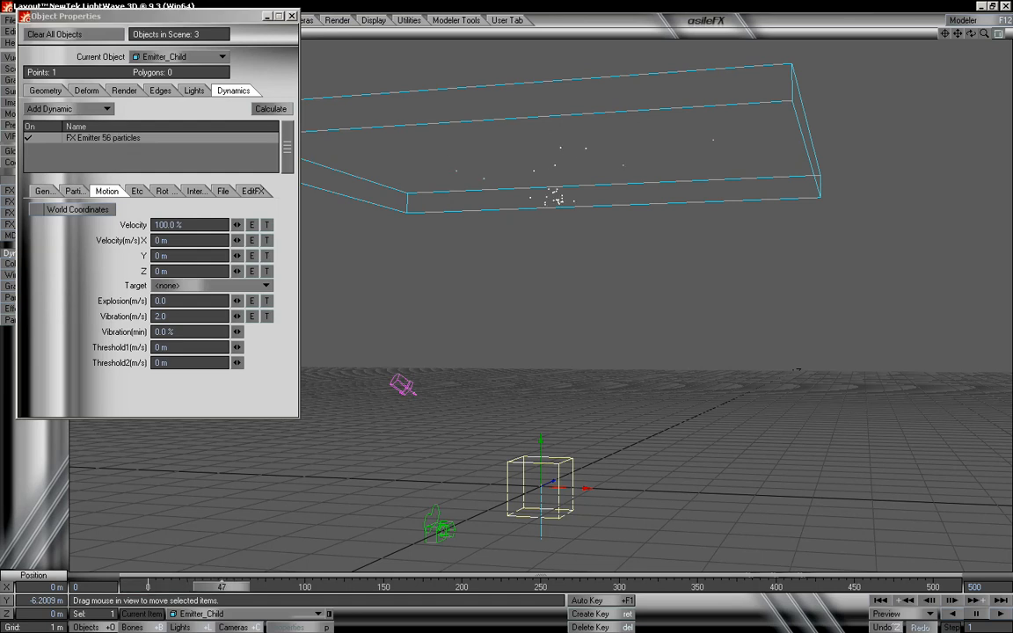
left_click_drag(247, 586, 148, 587)
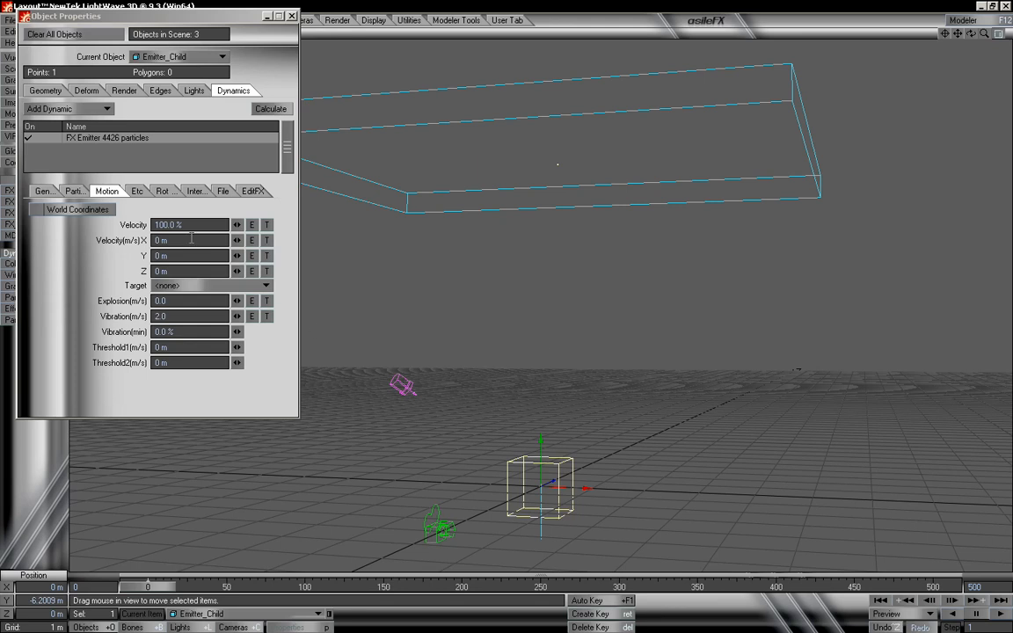
Set the child emitter's vibration to 0.5 m/s and scrub the timeline to preview the narrower spread
left_click(160, 316)
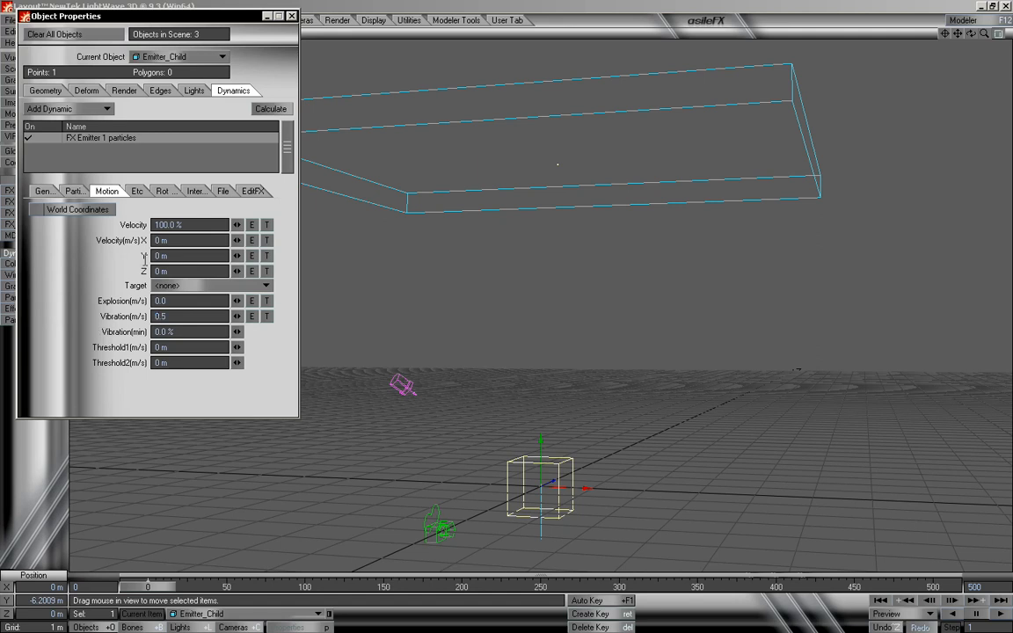
mouse_move(161, 589)
left_mouse_down()
mouse_move(695, 586)
mouse_move(147, 587)
left_mouse_up()
left_click_drag(209, 586, 148, 587)
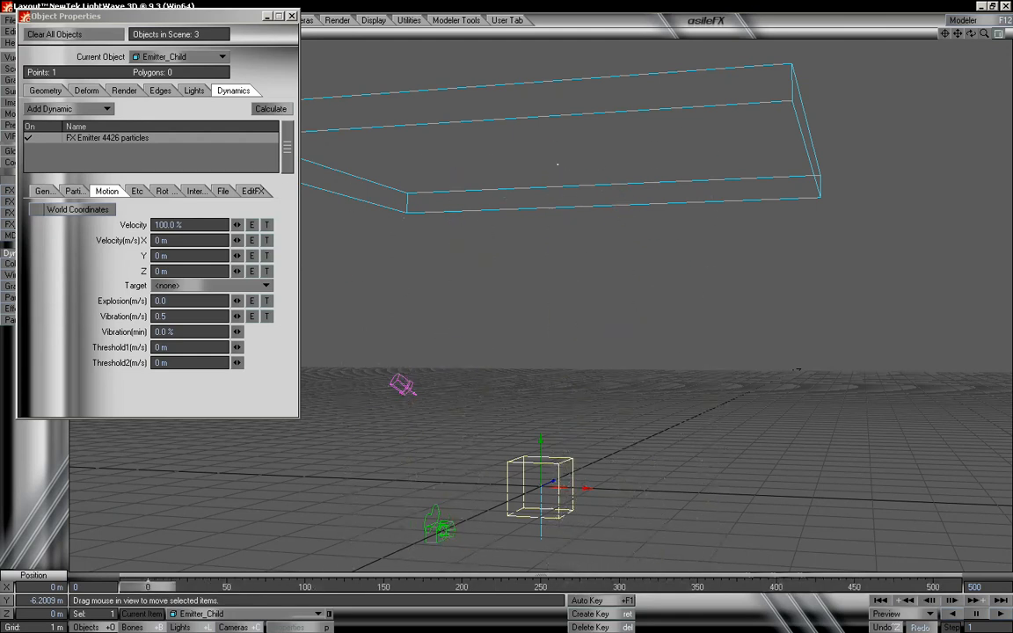
Set the child emitter's birth rate to 20 and particle limit to 100000, and preview the particles
left_click(43, 192)
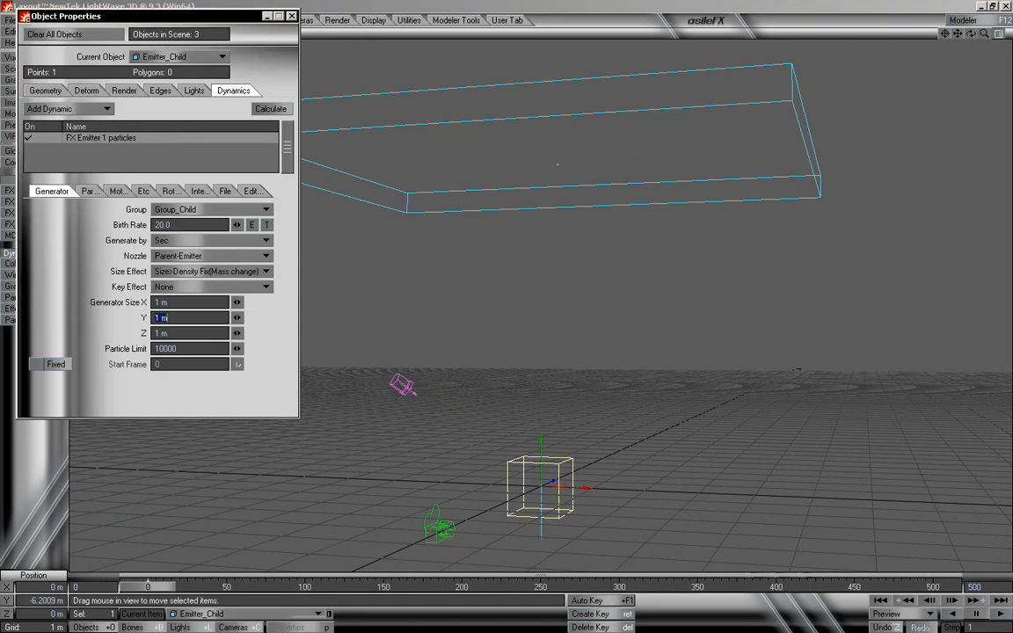
left_click(127, 532)
left_click_drag(169, 589, 134, 586)
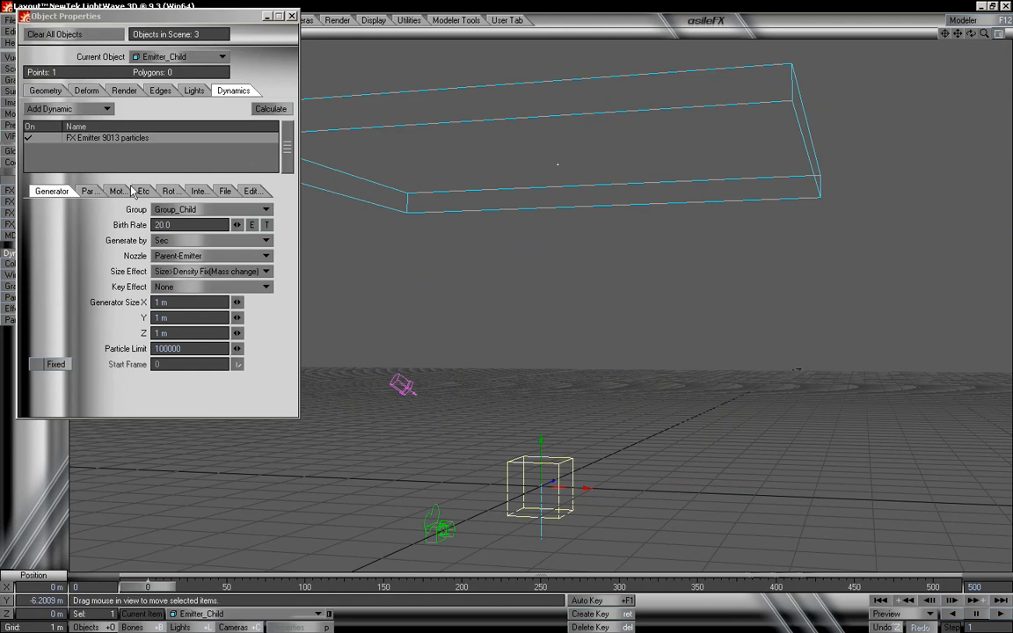
Set the child emitter's birth rate to 50 and scrub the timeline to preview the particle trails
left_click(163, 224)
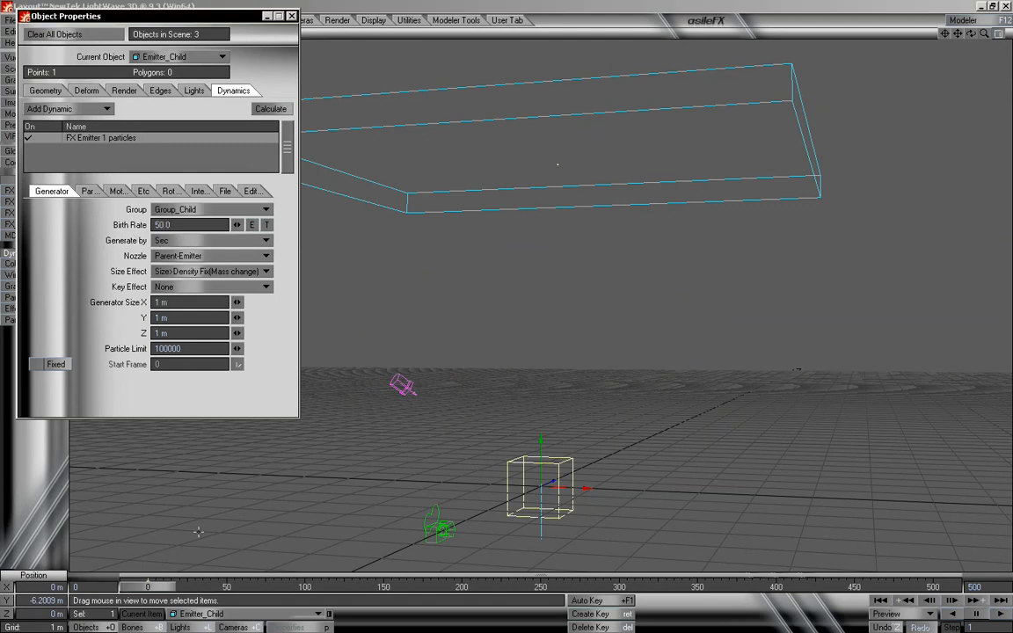
left_click_drag(167, 590, 134, 586)
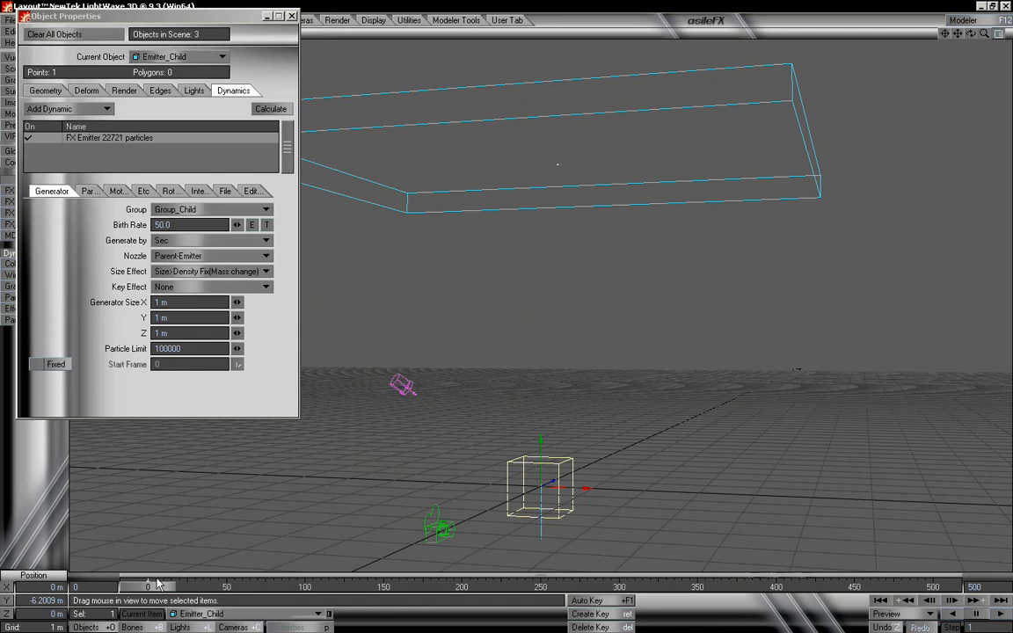
left_click_drag(230, 587, 147, 587)
Calculate the dynamics for the scene, play back the particle simulation, and return to frame 0
left_click(282, 107)
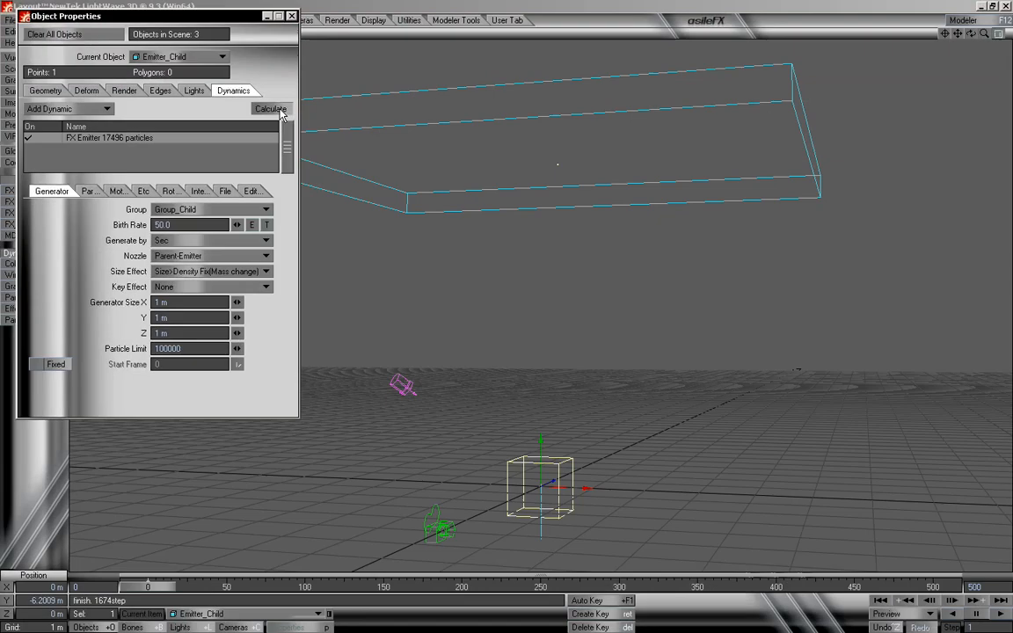
left_click(998, 614)
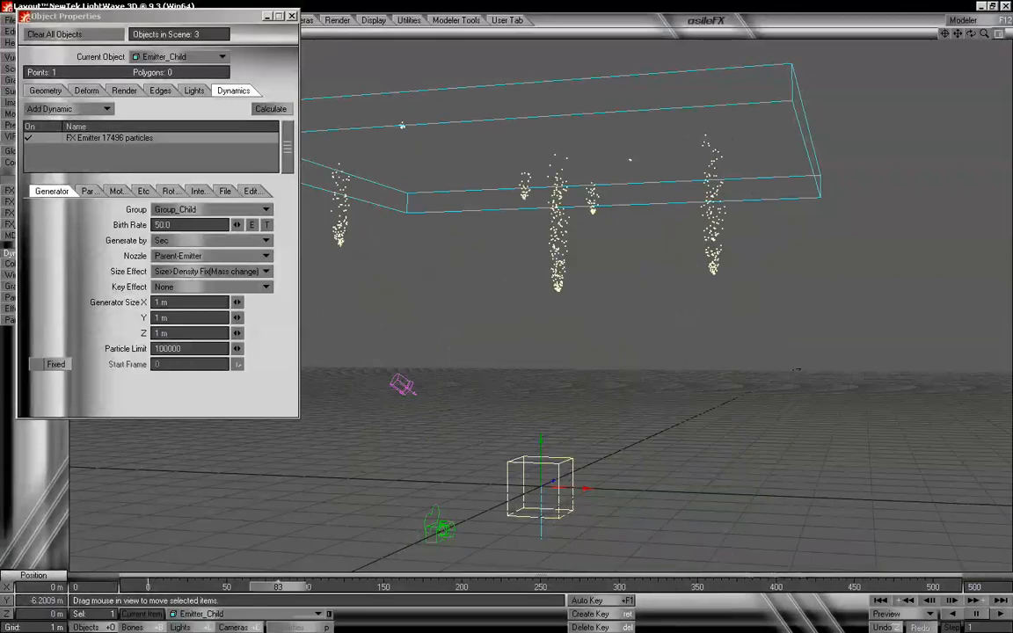
left_click_drag(395, 587, 148, 586)
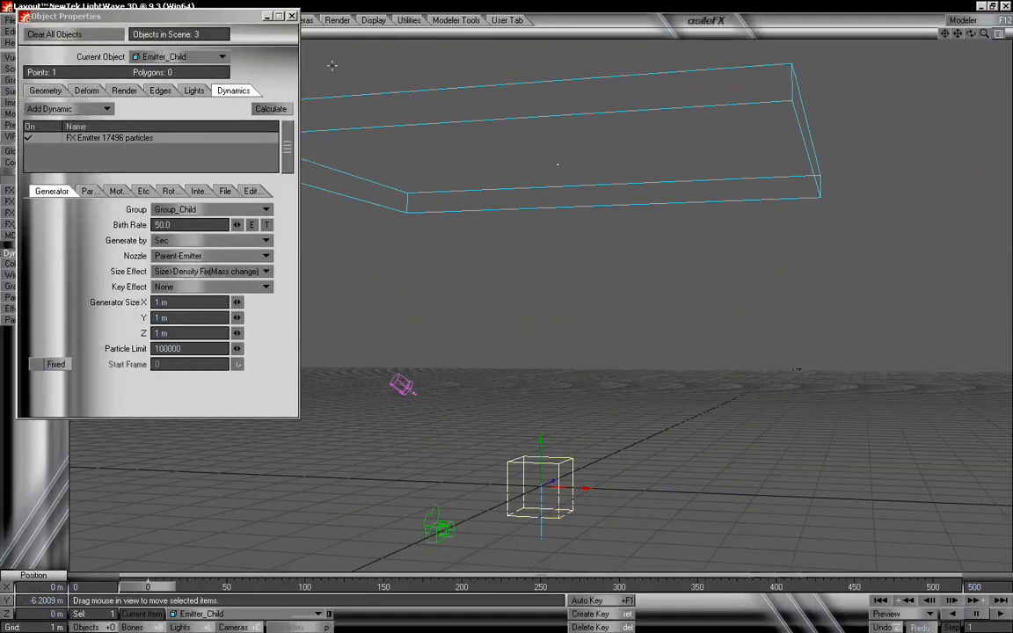
Examine the preview options, checking the available rendering modes and the file format for saving
left_click(291, 16)
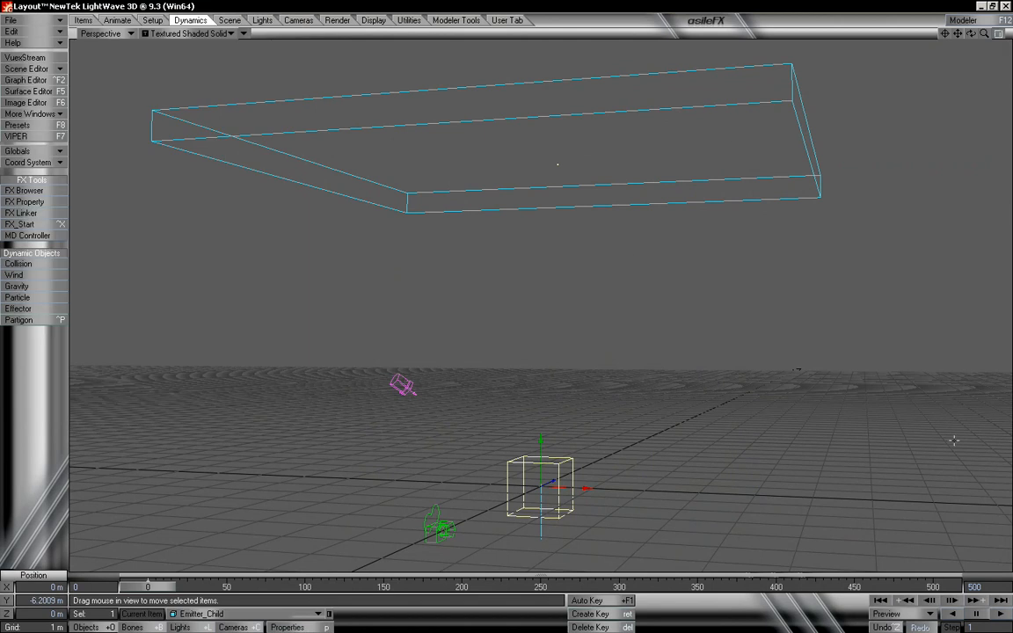
left_click(904, 614)
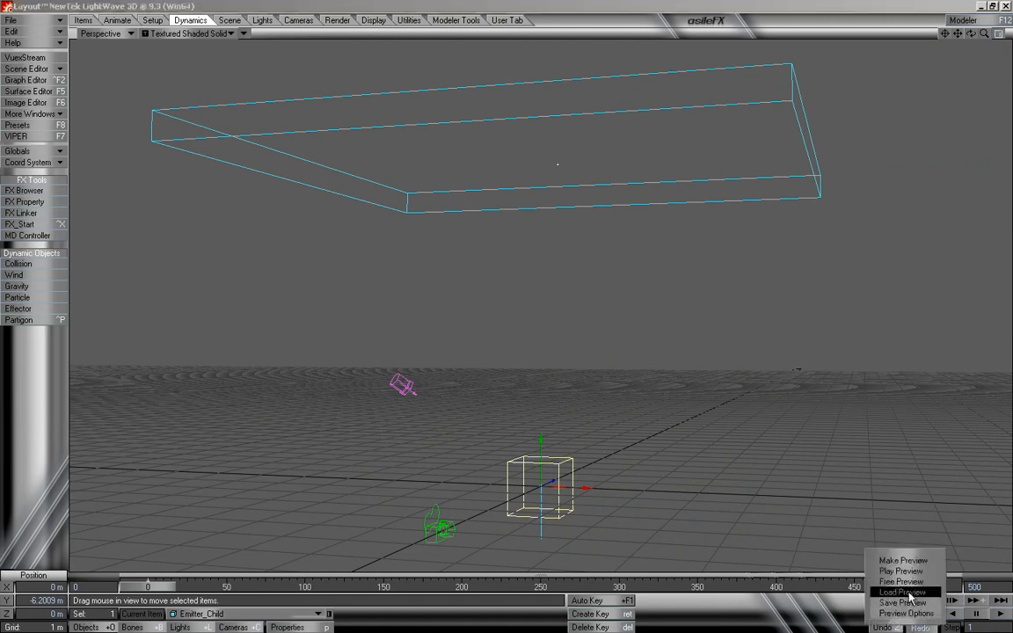
left_click(905, 612)
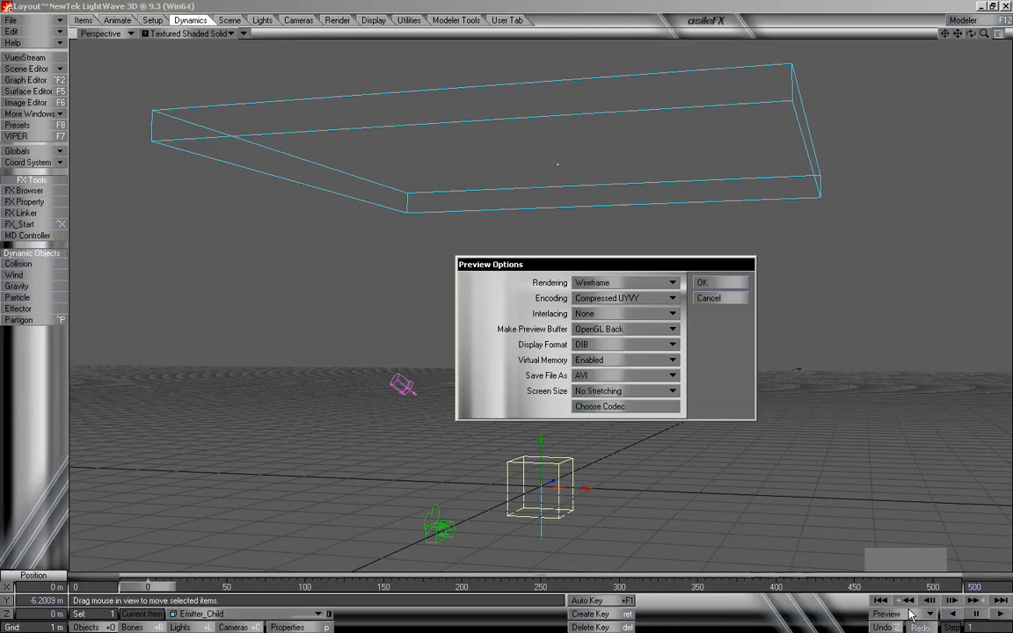
left_click_drag(611, 268, 591, 267)
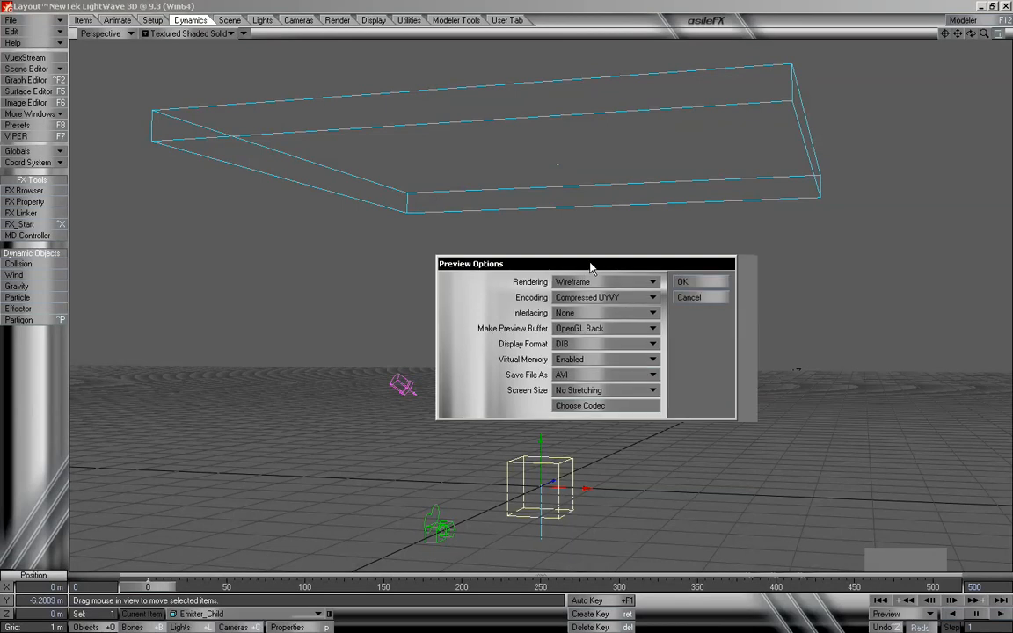
left_click(605, 282)
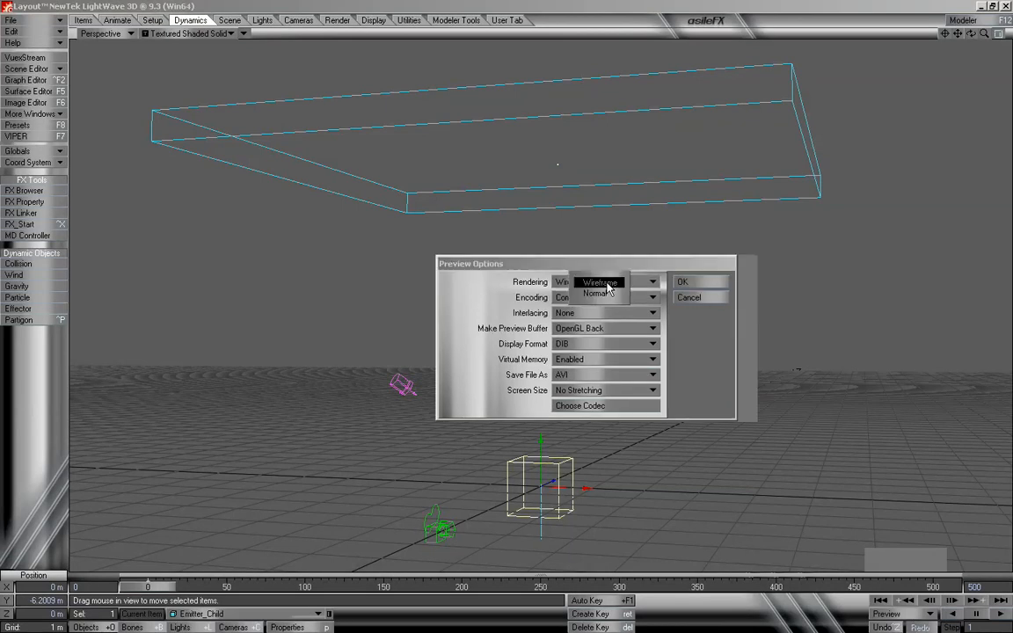
left_click(514, 283)
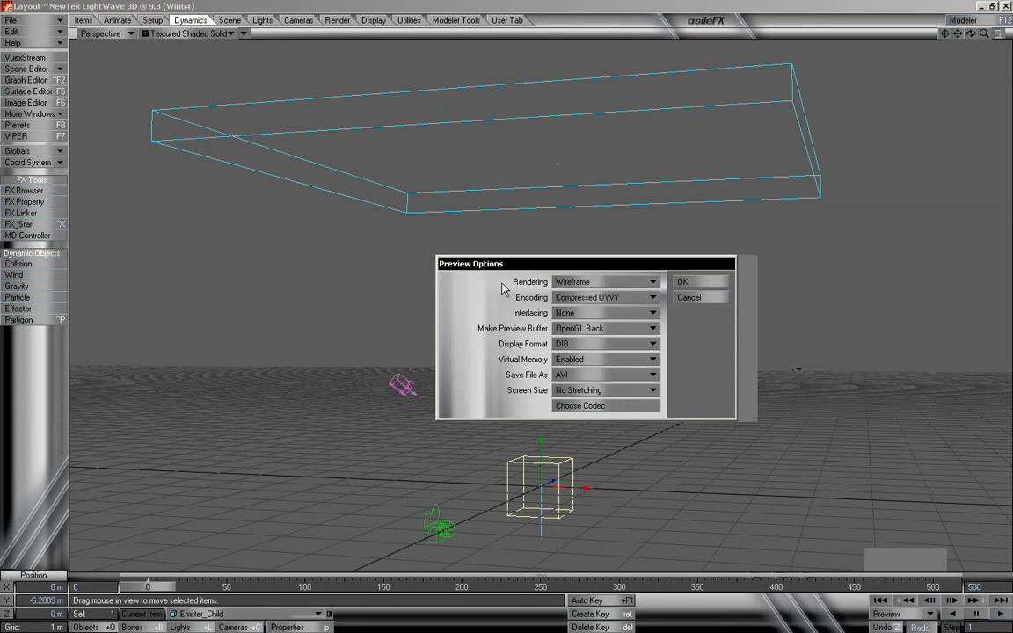
left_click(587, 282)
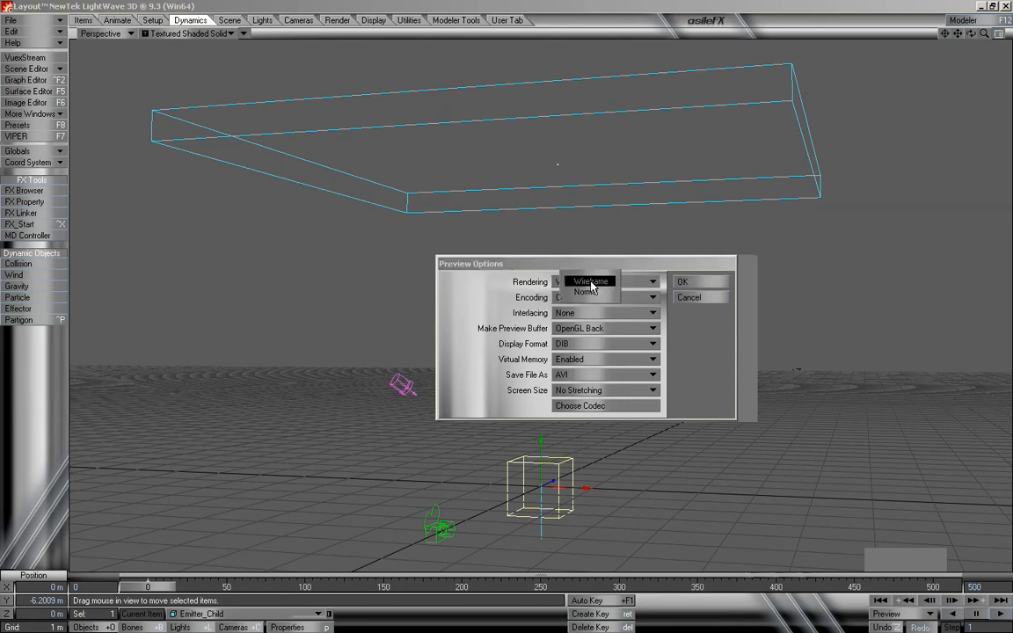
left_click(521, 269)
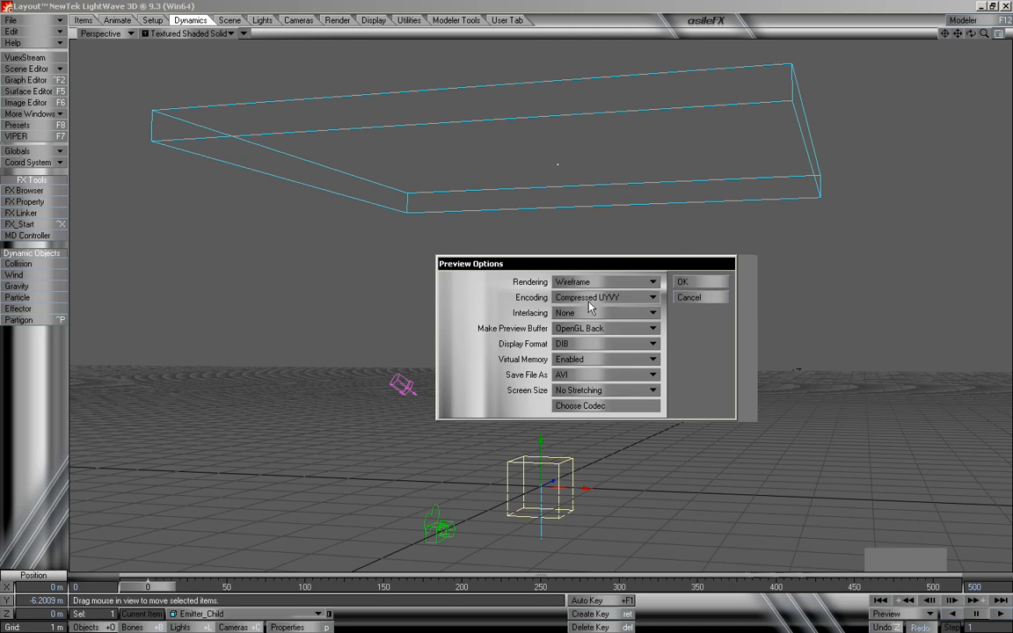
left_click(595, 376)
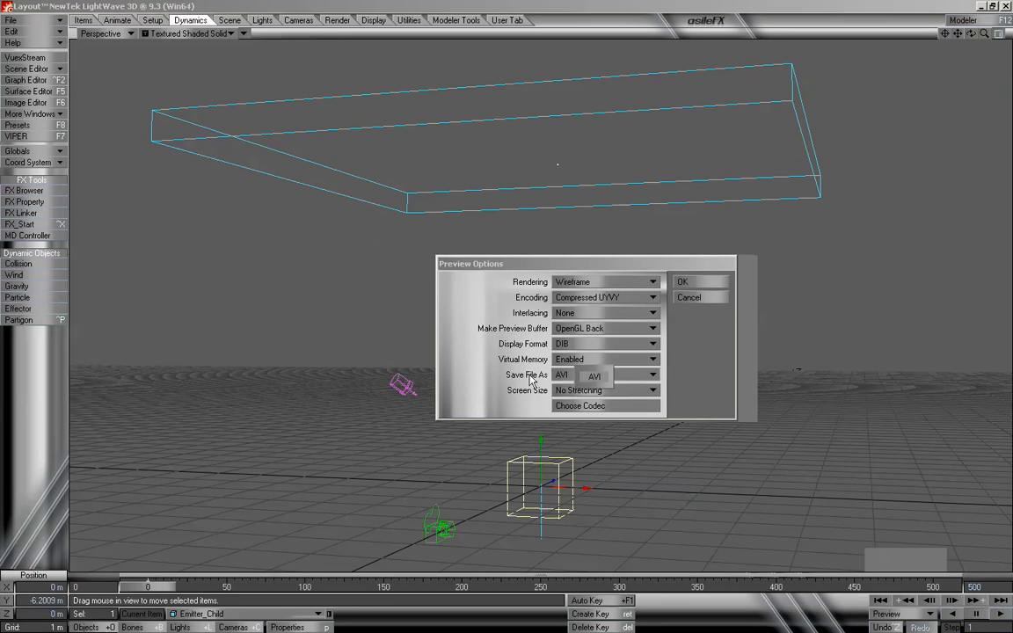
left_click(594, 377)
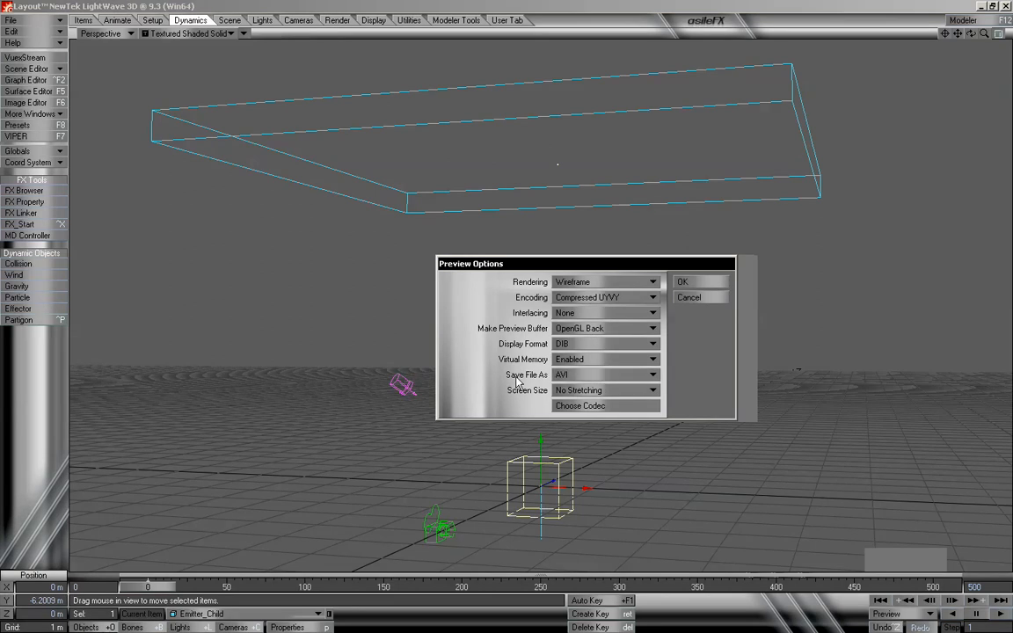
Review the video compression codecs available for the preview, and cancel the preview options
left_click(601, 408)
left_click(100, 62)
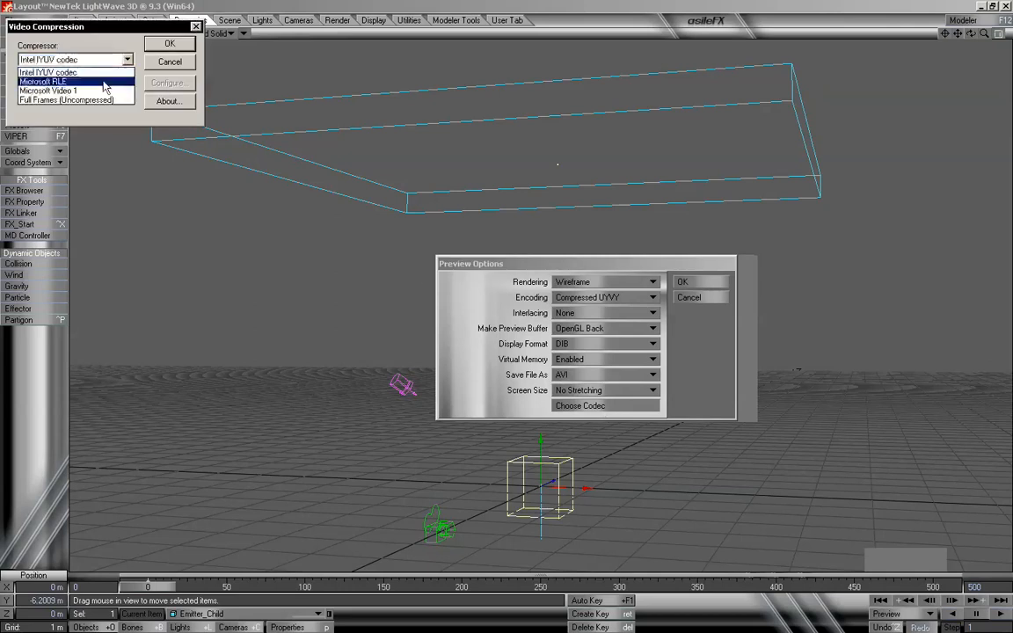
left_click(93, 42)
left_click(164, 47)
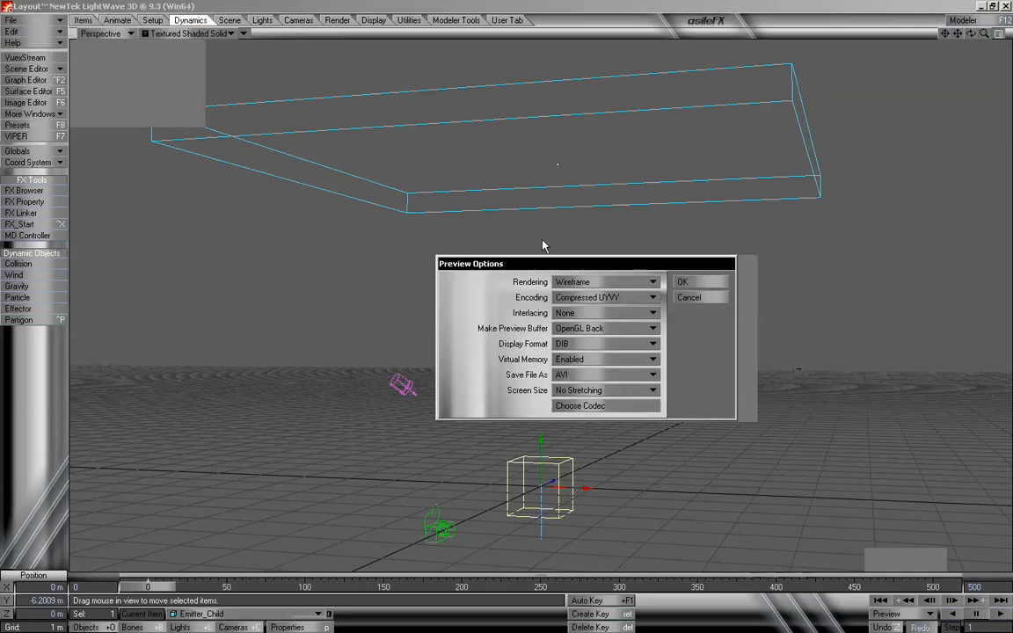
left_click(709, 297)
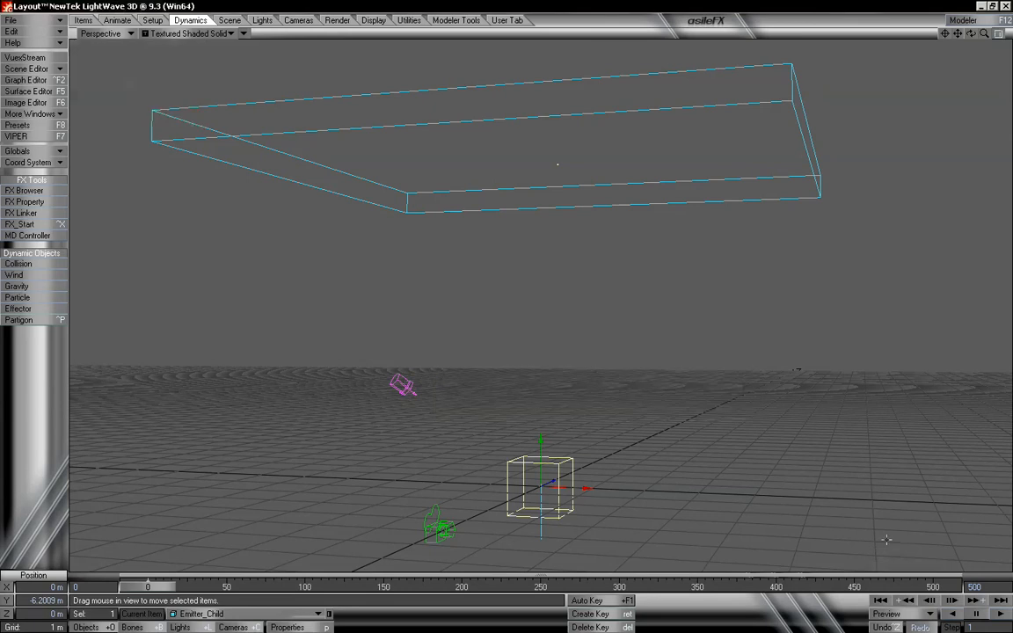
Make a preview of frames 0 to 500 with a frame step of 2
left_click(899, 616)
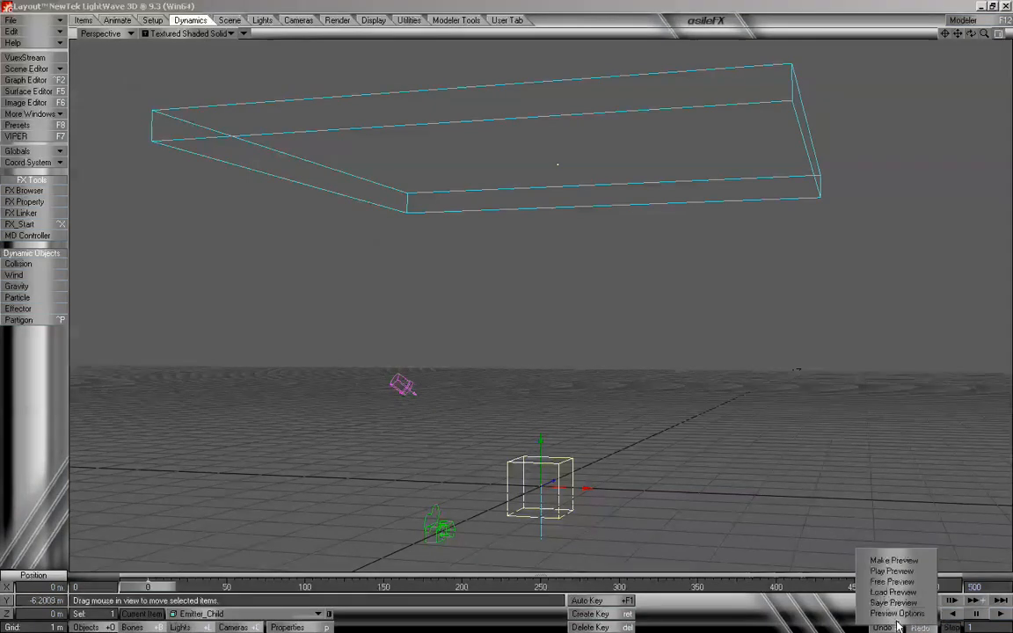
left_click(897, 563)
left_click_drag(563, 263, 515, 419)
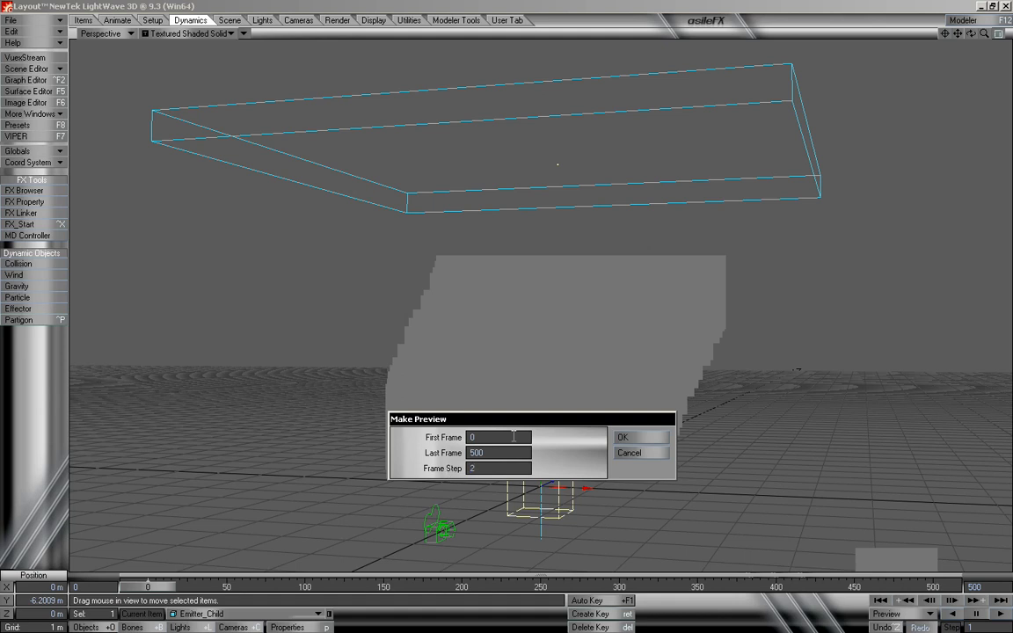
left_click(630, 437)
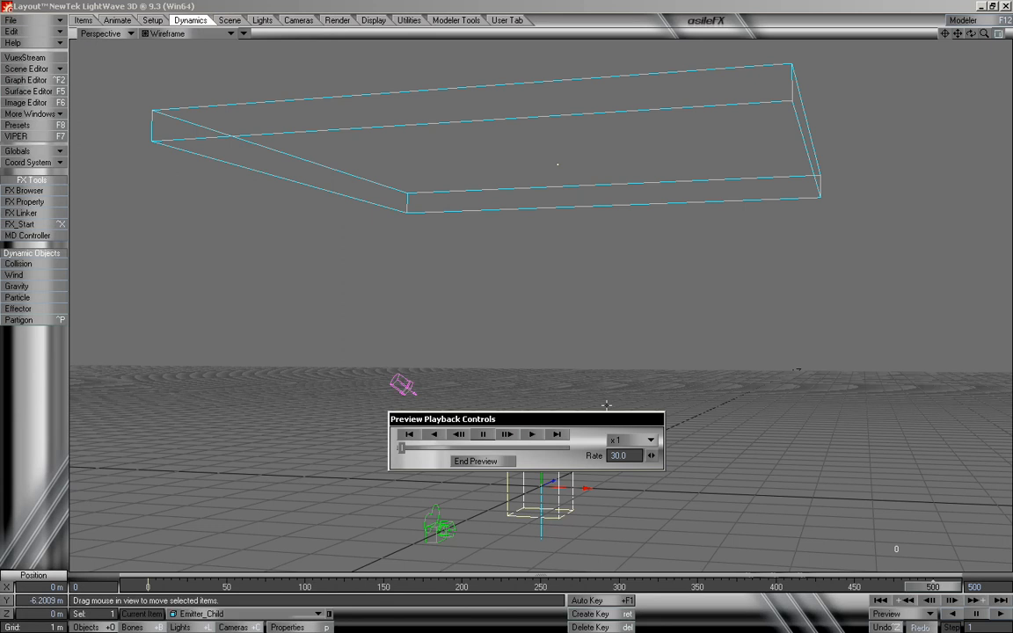
Move the playback controls clear of the particles, play the preview at x1 speed, and rewind it to frame 0
left_click_drag(596, 423, 599, 523)
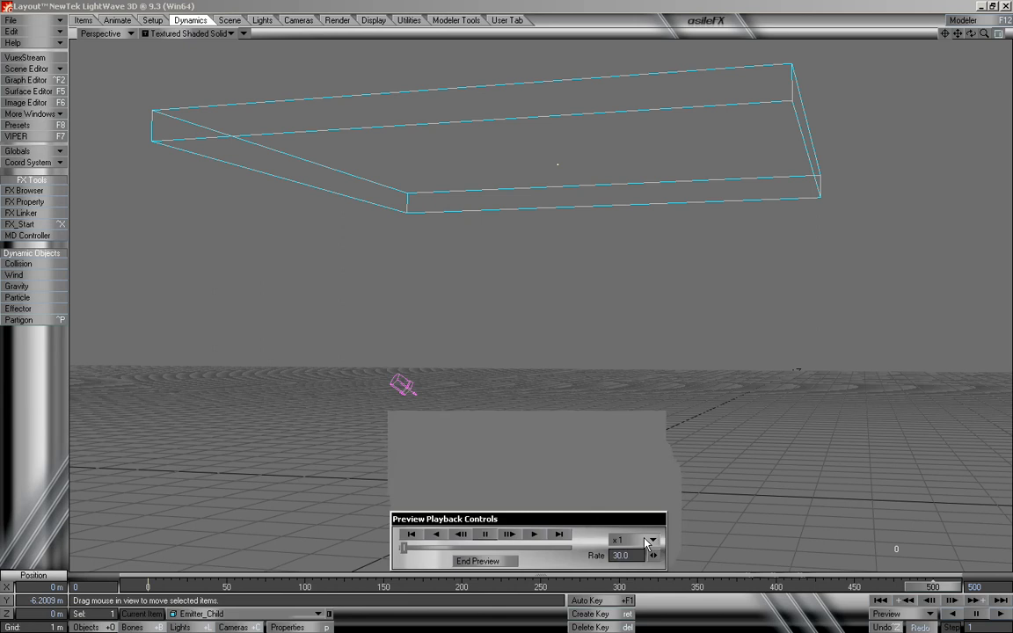
left_click(646, 539)
left_click(536, 535)
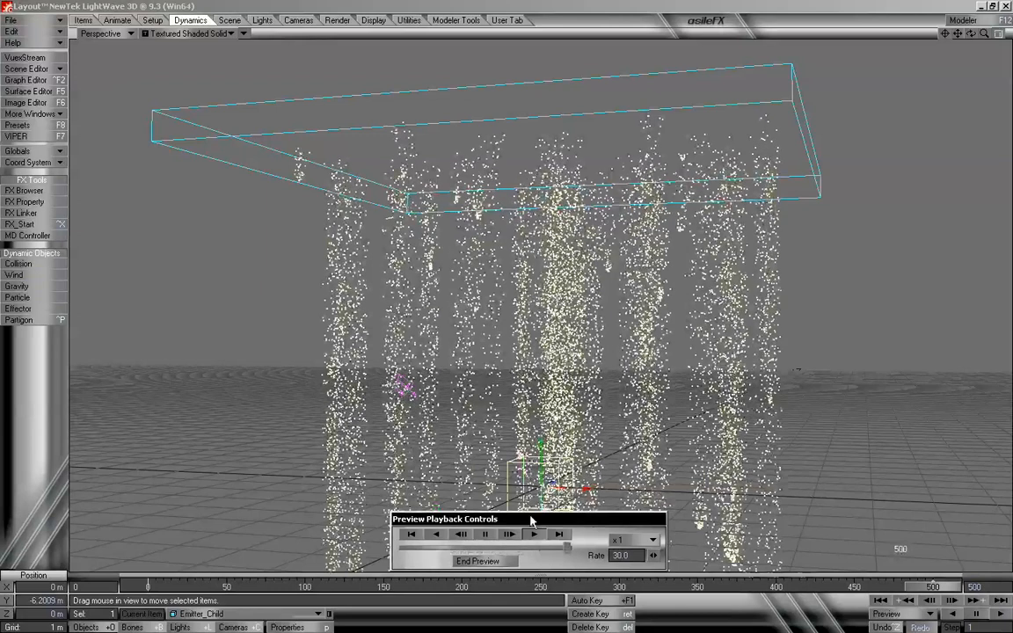
left_click(411, 535)
left_click(410, 535)
left_click(537, 536)
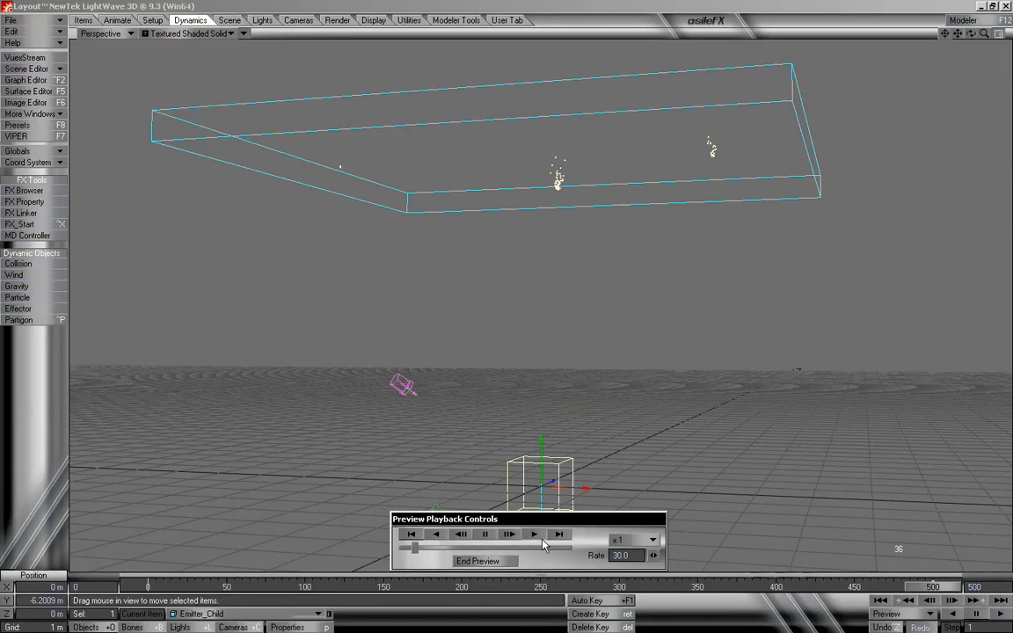
left_click(410, 536)
left_click(486, 536)
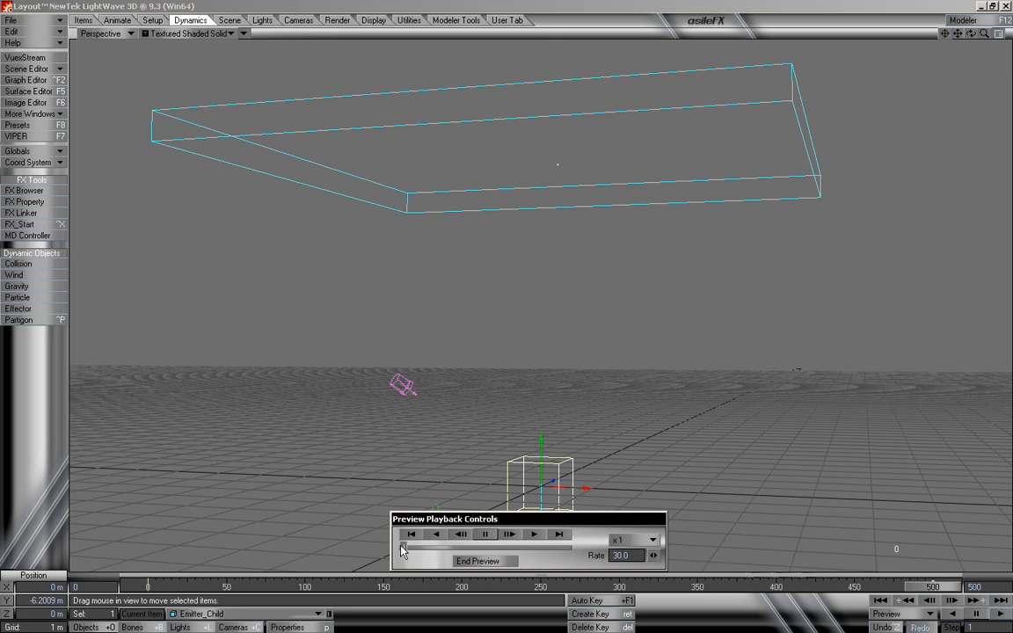
Play the preview at x1/2 speed, pause it, and run it backward
left_click(637, 541)
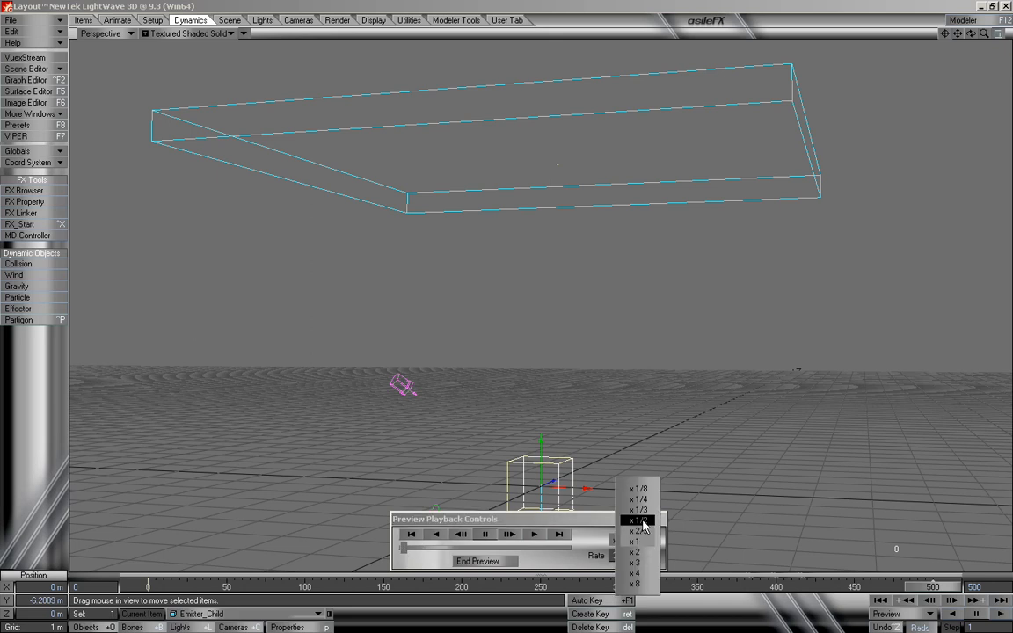
left_click(642, 525)
left_click(533, 534)
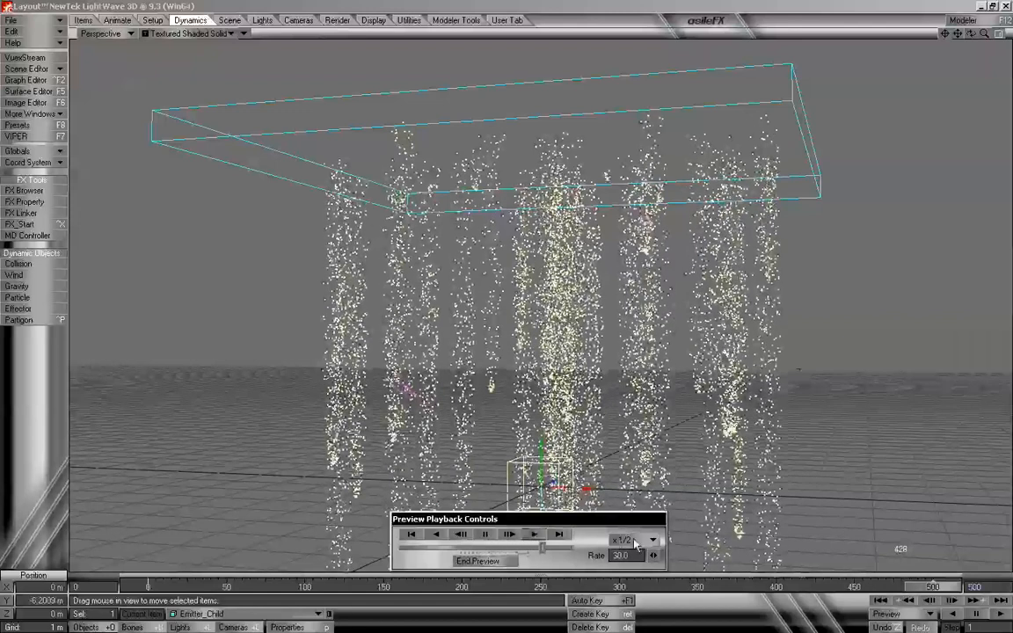
left_click(491, 537)
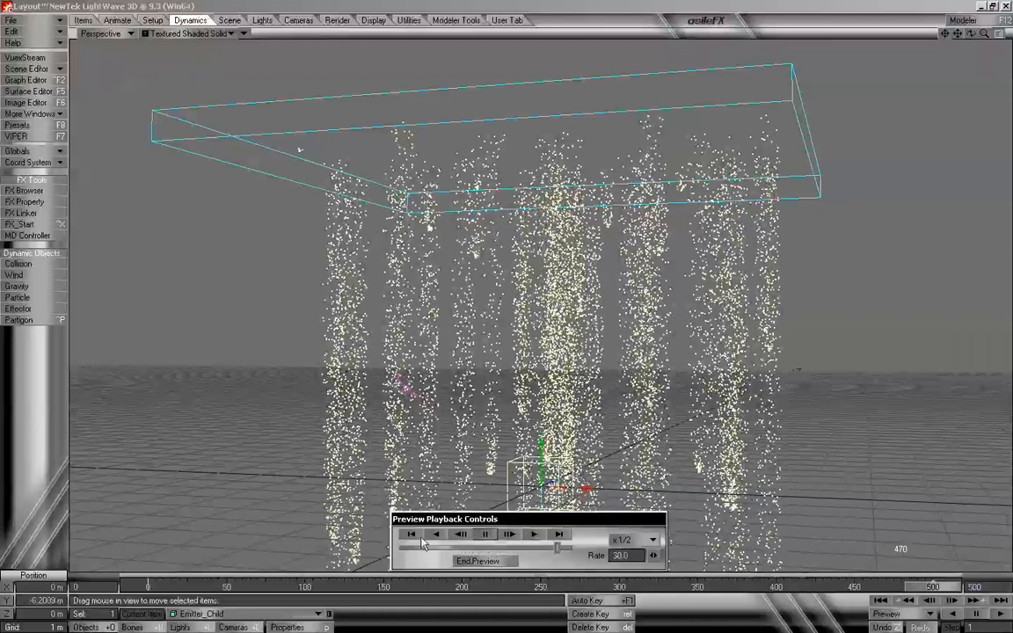
left_click(429, 535)
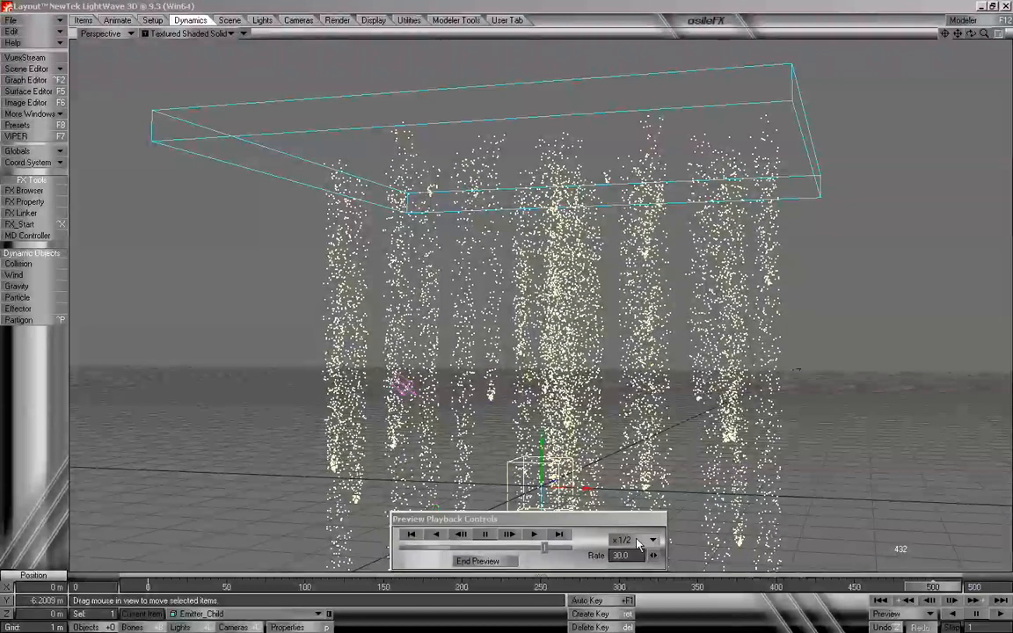
Set the preview playback speed to x1 and its rate to 15
left_click(652, 539)
left_click(632, 552)
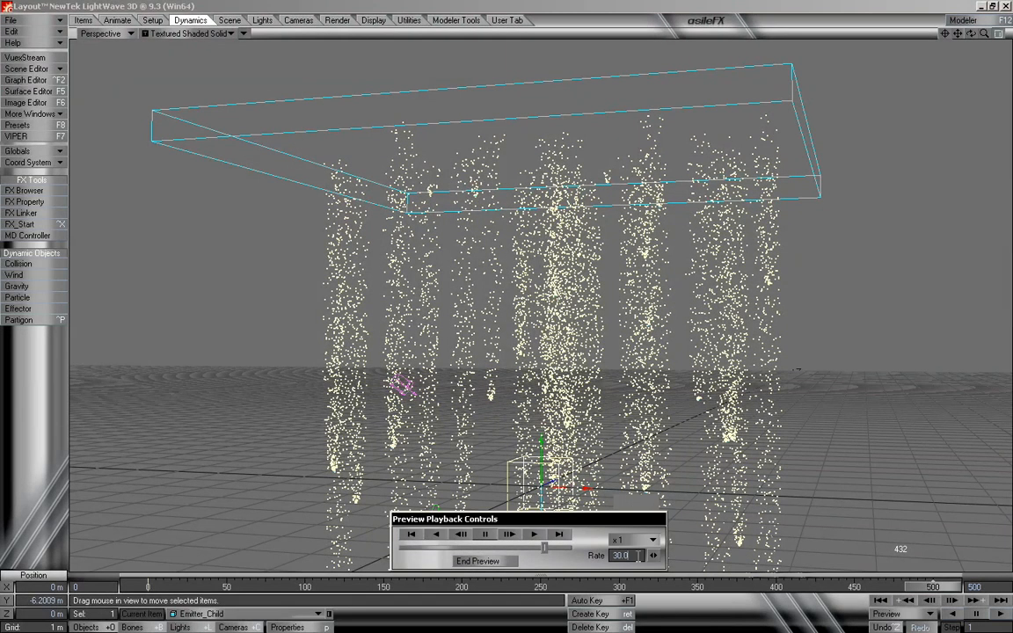
left_click(639, 555)
type("15")
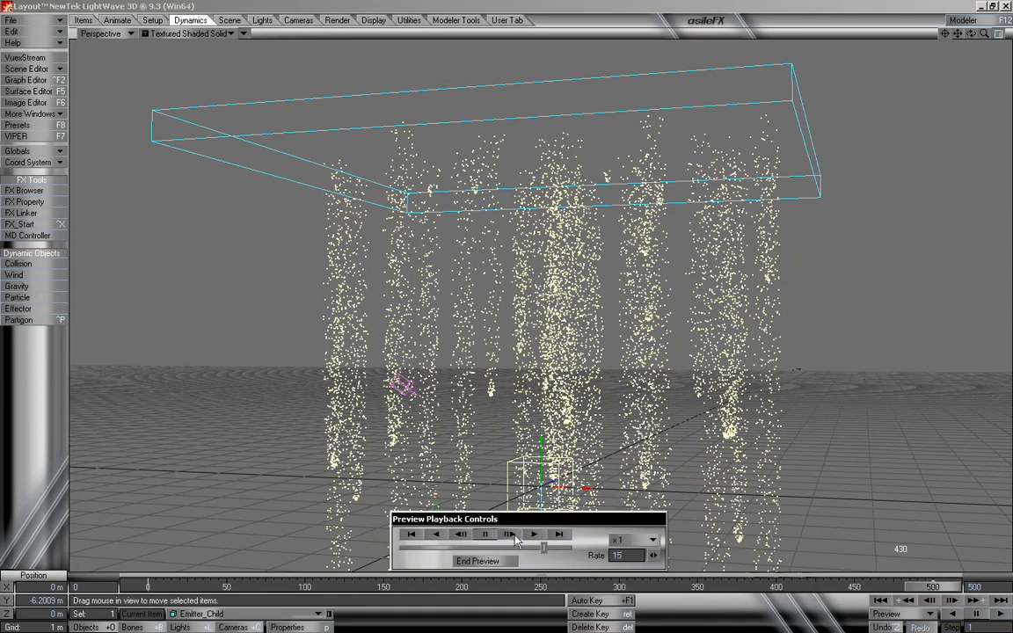
Replay the preview from its beginning to watch the falling particle trails, and end the preview
left_click_drag(543, 546, 397, 550)
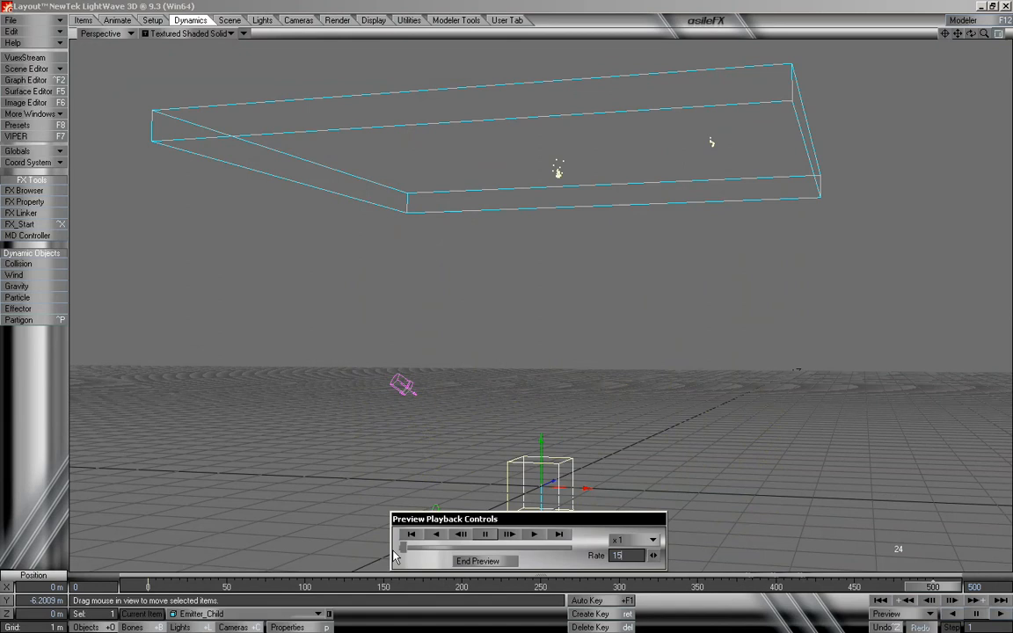
left_click(535, 535)
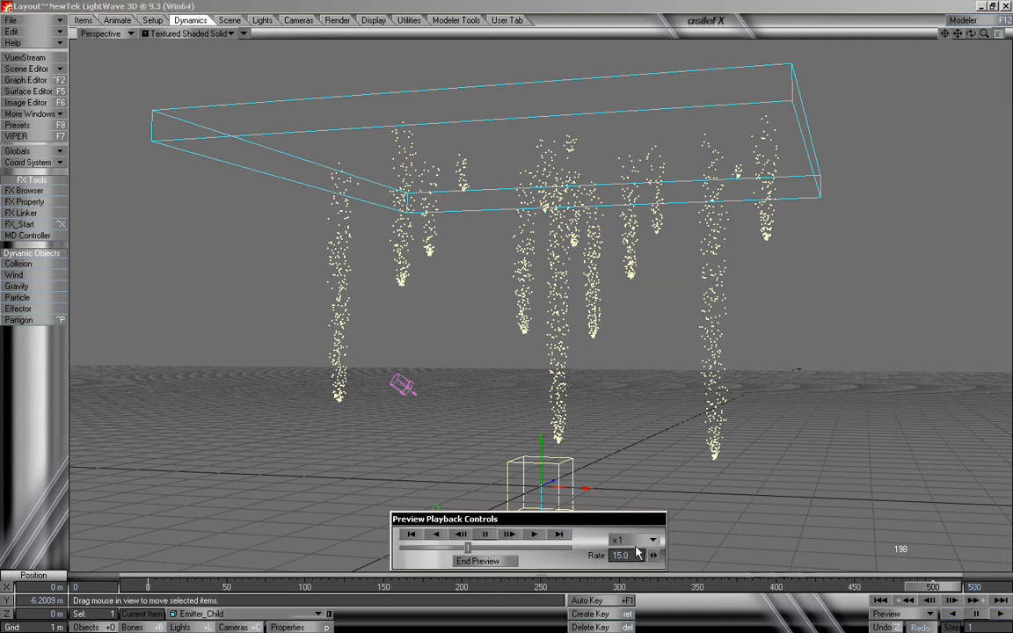
left_click_drag(465, 547, 406, 549)
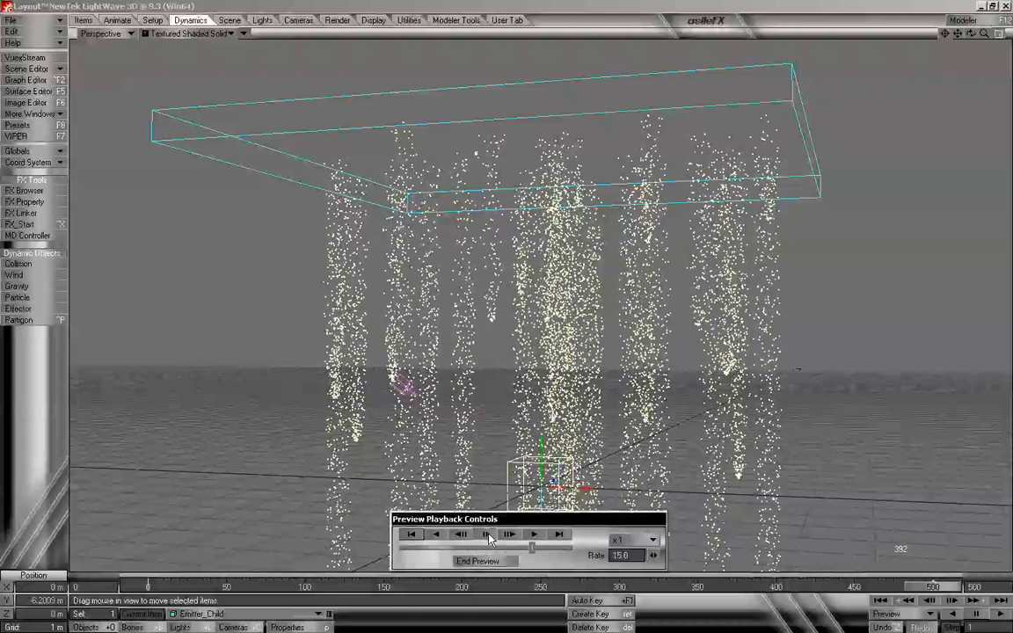
left_click(508, 561)
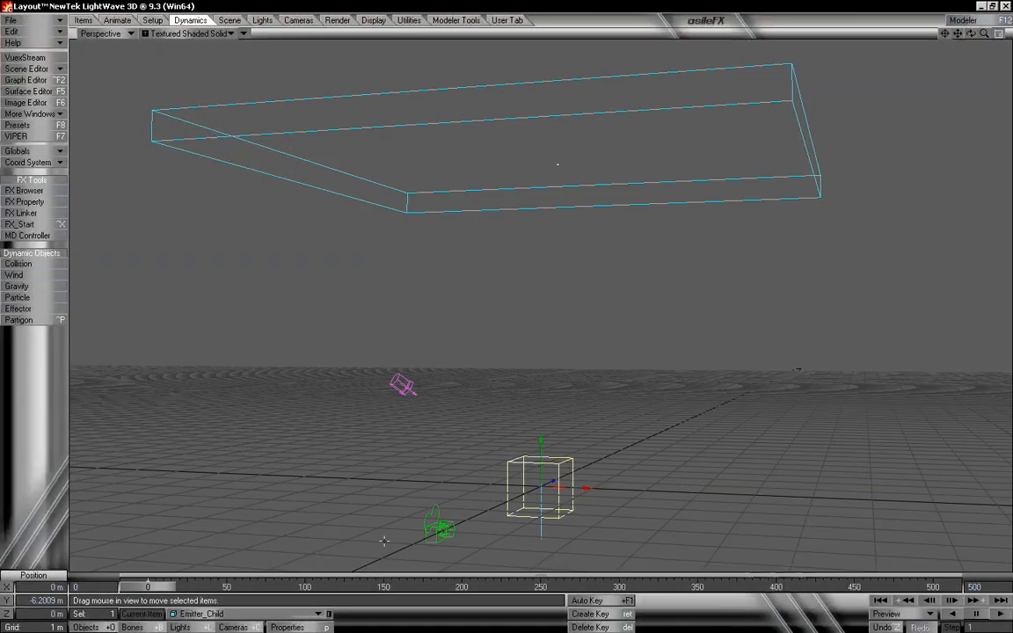
left_click_drag(163, 589, 137, 586)
mouse_move(172, 591)
left_mouse_down()
mouse_move(334, 586)
mouse_move(167, 586)
left_mouse_up()
Open the motion settings of the child emitter's FX Emitter dynamic
key("p")
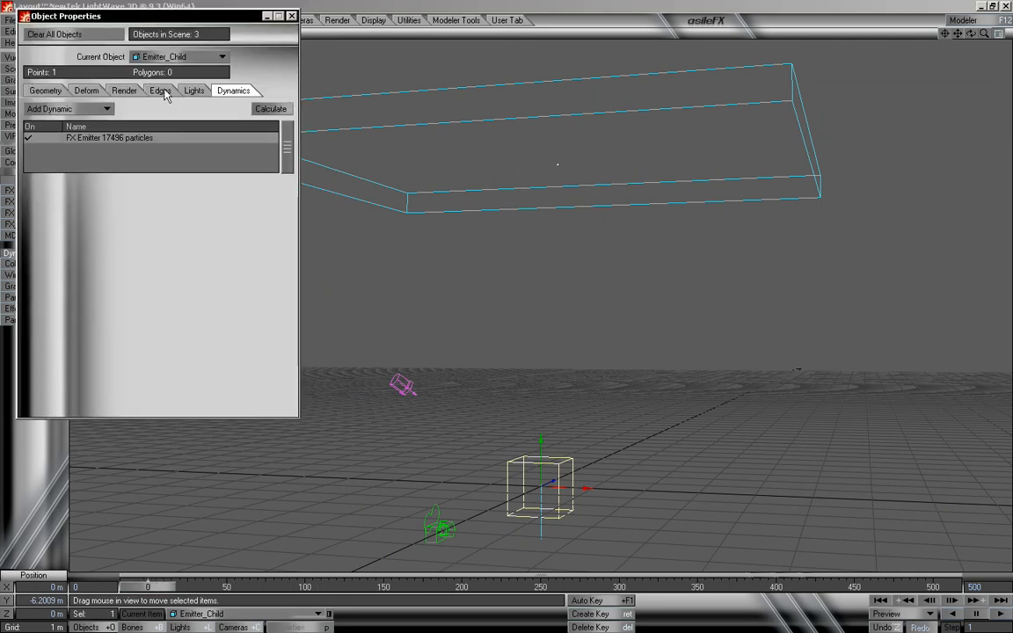
double_click(123, 137)
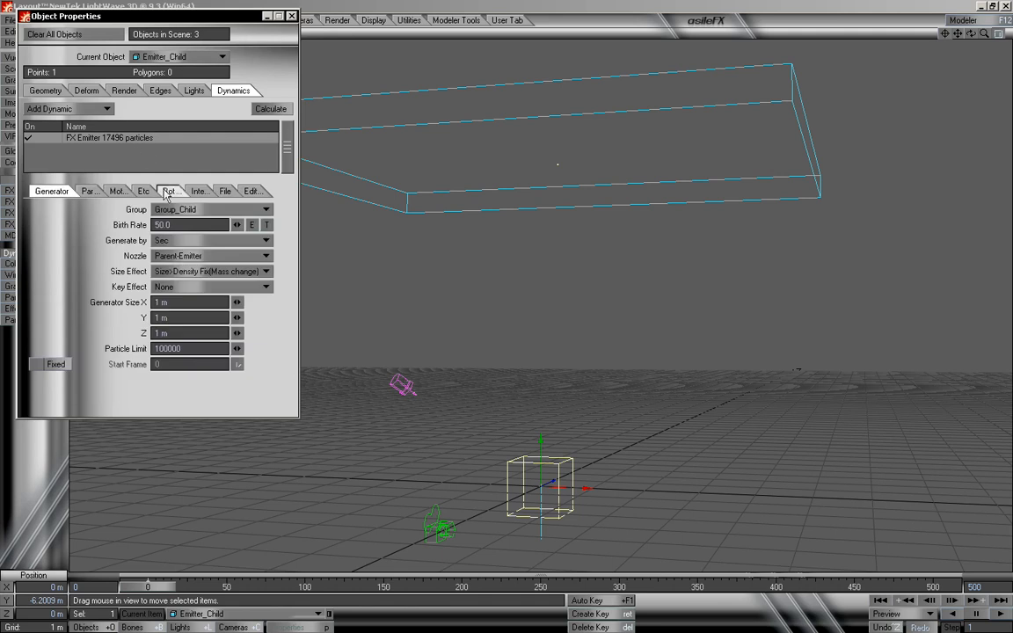
left_click(117, 191)
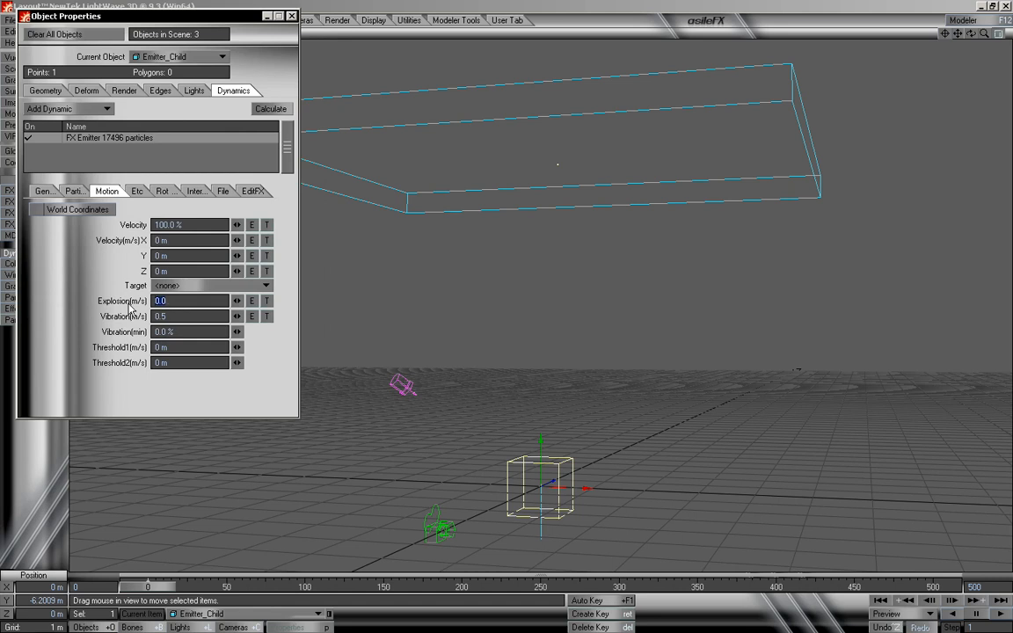
Set the child emitter's explosion to 1 m/s and scrub the timeline to preview the spread
type("1")
key("Tab")
key("Tab")
key("Tab")
key("Tab")
left_click_drag(163, 595, 511, 595)
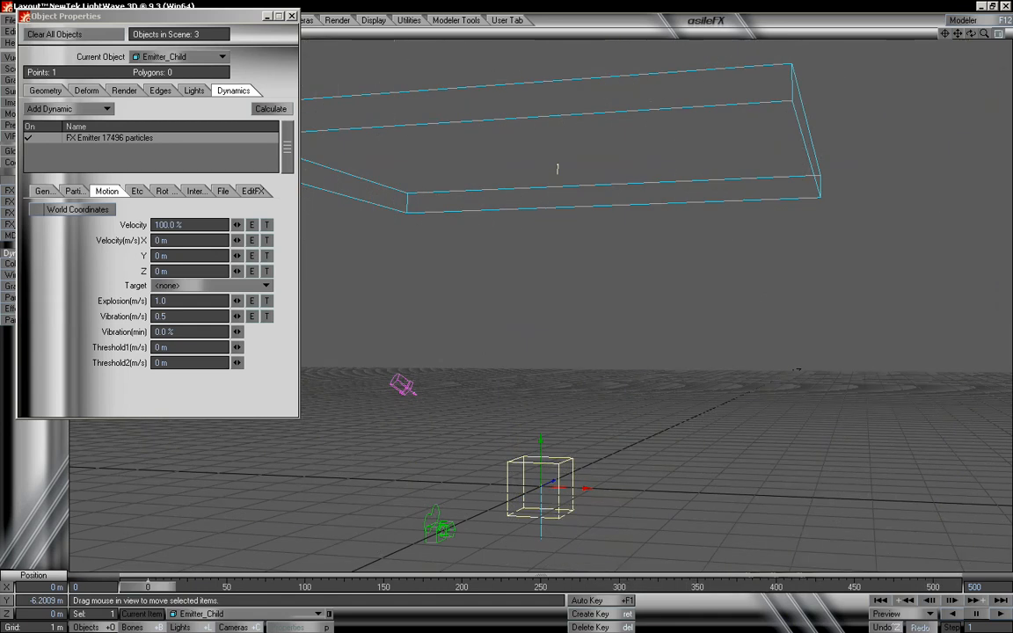
Set the child emitter's explosion to 0.5 m/s
left_click(176, 300)
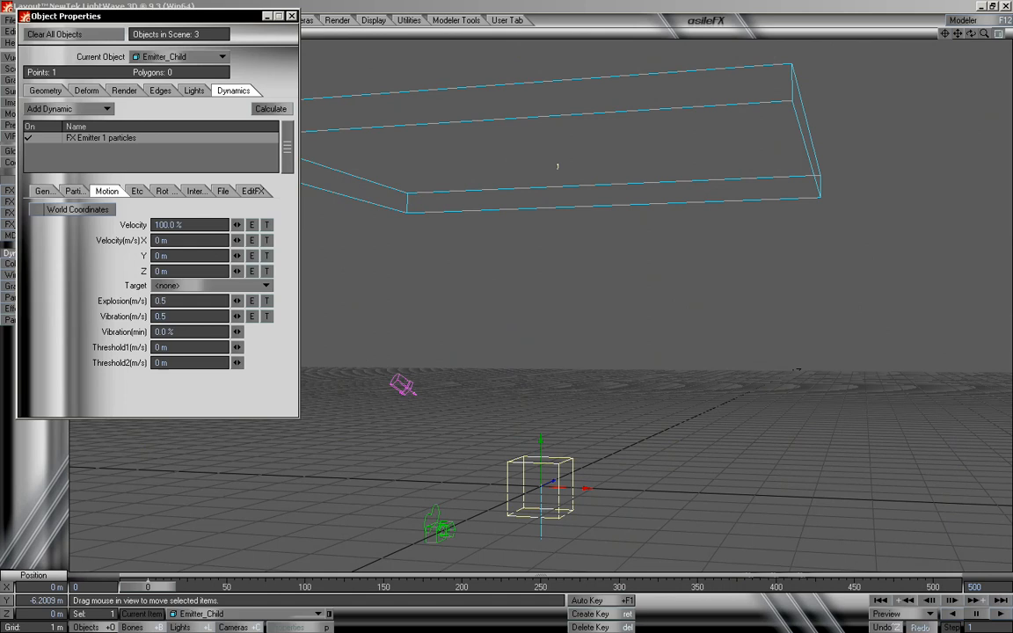
Scrub the timeline to examine the spread of the child particle trails, and return to the first frame
left_click_drag(168, 591, 546, 587)
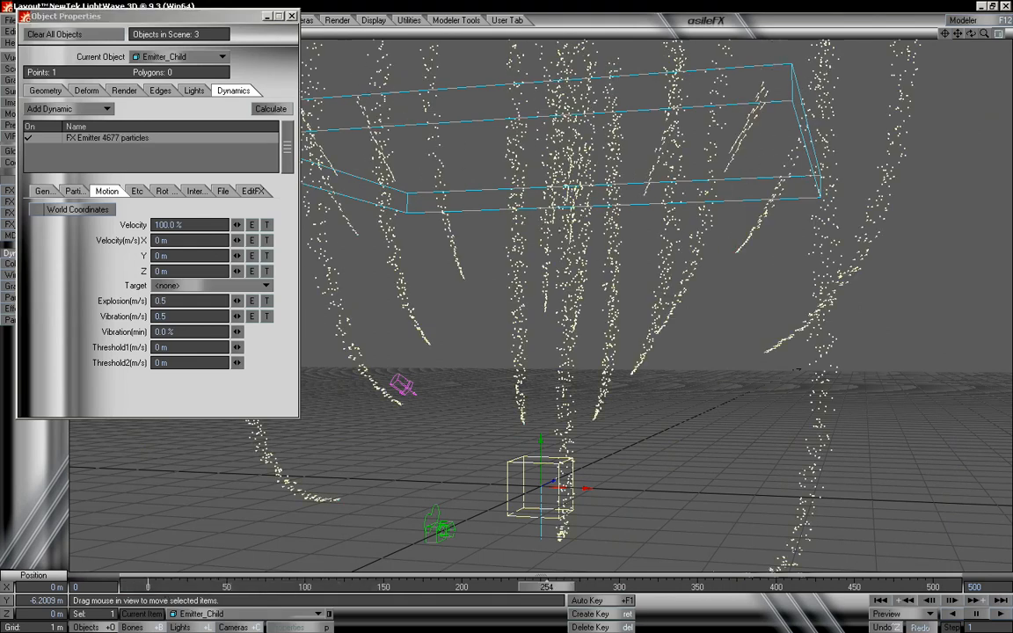
left_click_drag(984, 34, 979, 13)
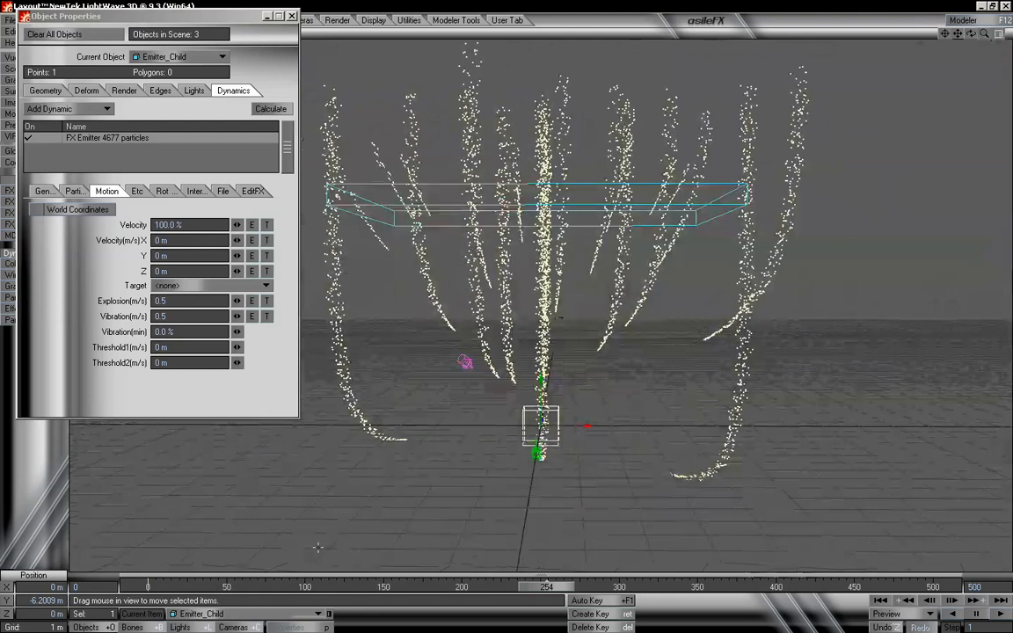
left_click_drag(567, 598, 148, 586)
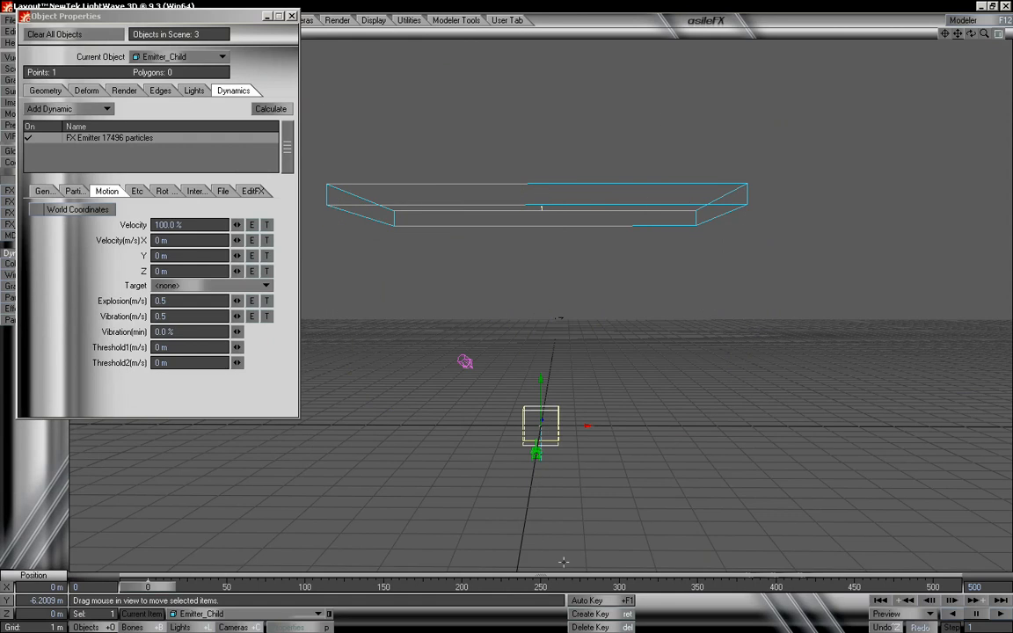
Set the child emitter's explosion to 0 m/s and scrub the timeline to preview the trails
left_click(202, 301)
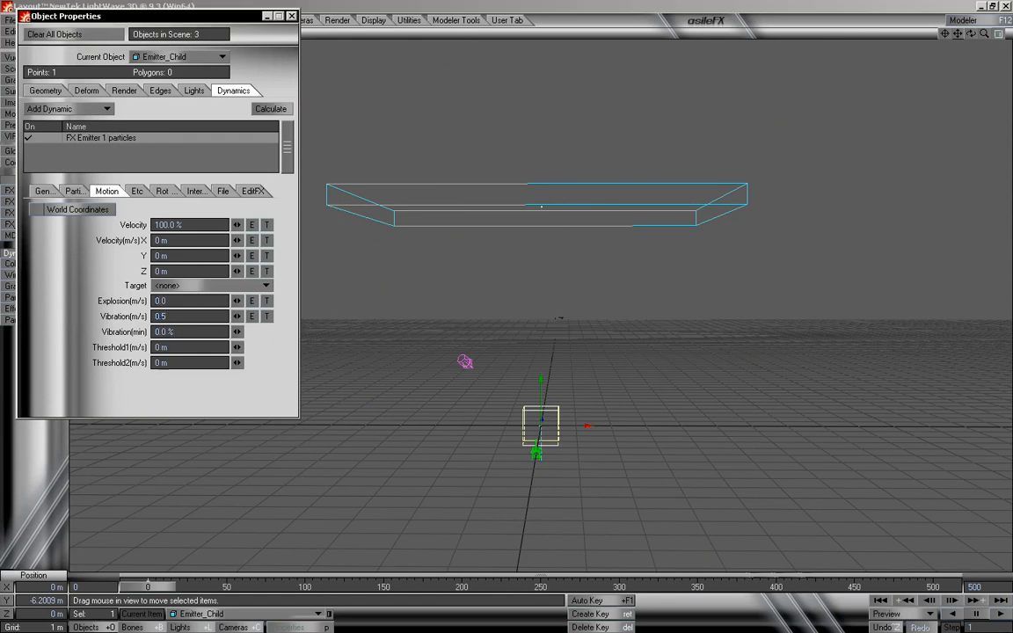
left_click_drag(170, 588, 147, 586)
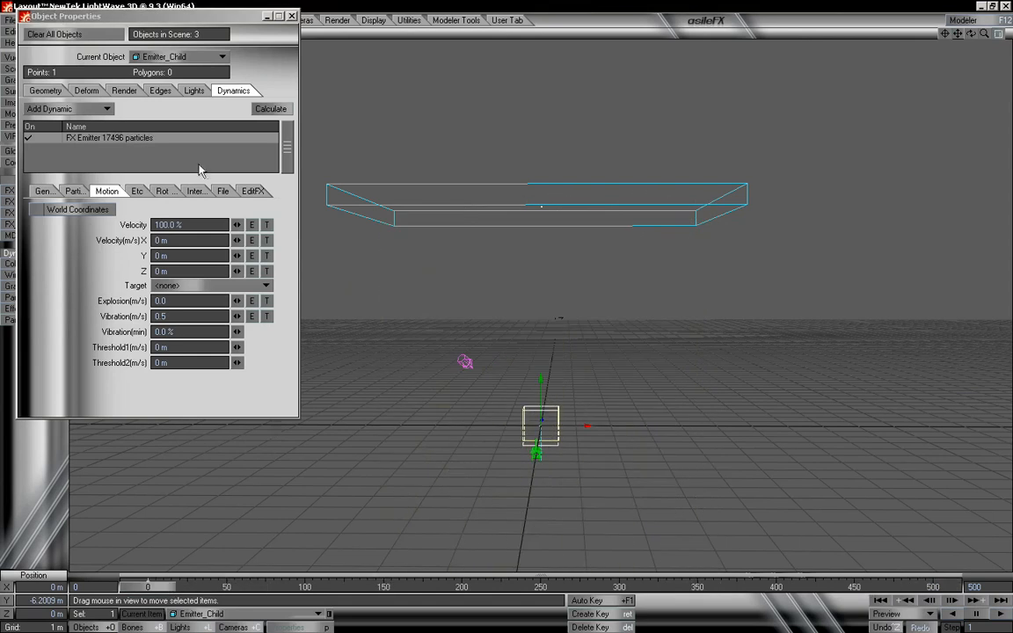
Review the child emitter's generator settings, close the object properties and scrub the timeline
left_click(42, 191)
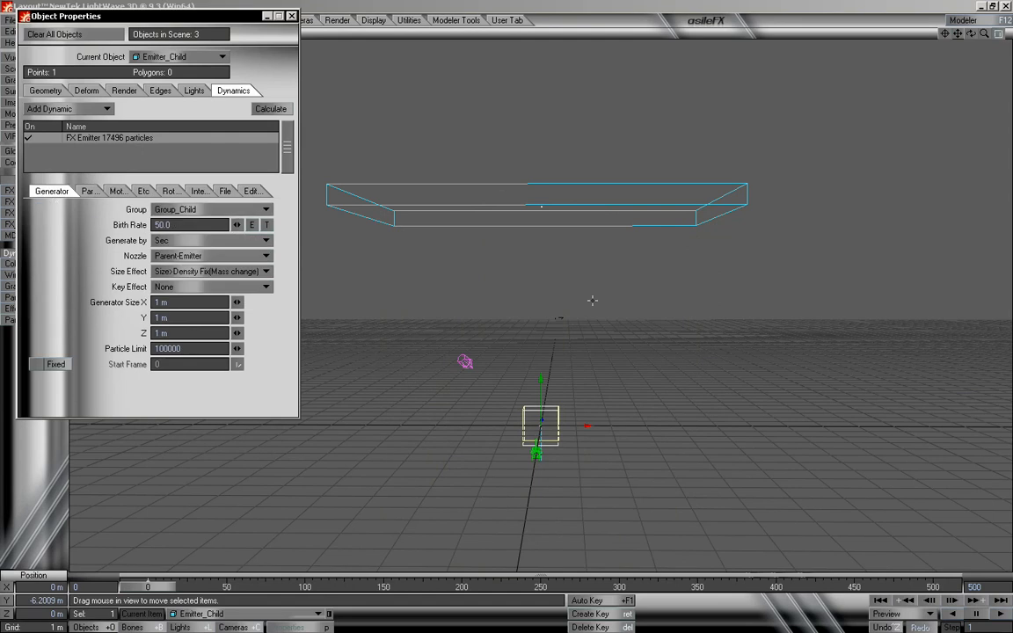
left_click_drag(532, 270, 448, 287, "alt")
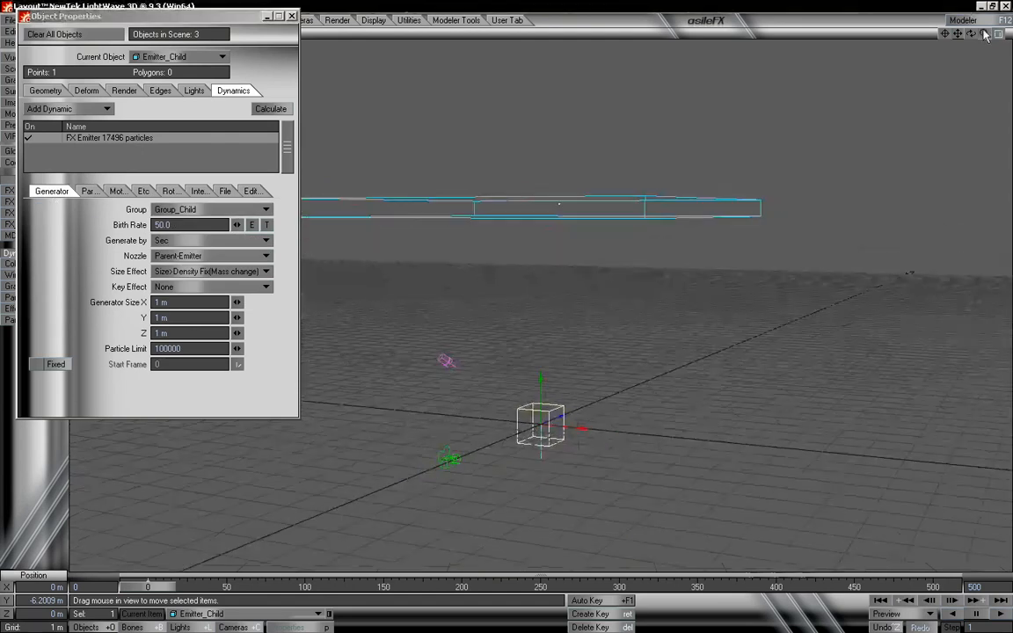
left_click_drag(985, 33, 922, 72)
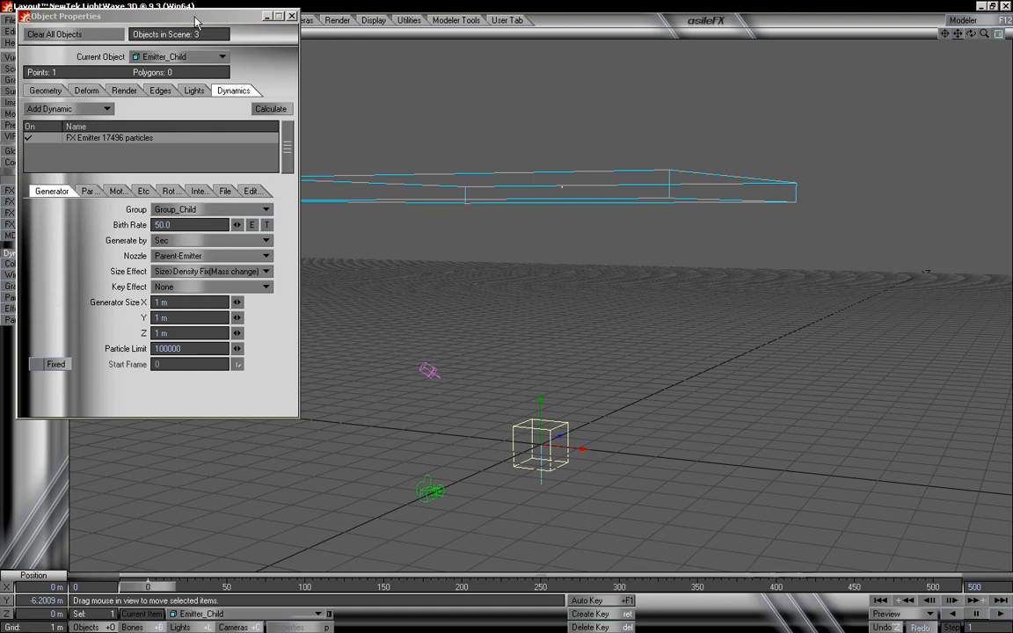
left_click_drag(196, 22, 248, 50)
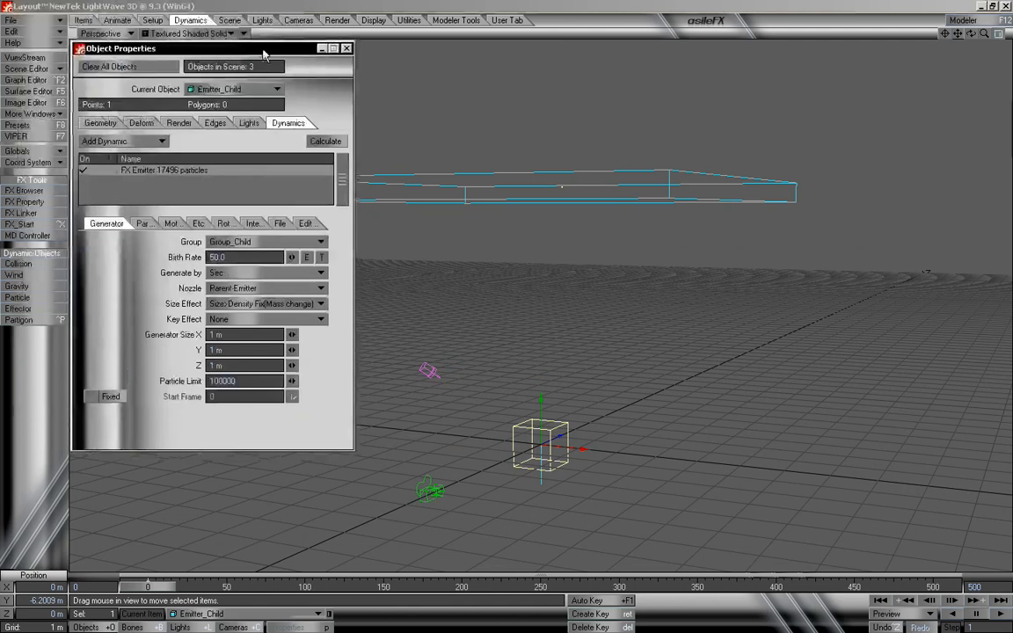
left_click(345, 47)
mouse_move(151, 588)
left_mouse_down()
mouse_move(928, 587)
mouse_move(147, 586)
left_mouse_up()
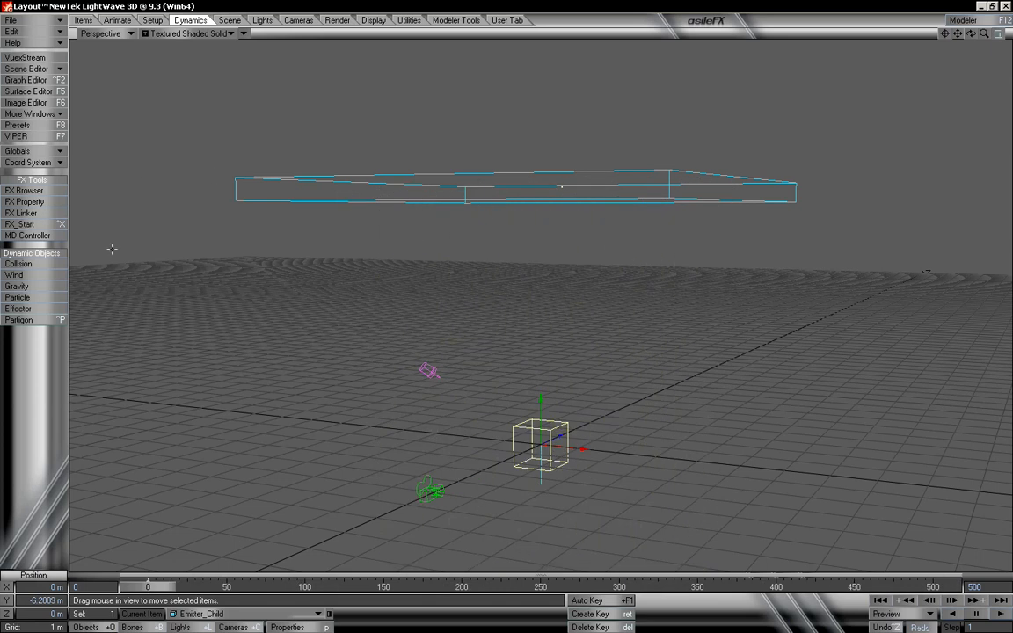
Add a wind effector named wind_Child, assign it to Group_Child and close its settings
left_click(14, 275)
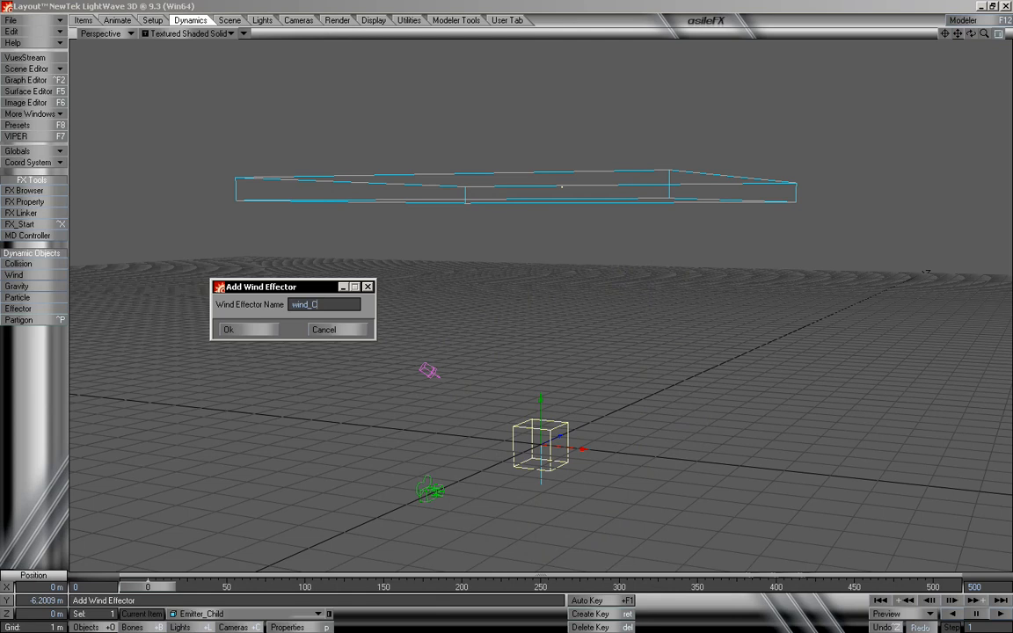
left_click(253, 330)
left_click(268, 87)
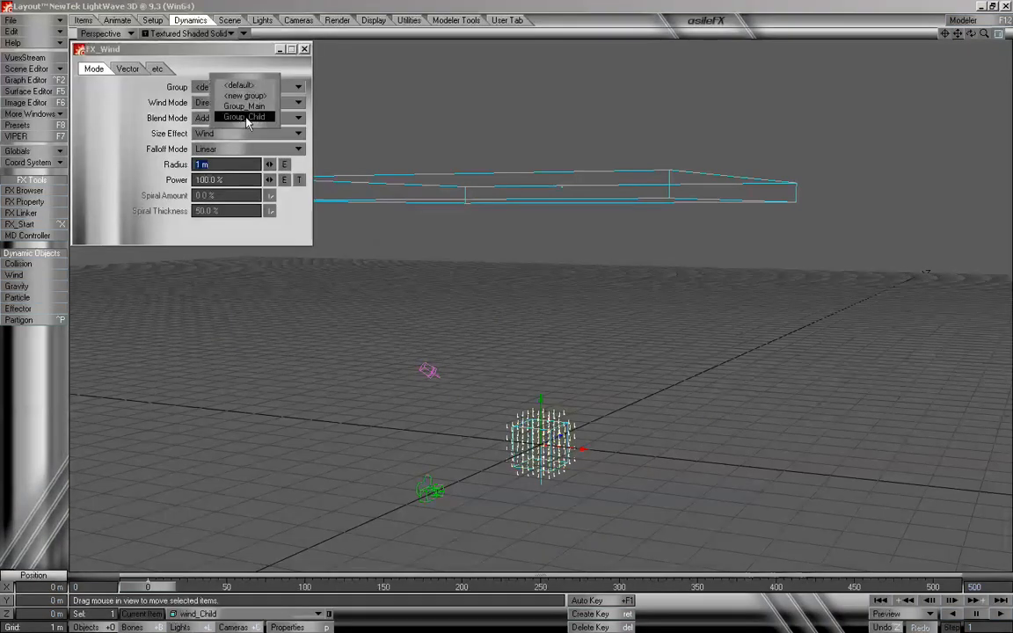
left_click(246, 117)
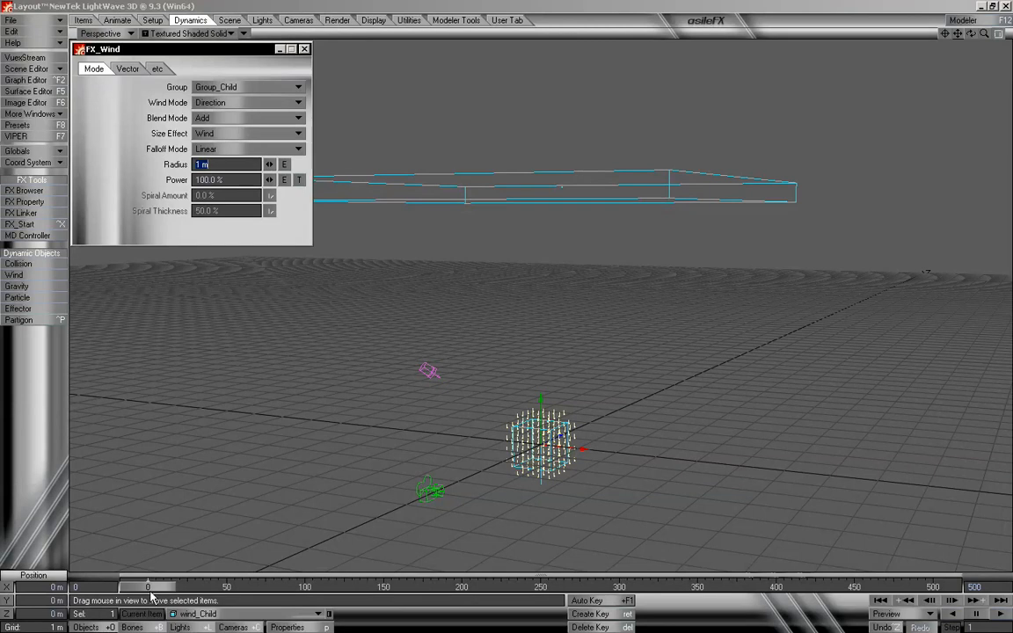
left_click(304, 50)
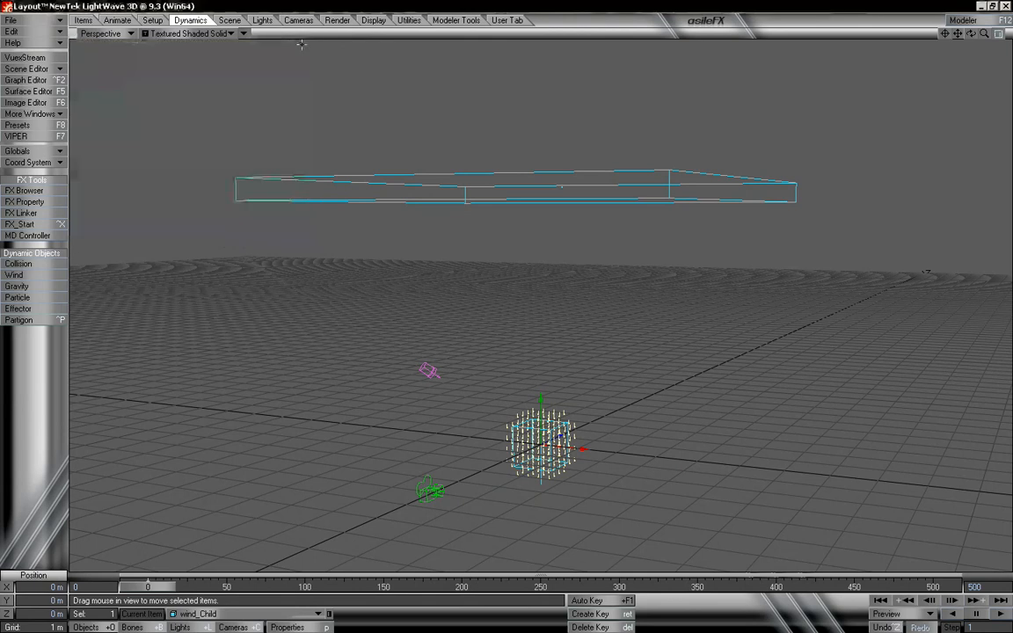
Open the FX Wind properties of wind_Child, review its mode and vector settings, and scrub the timeline
key("p")
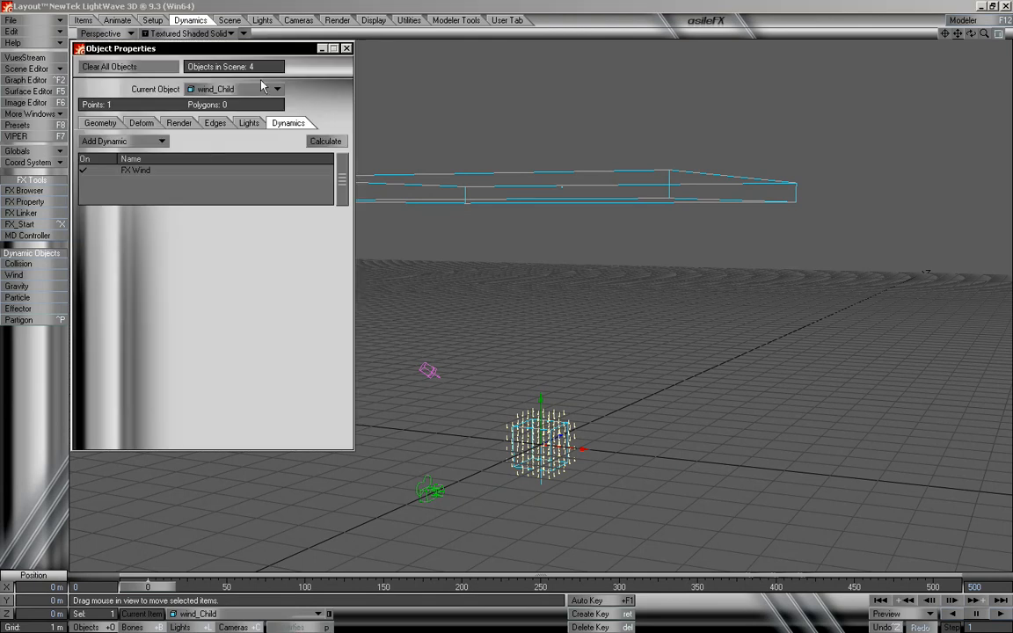
left_click(137, 170)
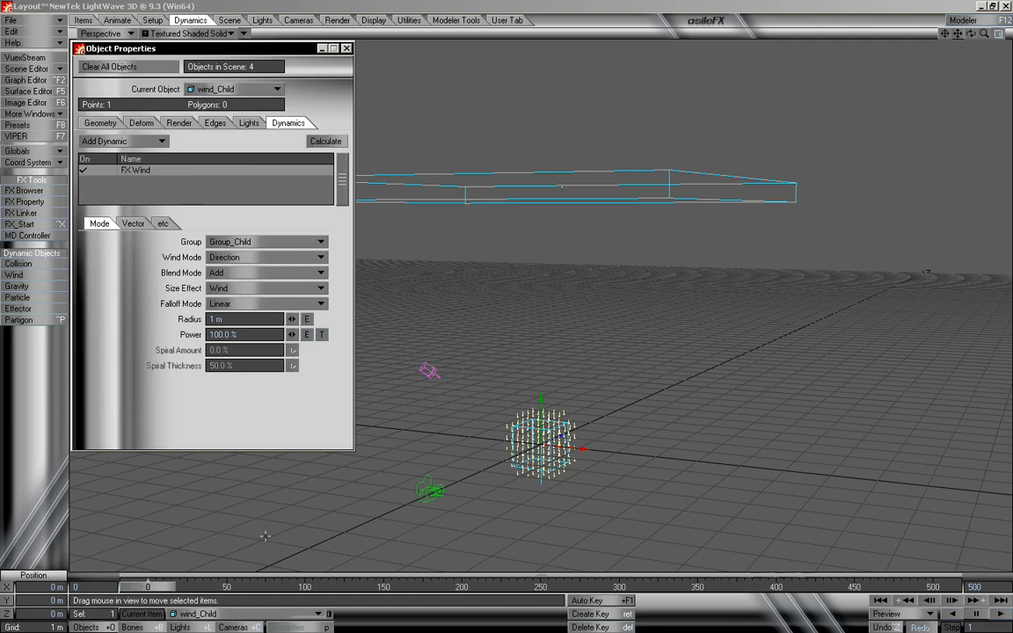
mouse_move(148, 587)
left_mouse_down()
mouse_move(301, 586)
mouse_move(148, 586)
left_mouse_up()
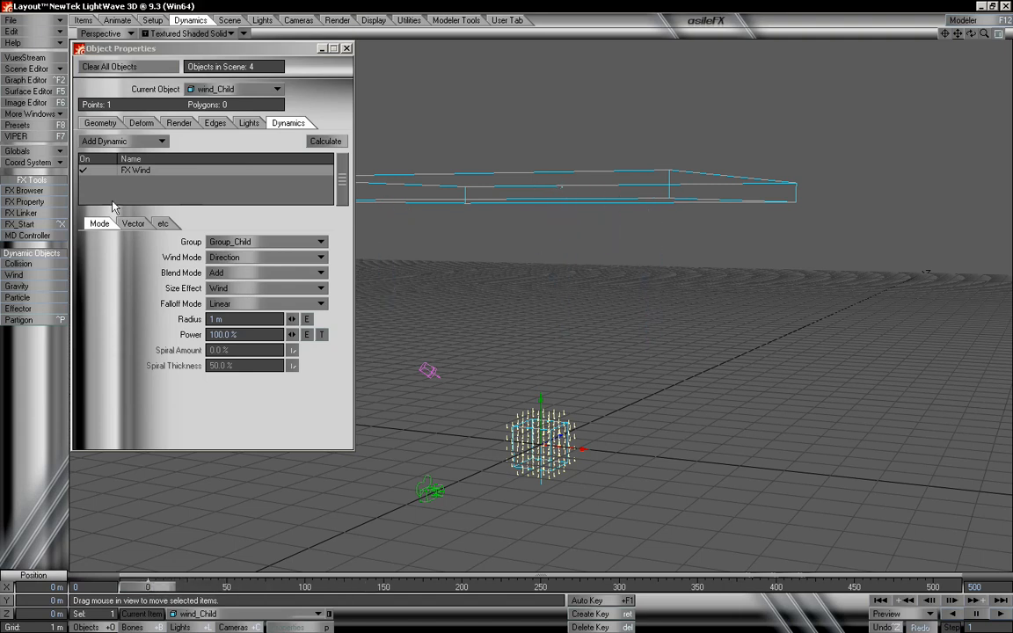
left_click(133, 224)
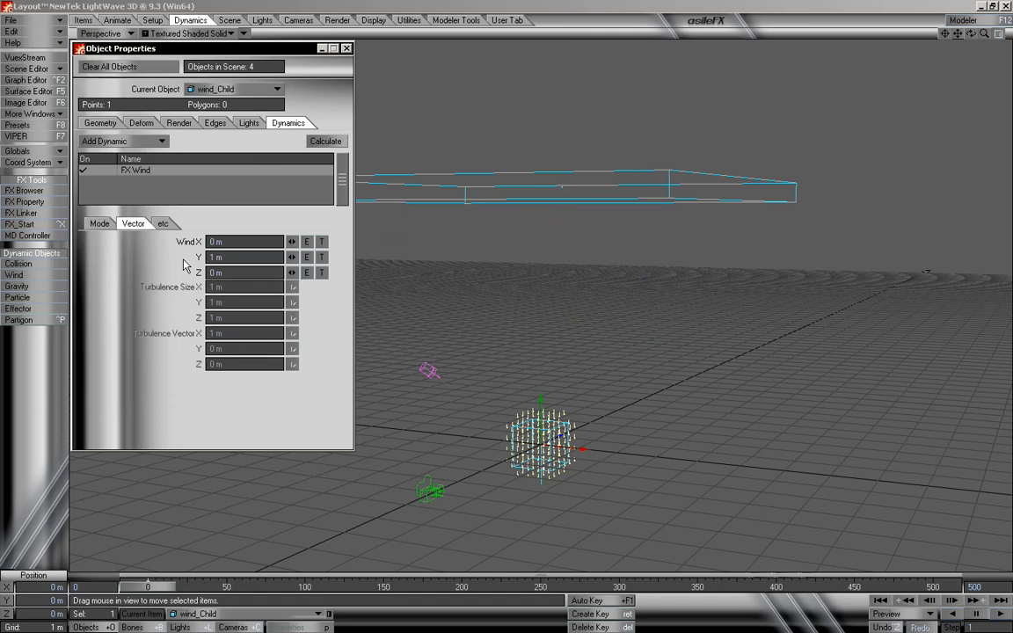
left_click(102, 225)
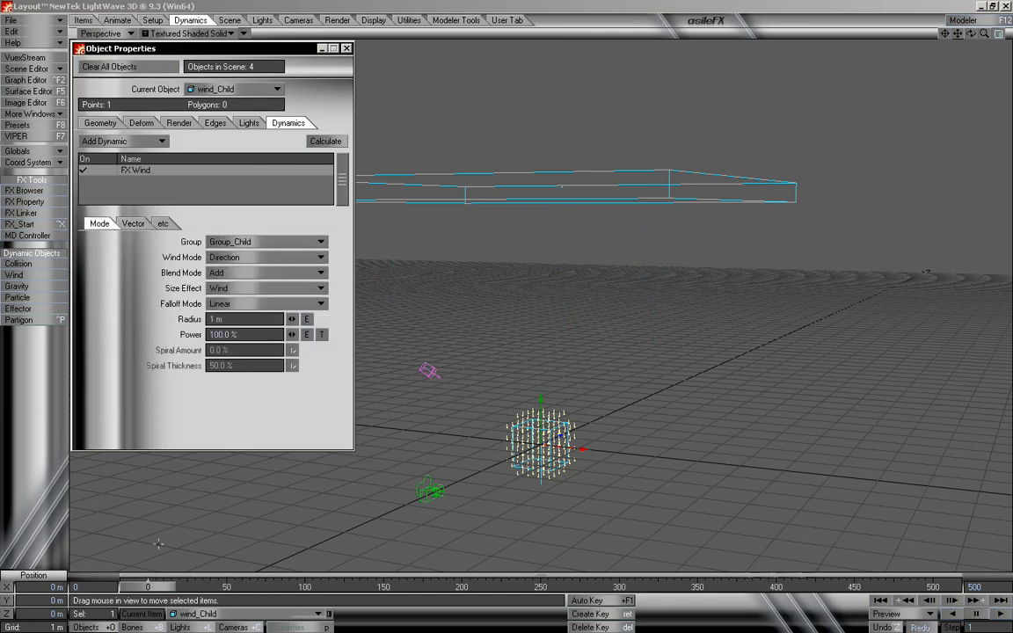
mouse_move(157, 587)
left_mouse_down()
mouse_move(954, 588)
mouse_move(150, 587)
left_mouse_up()
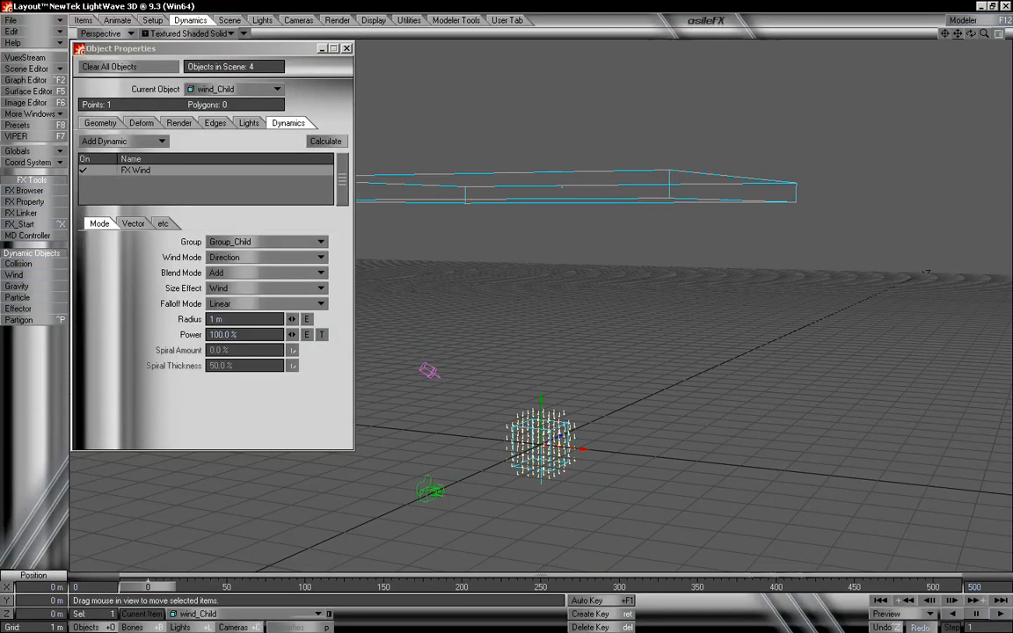
Calculate the scene's dynamics, abort partway through and return the timeline to frame 0
left_click(324, 142)
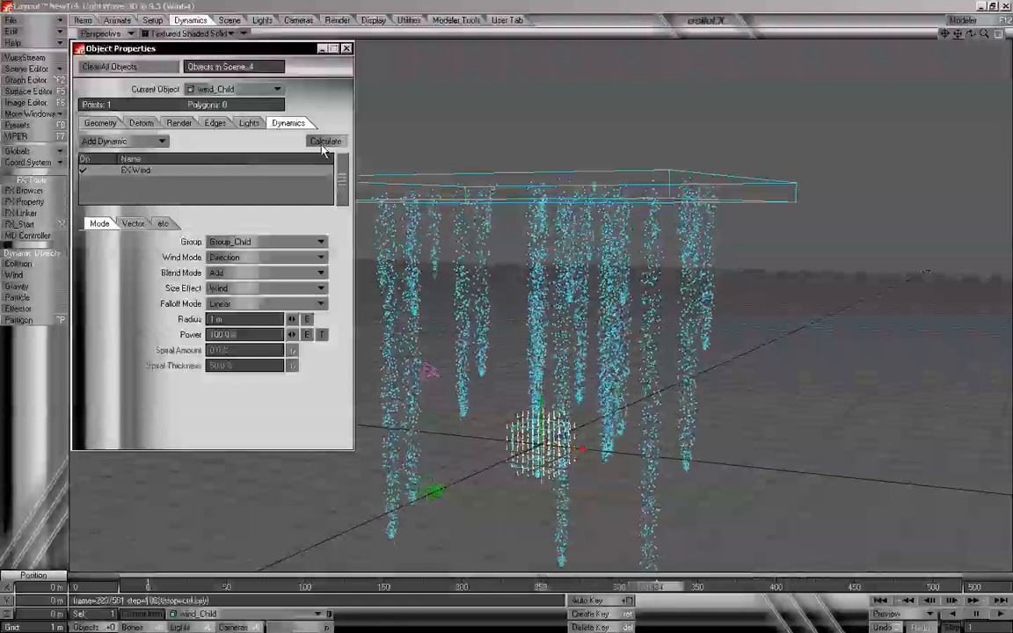
key("Escape")
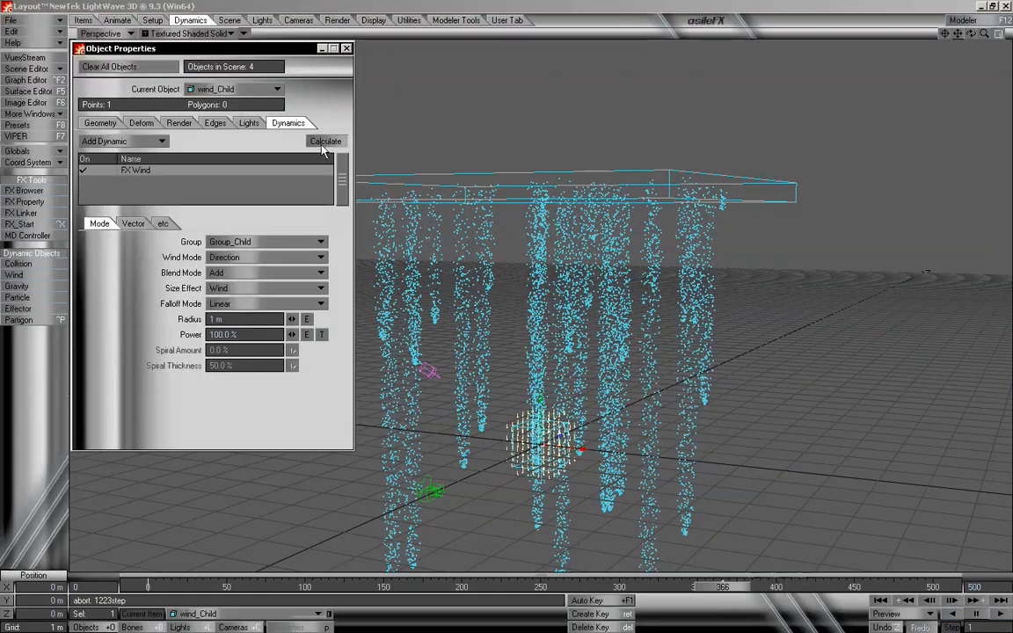
left_click_drag(728, 595, 140, 588)
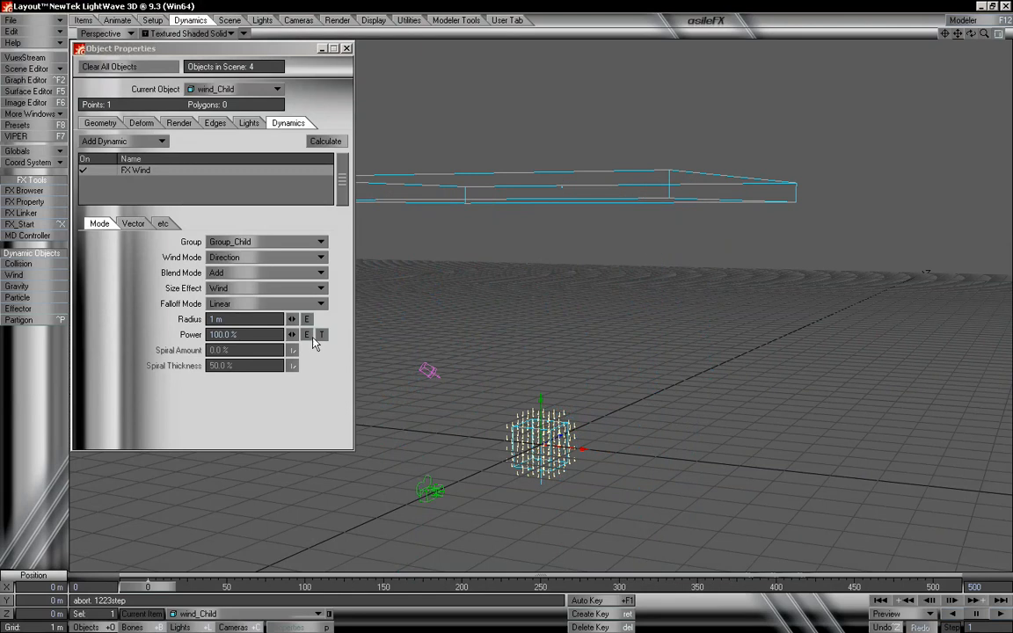
Set the wind's radius to 10 m and scrub the timeline to preview its effect on the child particles
left_click(235, 320)
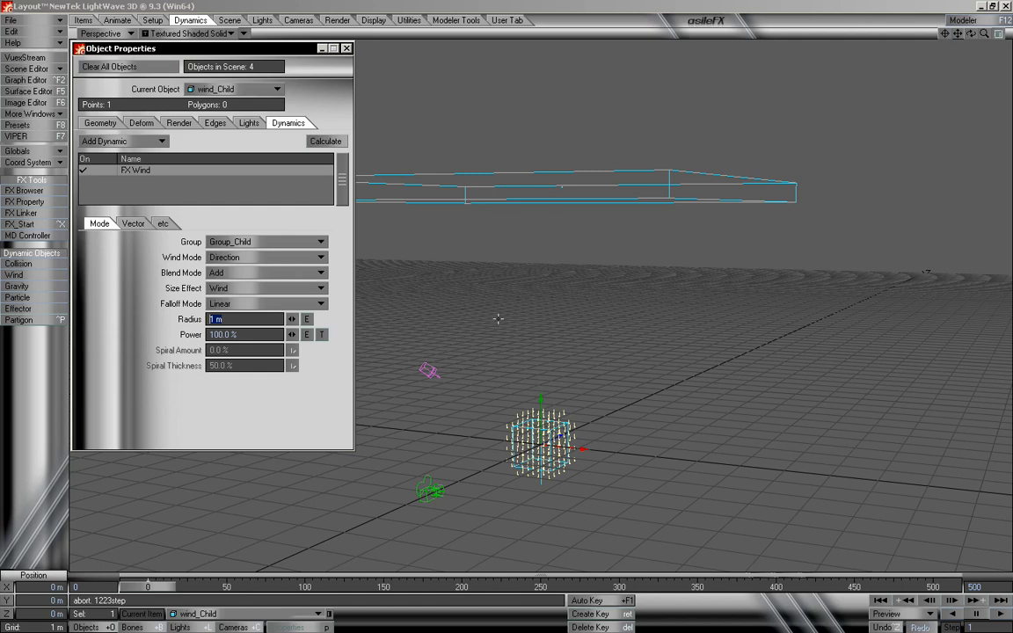
key("Tab")
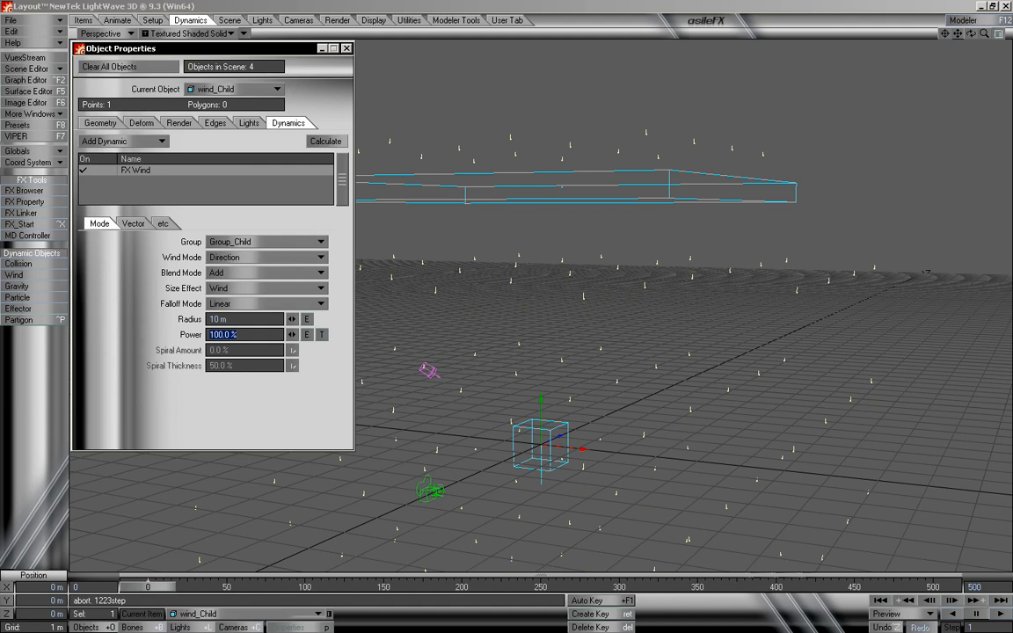
key("Return")
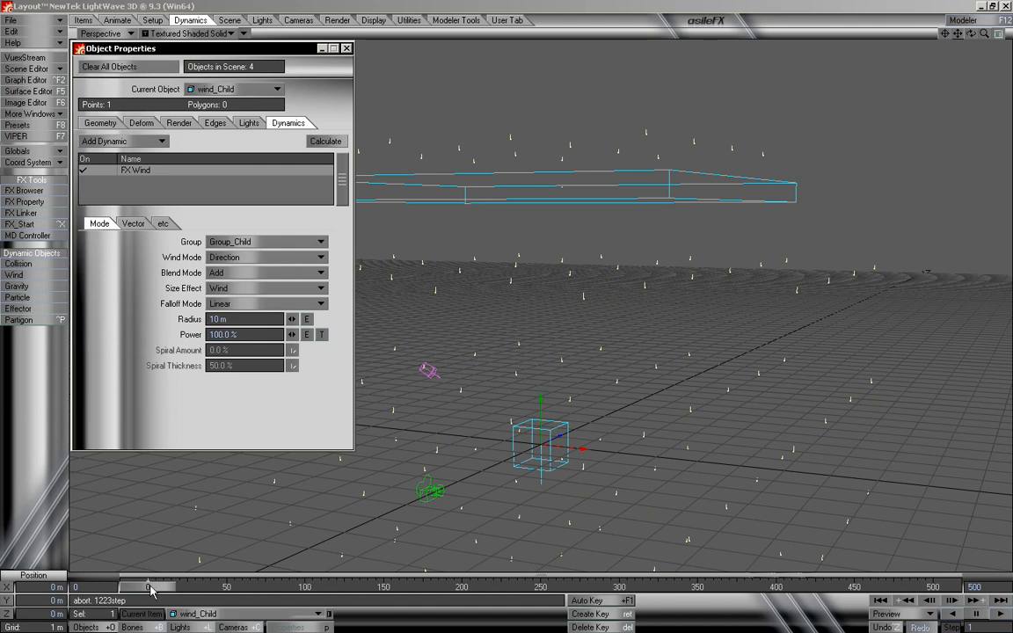
left_click_drag(150, 587, 842, 587)
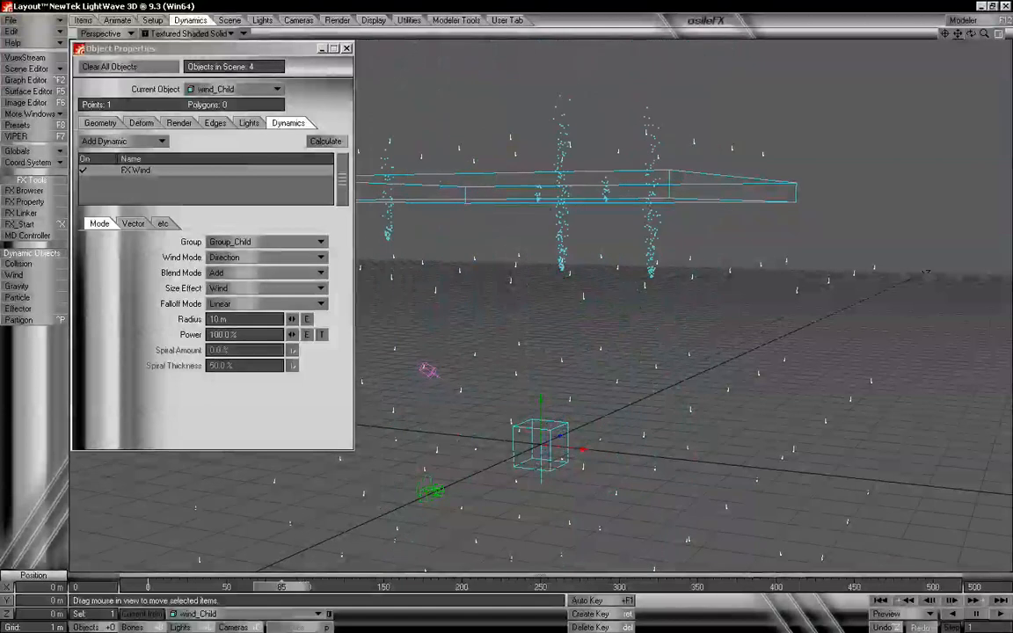
left_click_drag(254, 587, 148, 587)
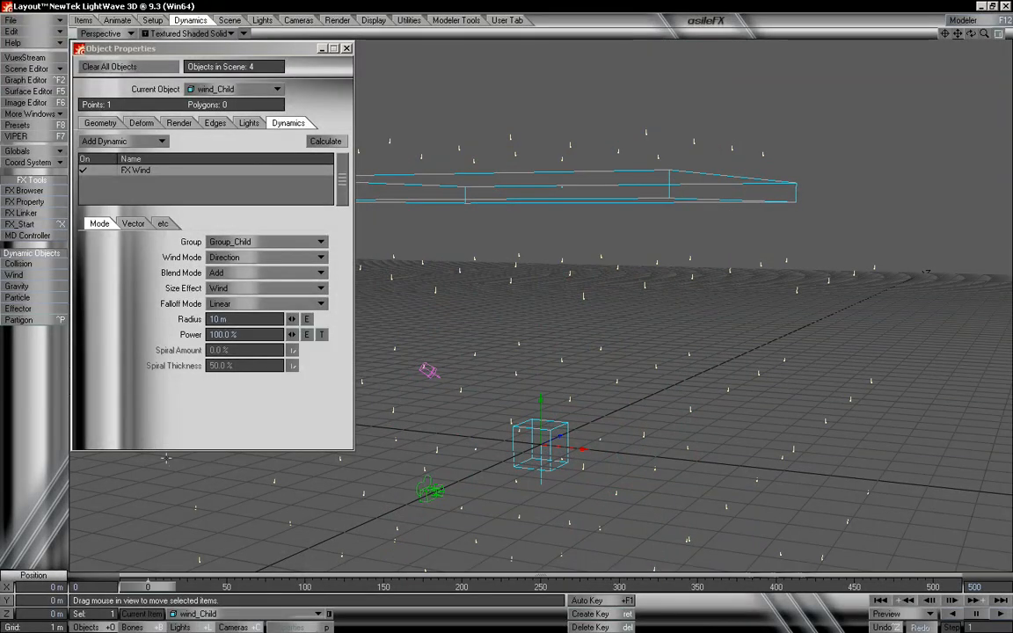
Set the wind's radius to 15 m and its Y vector to -1 m, scrubbing the timeline to preview each change
left_click(240, 318)
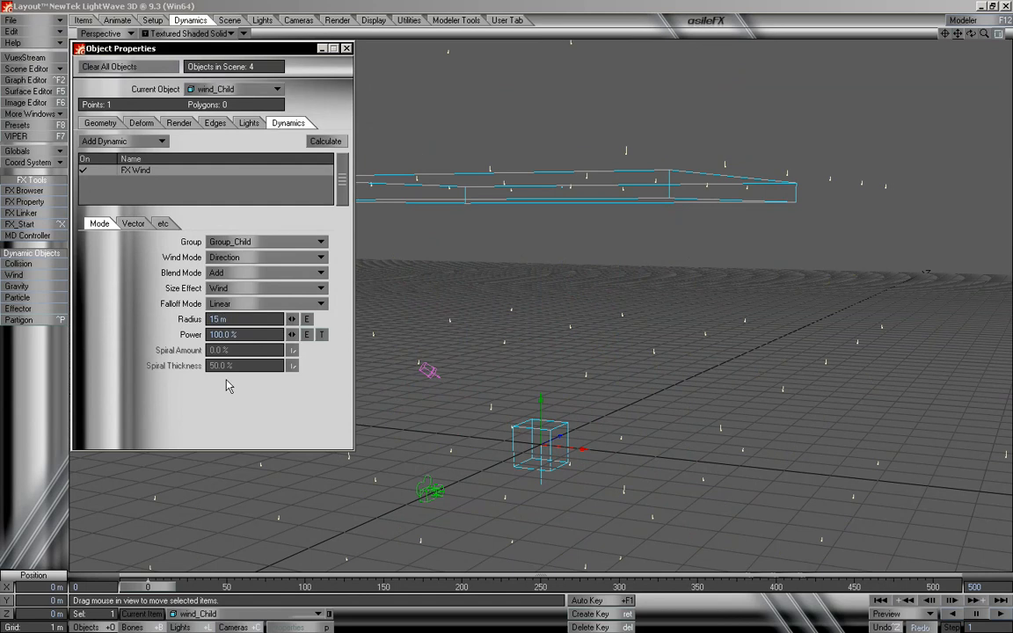
left_click_drag(172, 586, 147, 588)
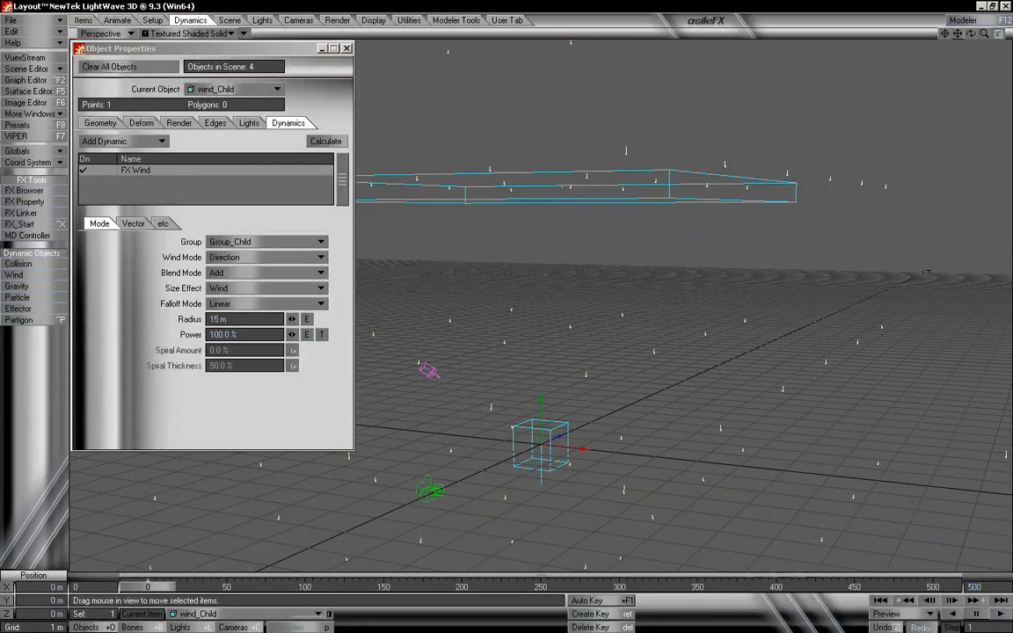
left_click(141, 225)
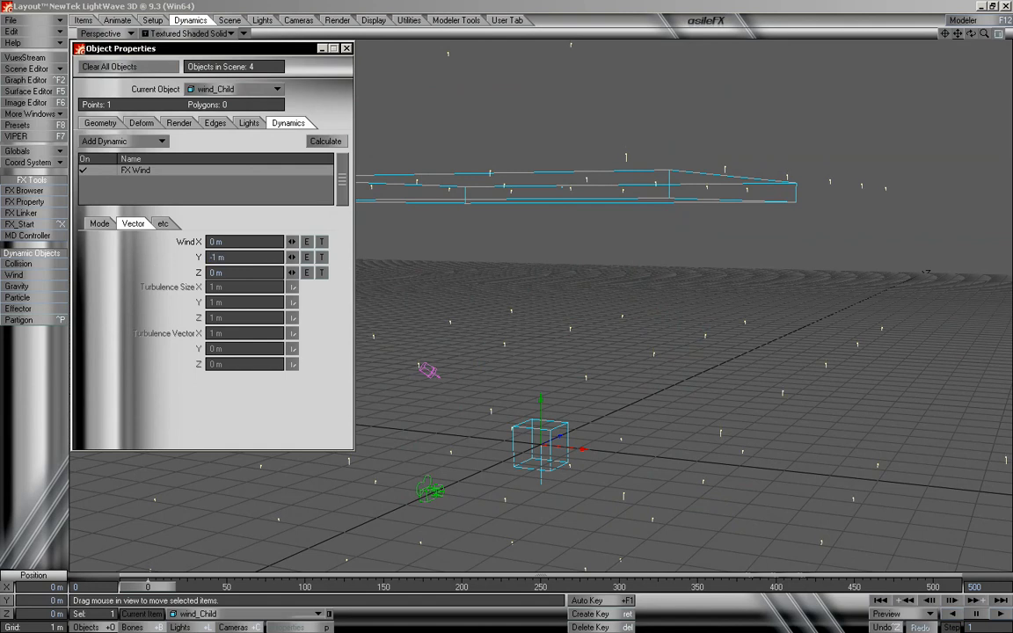
left_click_drag(167, 588, 132, 587)
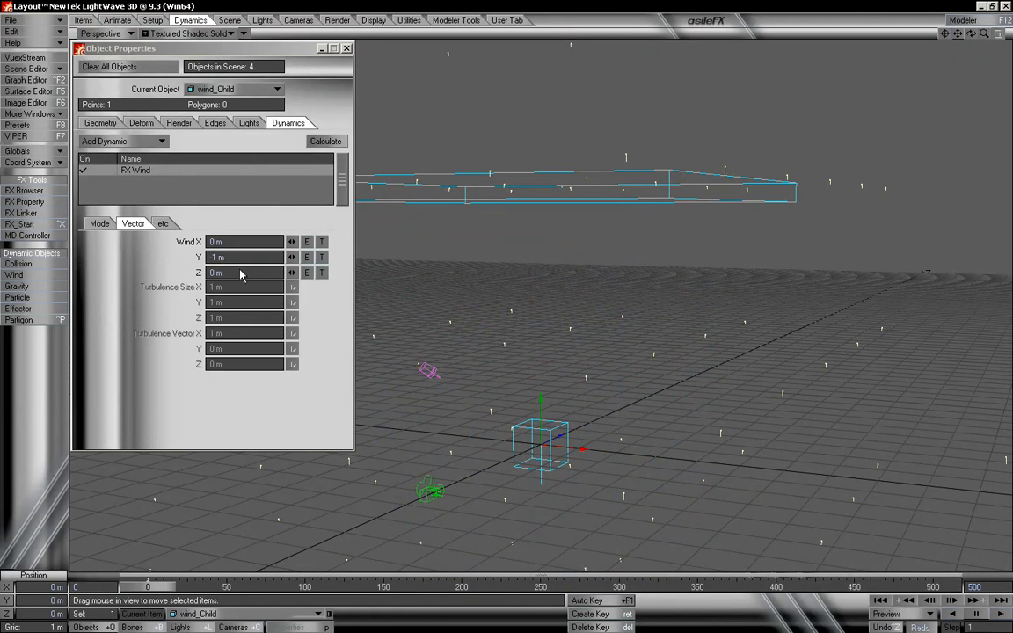
Change the wind mode of wind_Child to Explosion and scrub the timeline to preview it
left_click(99, 223)
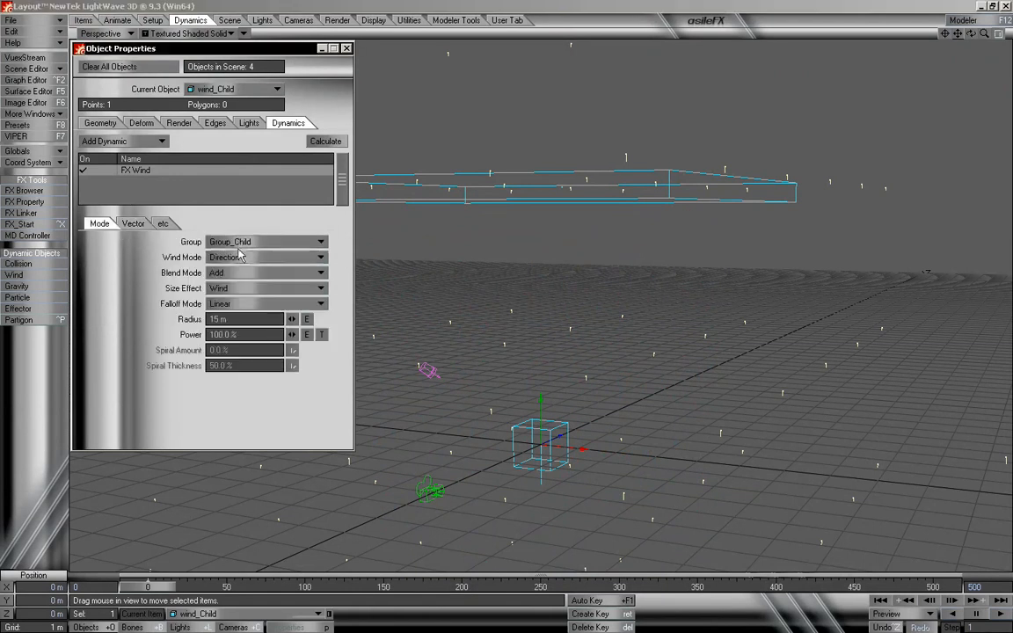
left_click(261, 258)
left_click(255, 272)
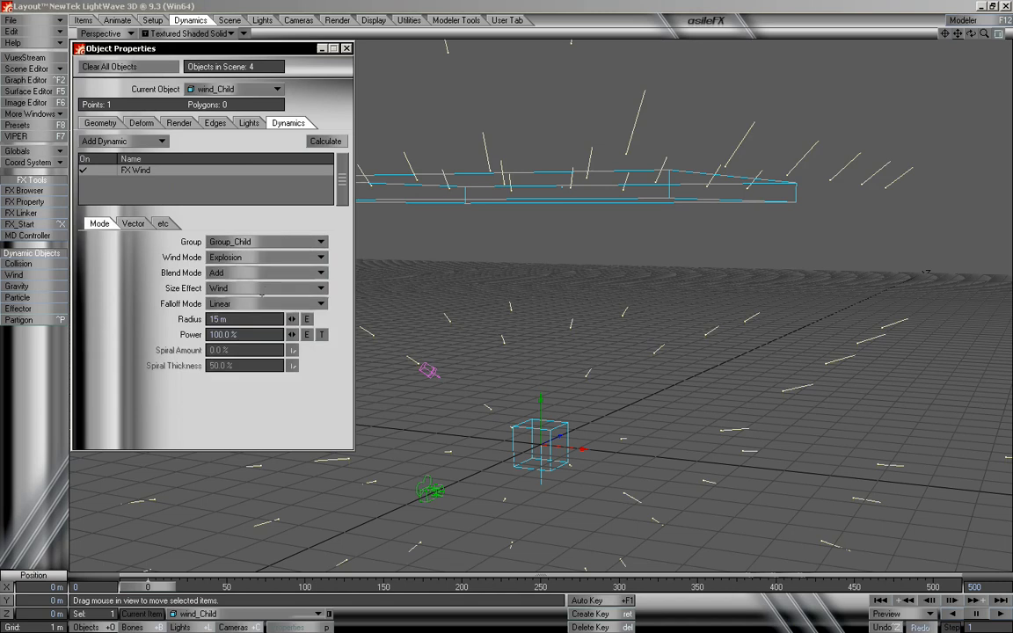
mouse_move(150, 587)
left_mouse_down()
mouse_move(919, 588)
mouse_move(134, 587)
mouse_move(145, 587)
left_mouse_up()
Try the Rotation(y) and Cylinder-Explosion wind modes on wind_Child, scrubbing the timeline to preview each one
left_click(233, 257)
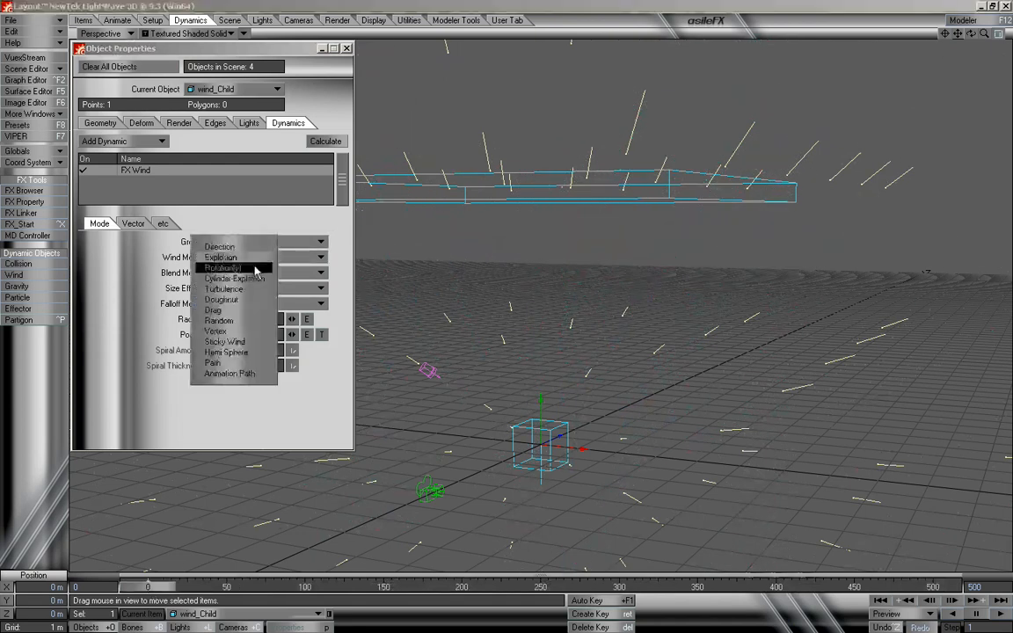
left_click(259, 330)
left_click_drag(167, 585, 136, 586)
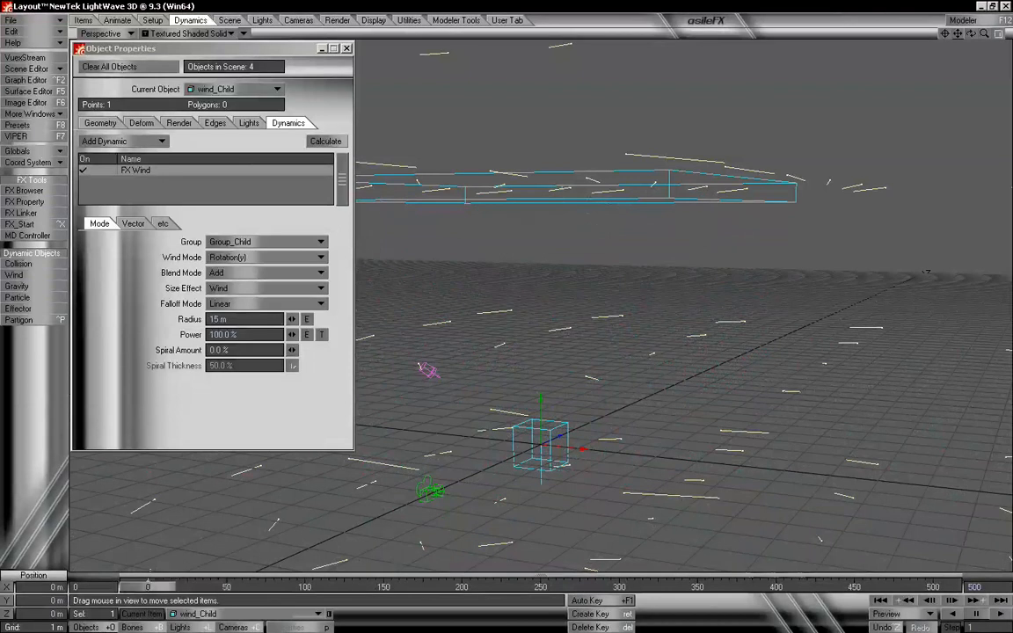
left_click(243, 257)
left_click(264, 267)
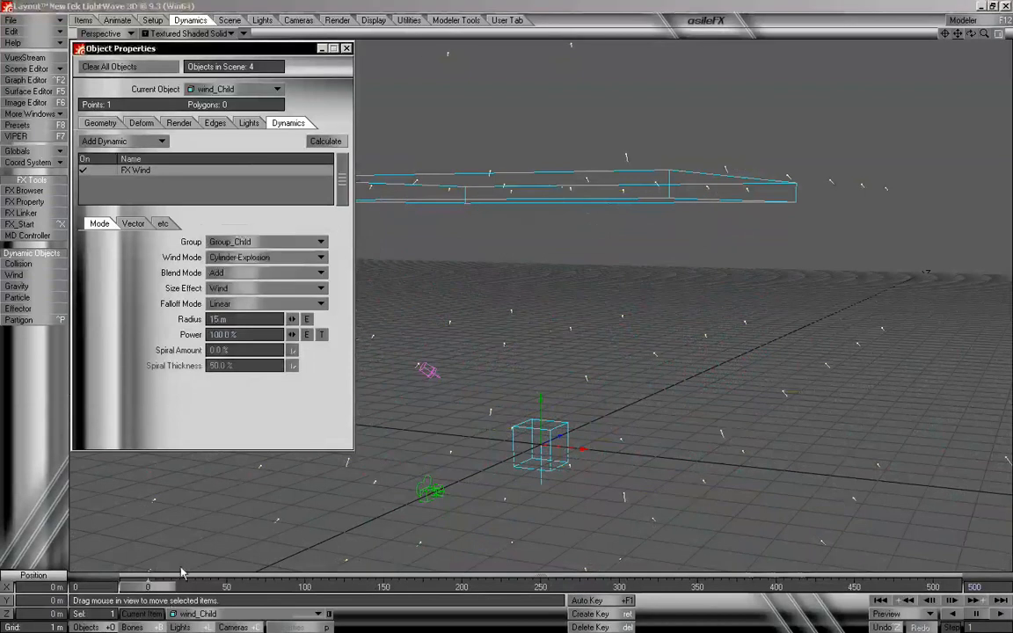
mouse_move(151, 587)
left_mouse_down()
mouse_move(749, 587)
mouse_move(163, 589)
left_mouse_up()
Try the Doughnut and Turbulence wind modes on wind_Child and compare their effects on the child particles
left_click(265, 258)
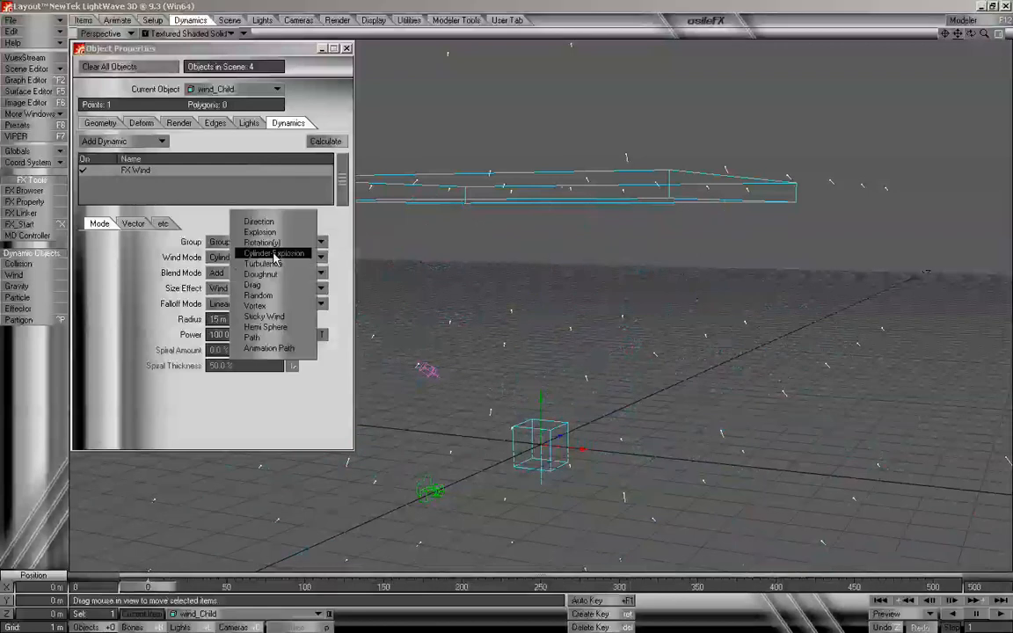
left_click(264, 276)
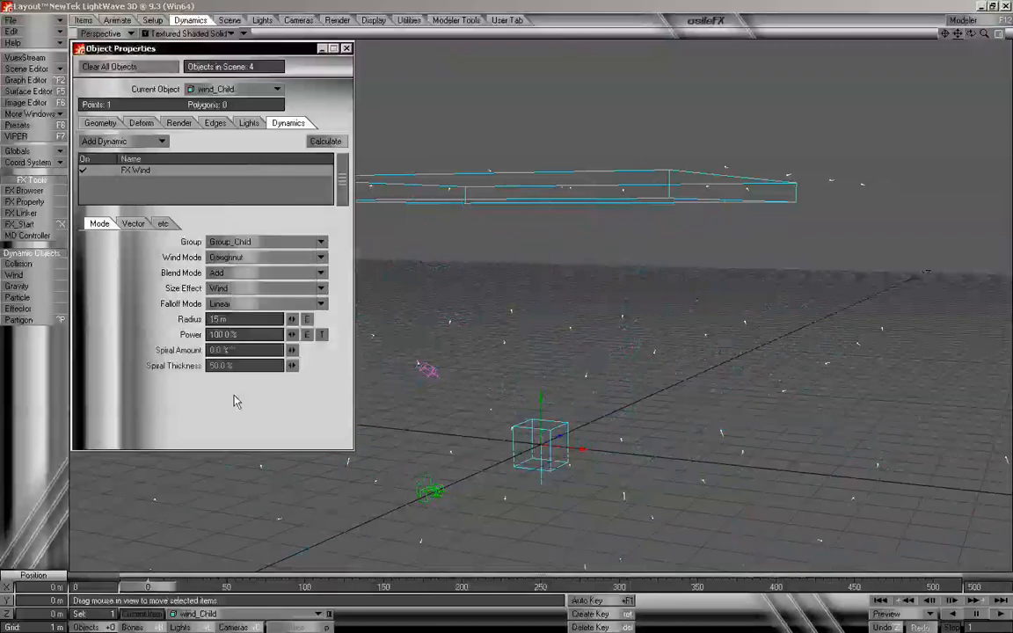
left_click(235, 257)
left_click(255, 283)
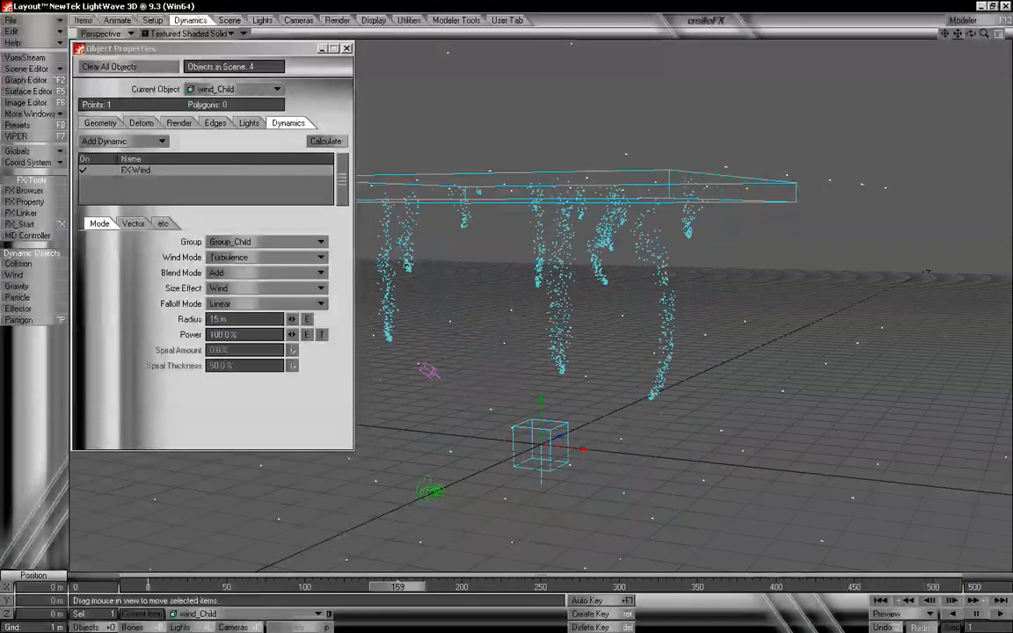
left_click(242, 258)
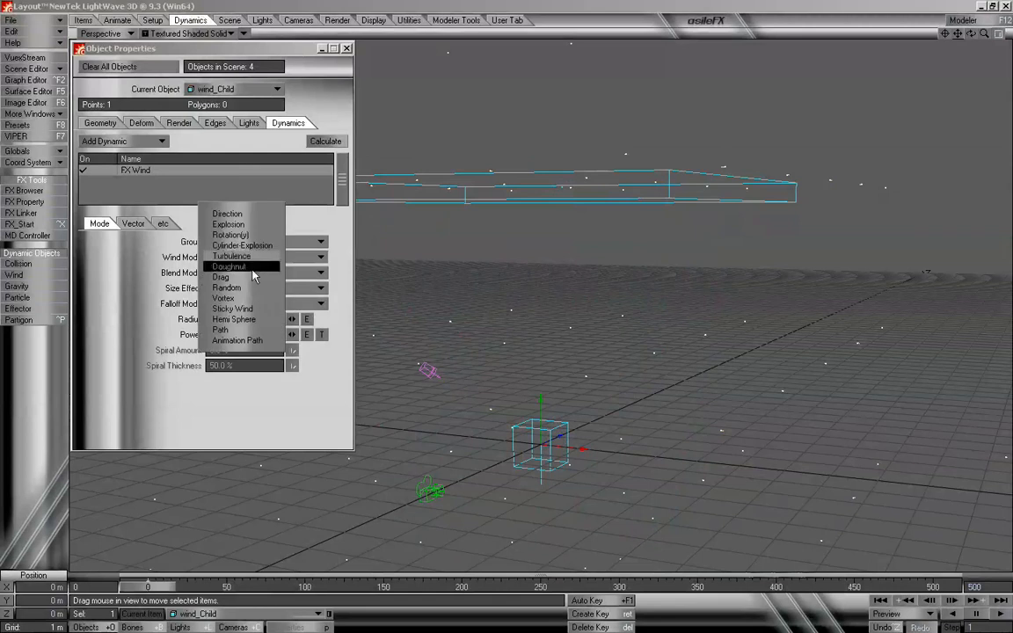
left_click(254, 267)
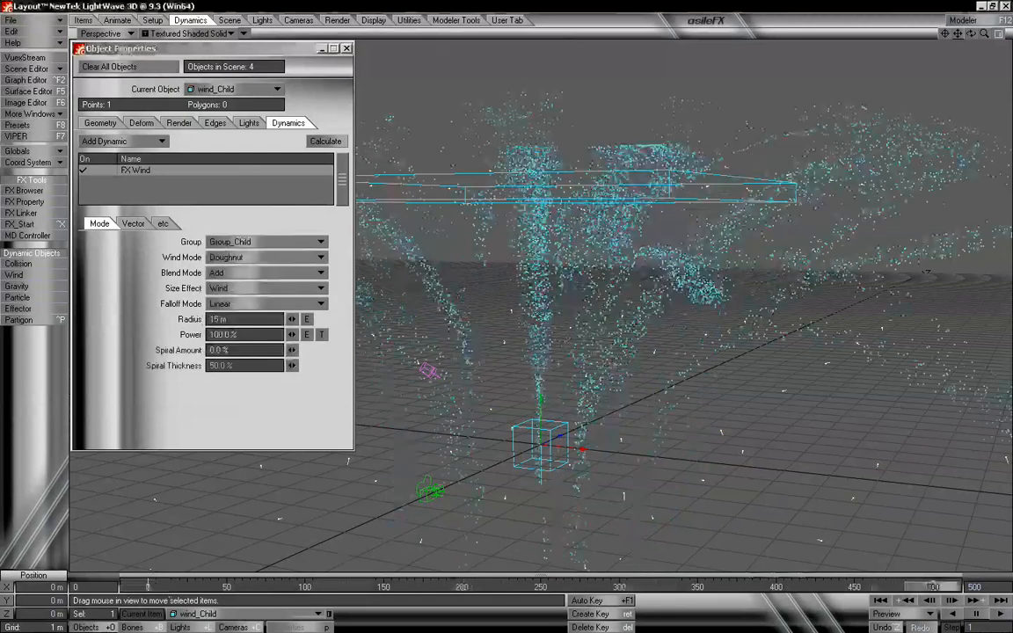
Change the wind mode of wind_Child to Vortex and scrub the timeline to preview it
left_click(264, 257)
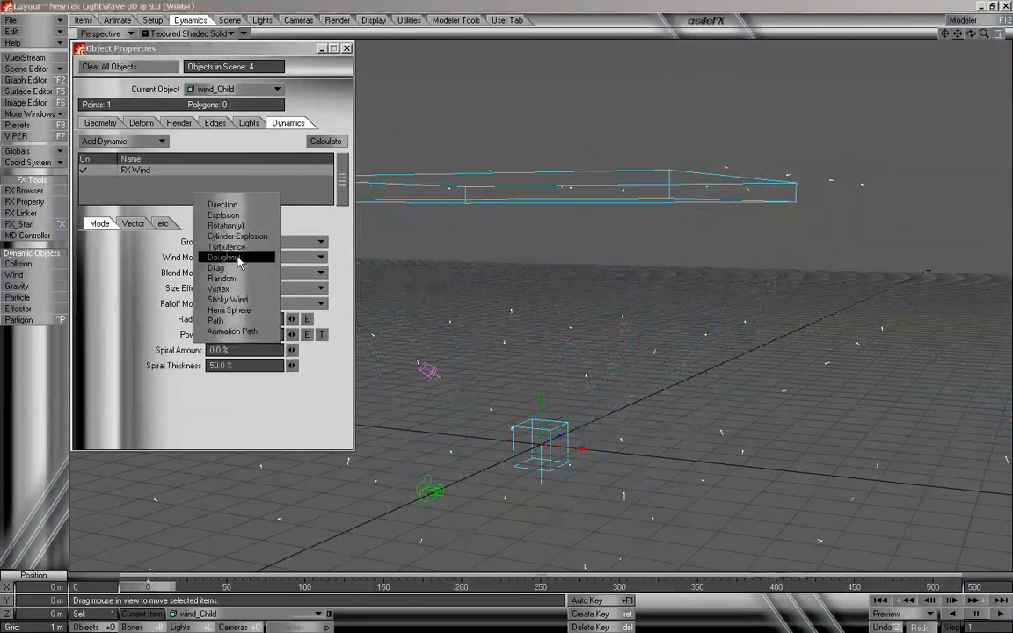
left_click(237, 267)
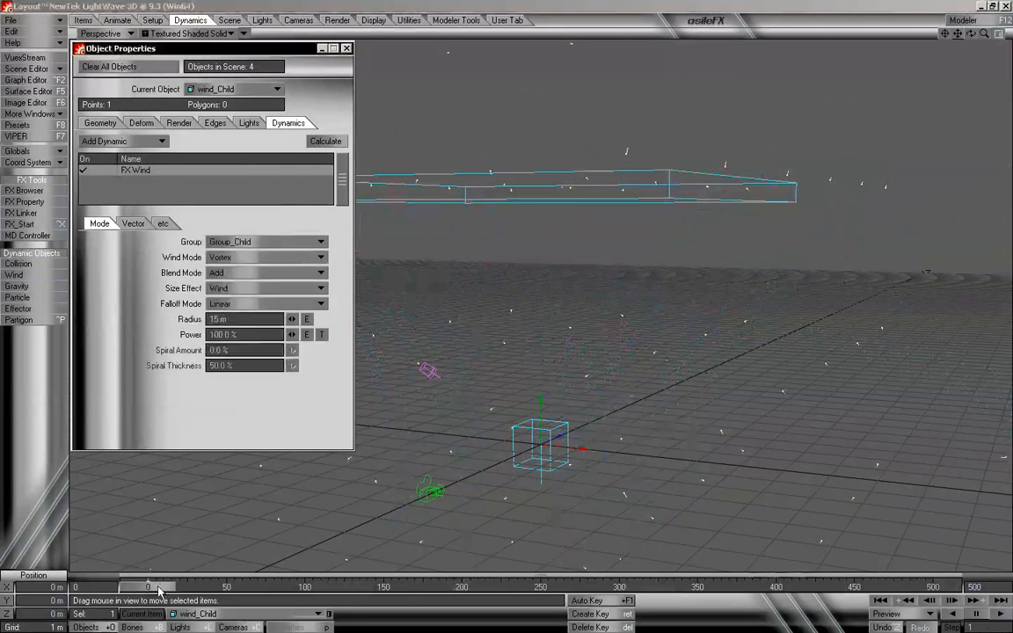
left_click_drag(157, 587, 216, 587)
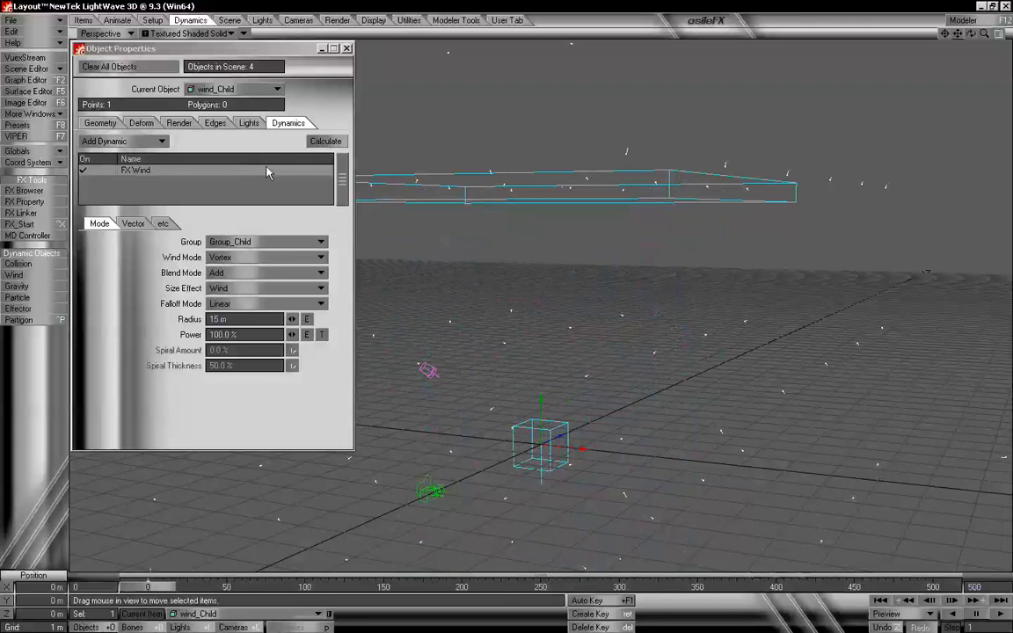
Calculate the dynamics with the Vortex wind and scrub the timeline to review the particle trails
left_click(329, 144)
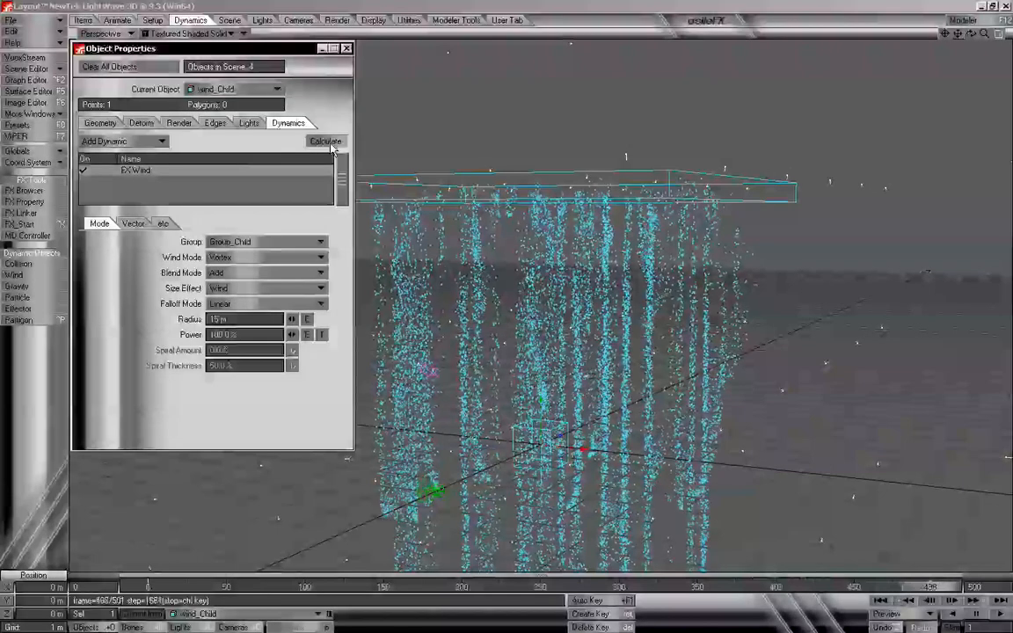
left_click(164, 588)
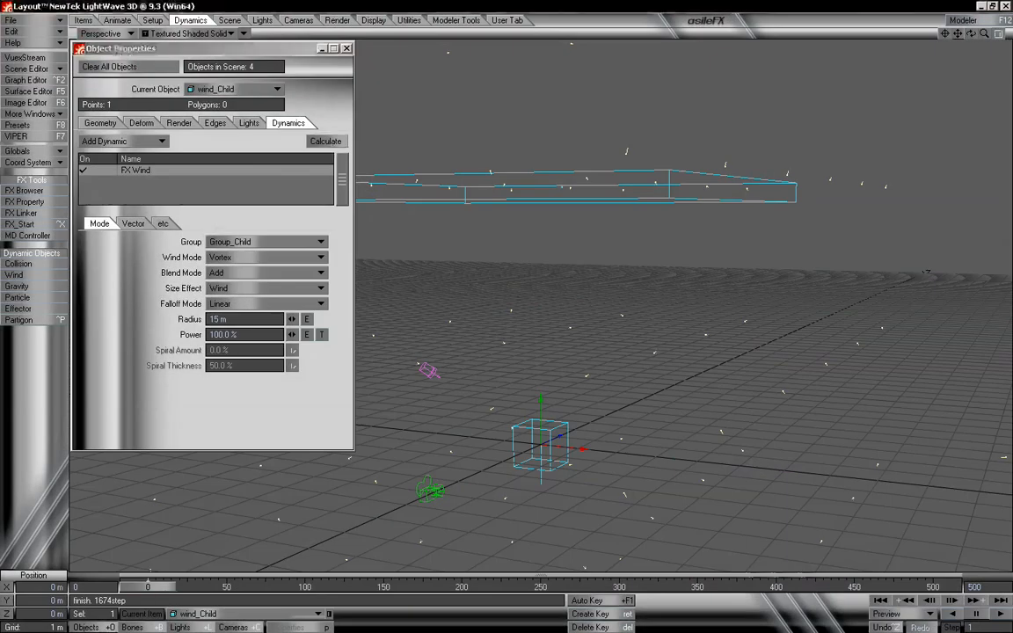
left_click_drag(252, 586, 294, 586)
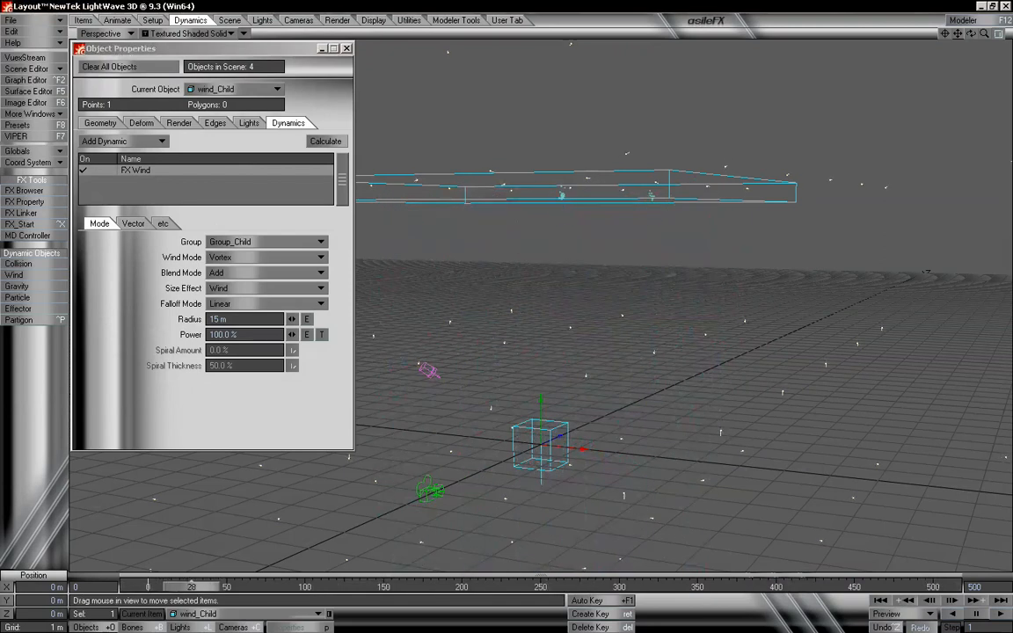
left_click_drag(457, 586, 377, 587)
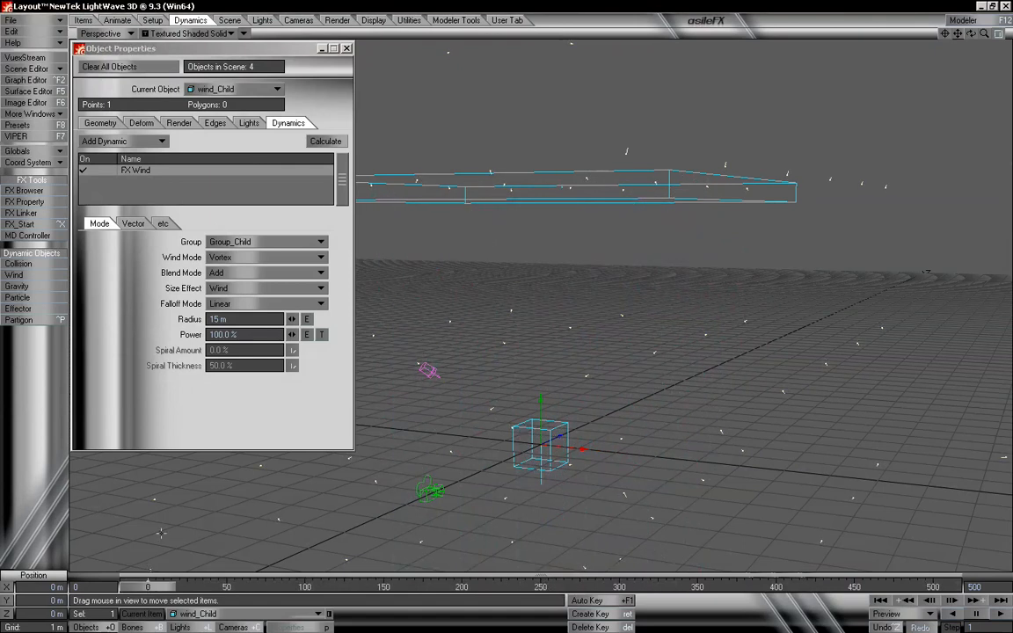
Set wind_Child to Turbulence mode and assign it to Group_Main, scrubbing the timeline to preview the change
left_click(247, 262)
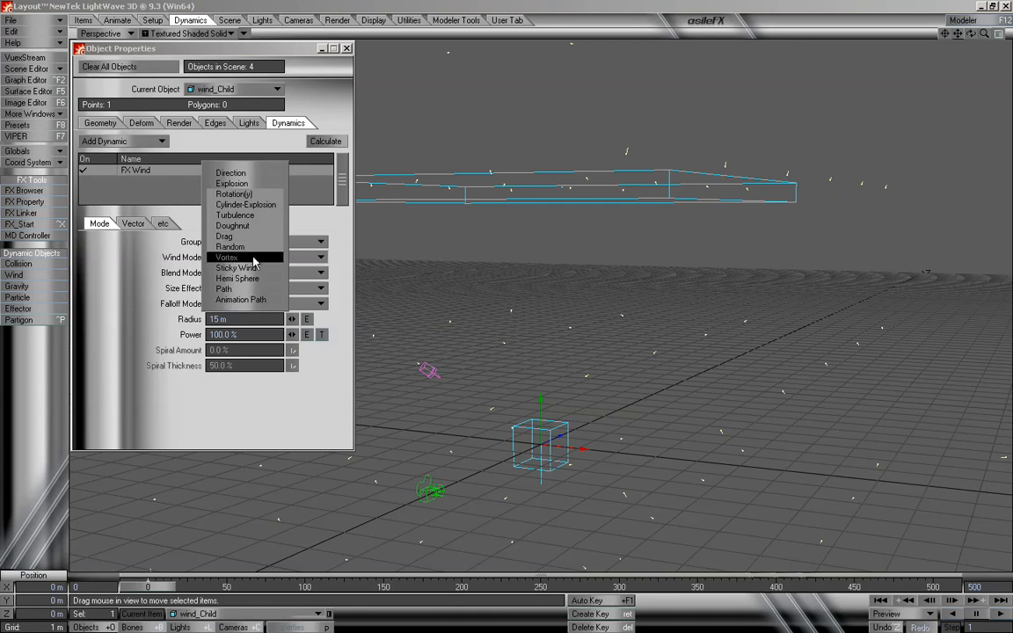
left_click(253, 216)
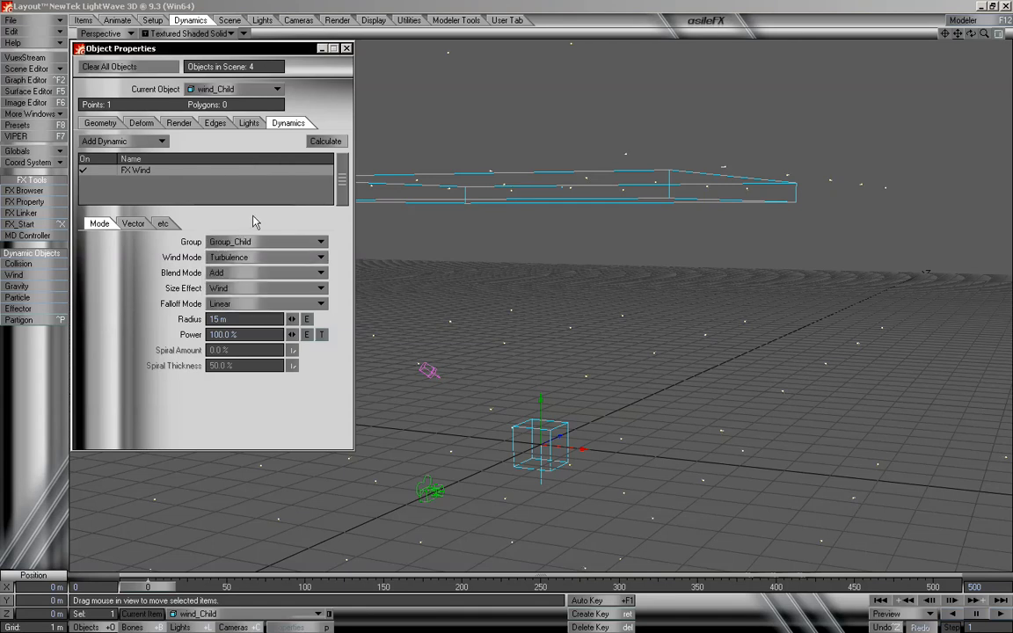
left_click(300, 250)
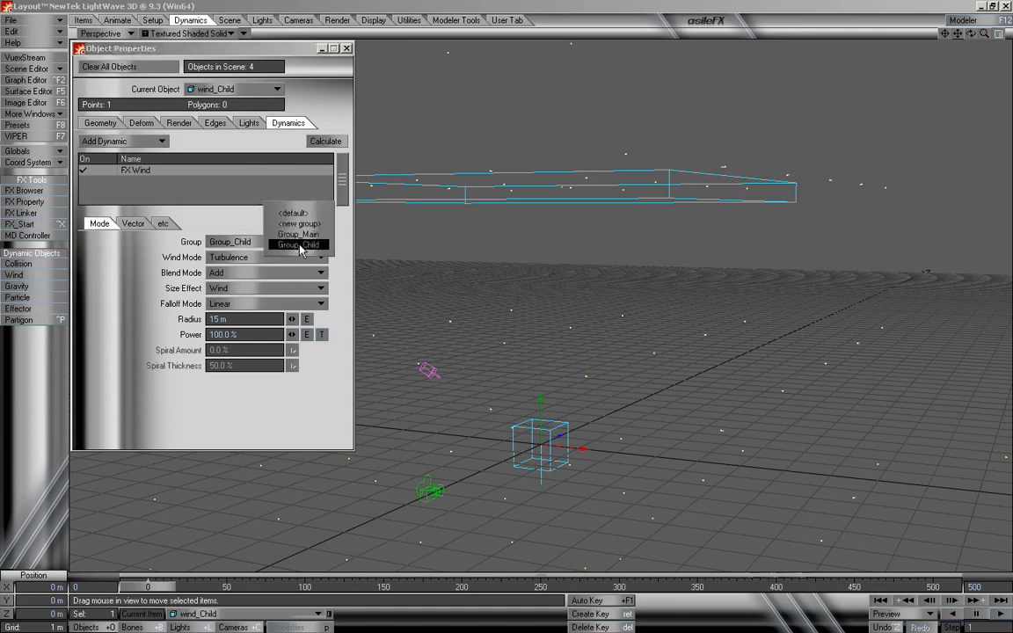
left_click(316, 234)
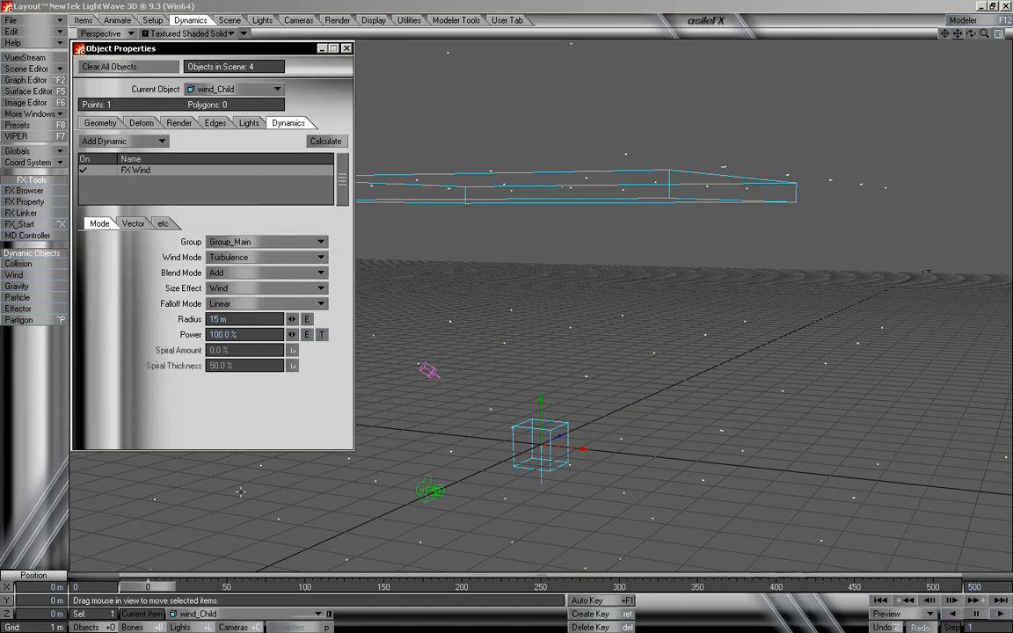
left_click_drag(148, 584, 150, 585)
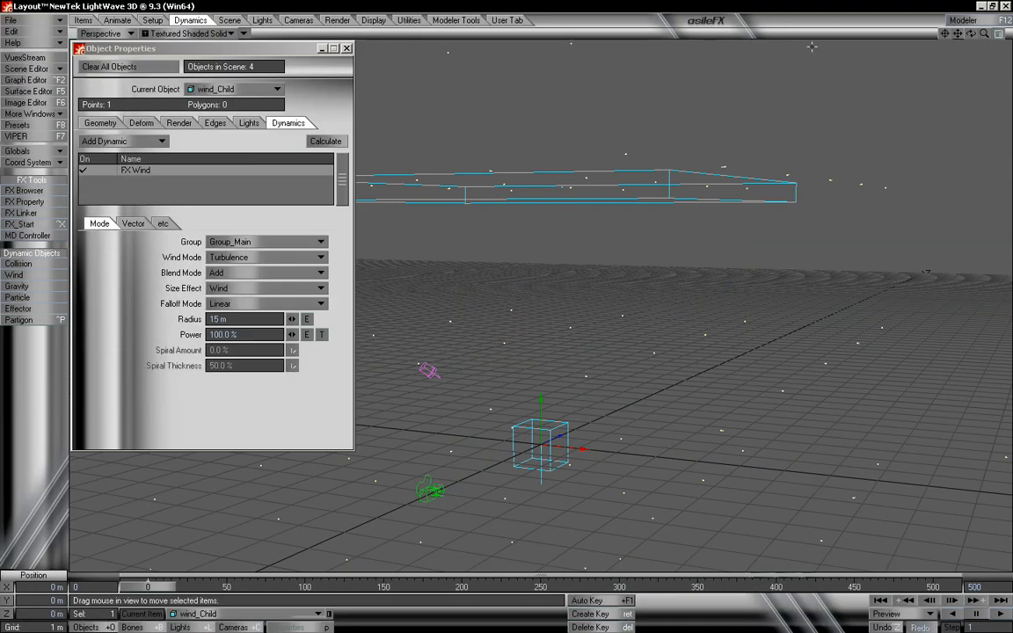
Calculate the dynamics with the Turbulence wind on Group_Main, play back the animation and return to frame 0
left_click_drag(970, 37, 988, 35)
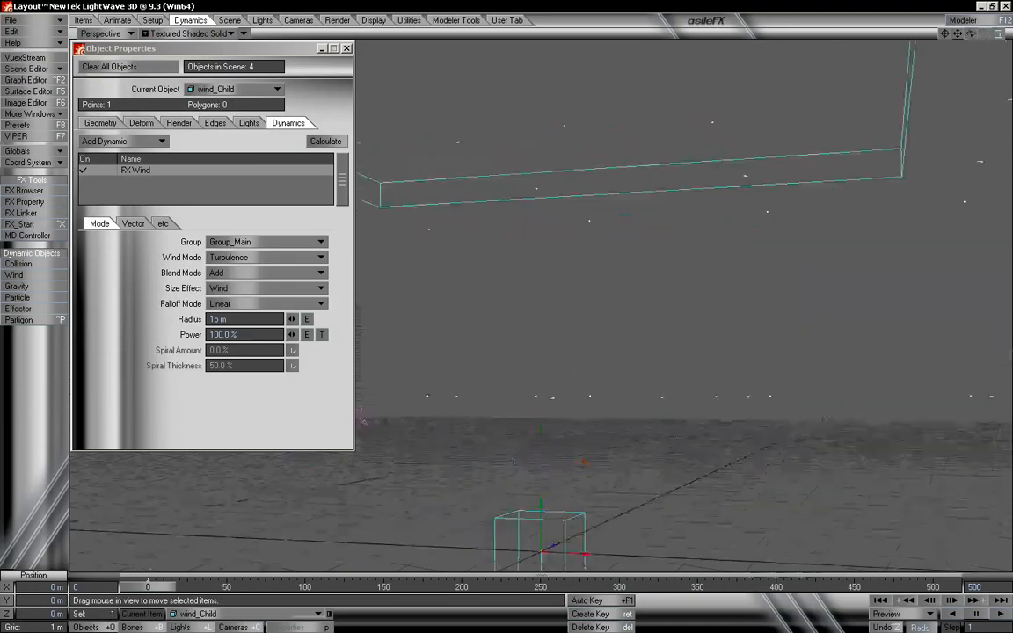
left_click(326, 143)
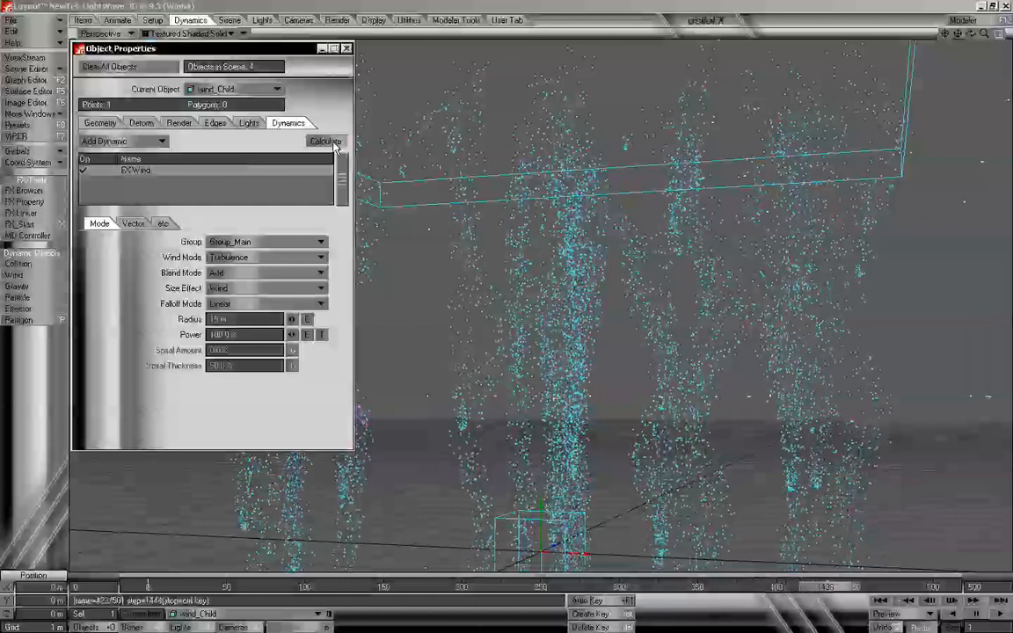
left_click(332, 143)
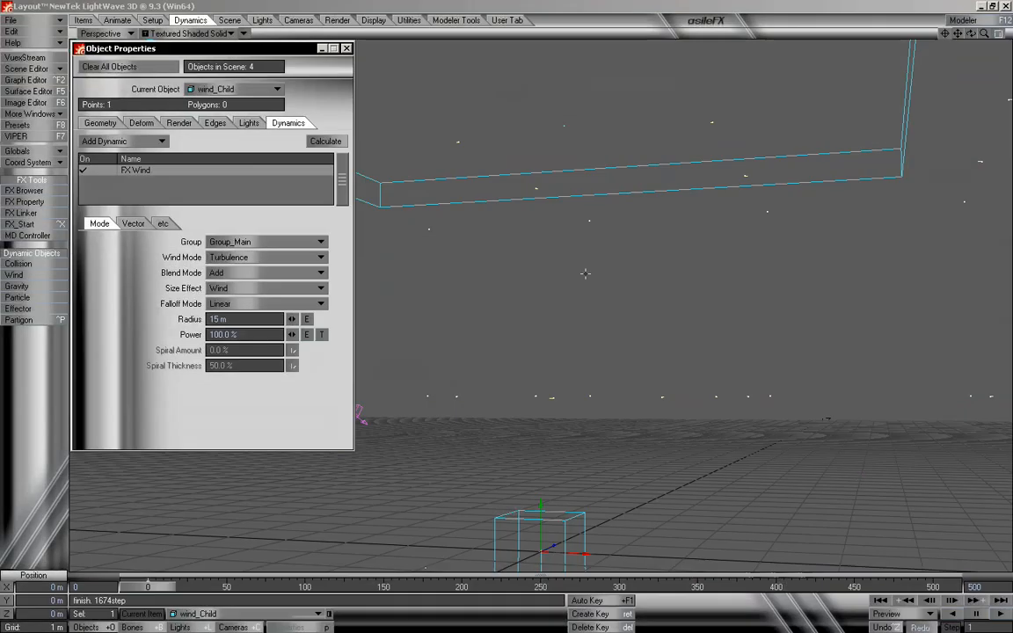
left_click(1001, 614)
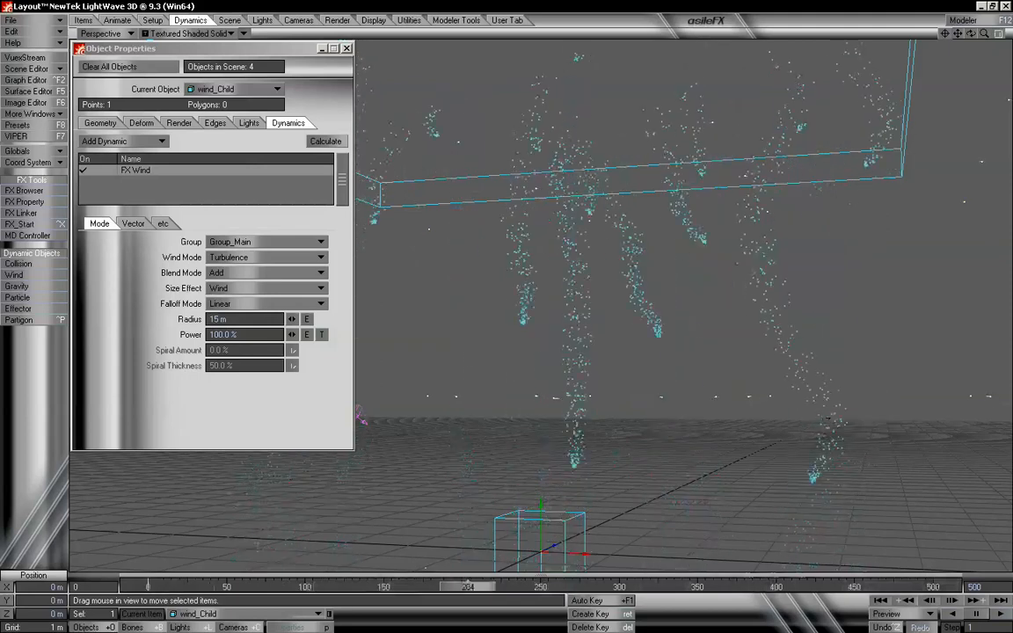
key("shift+Left")
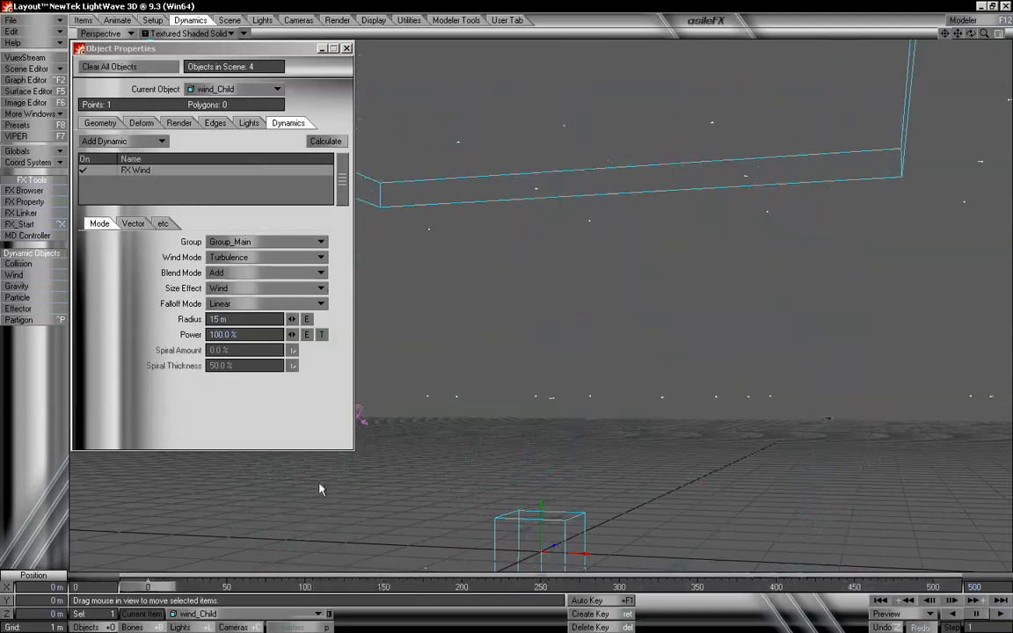
Switch wind_Child to Vortex mode while it affects Group_Main and scrub the timeline to preview the particles
left_click(293, 259)
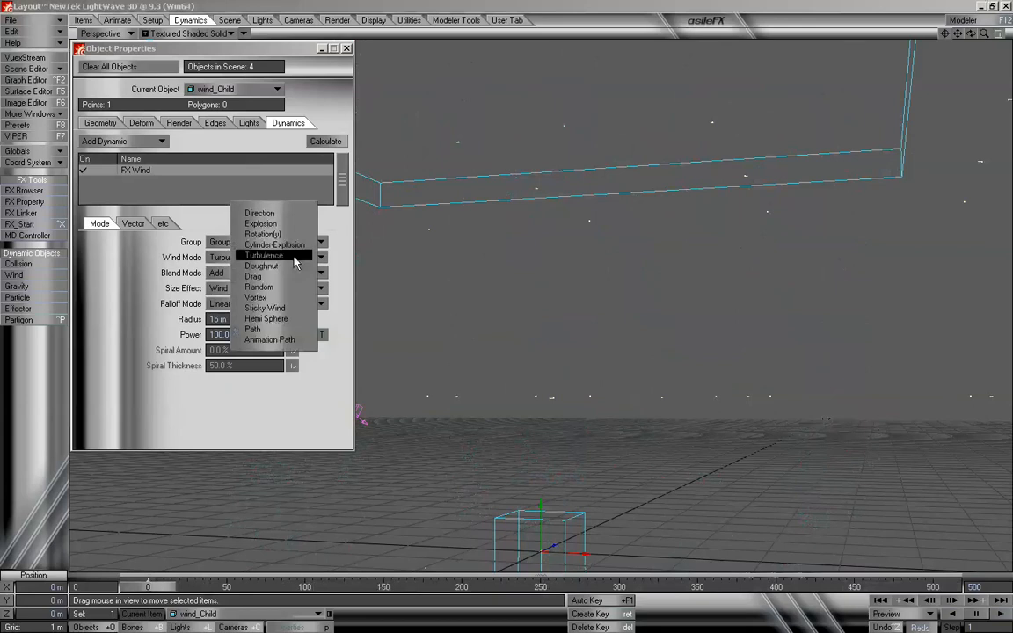
left_click(294, 298)
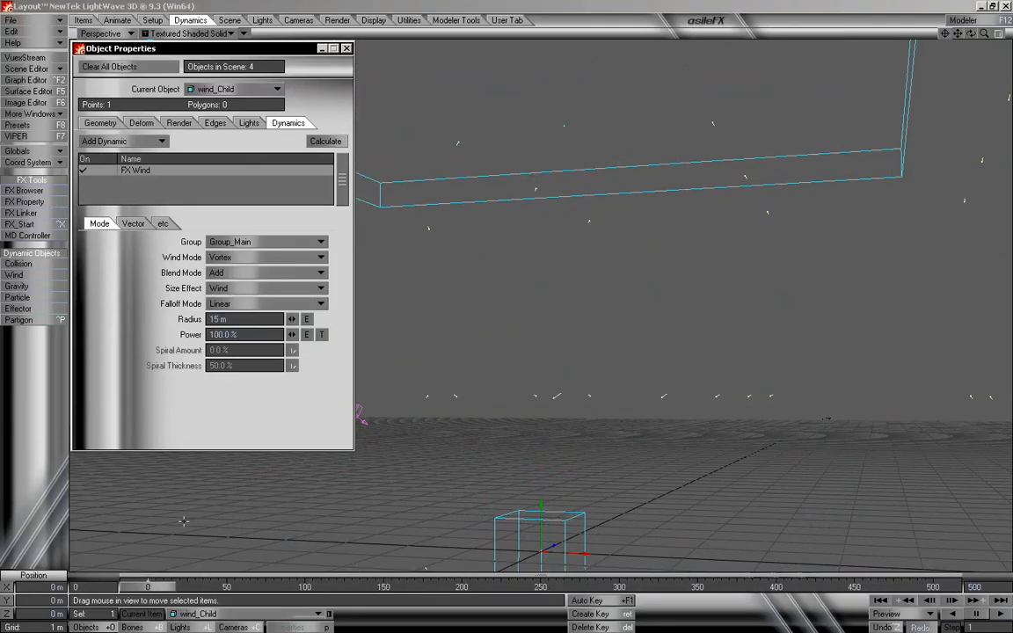
left_click_drag(161, 590, 165, 587)
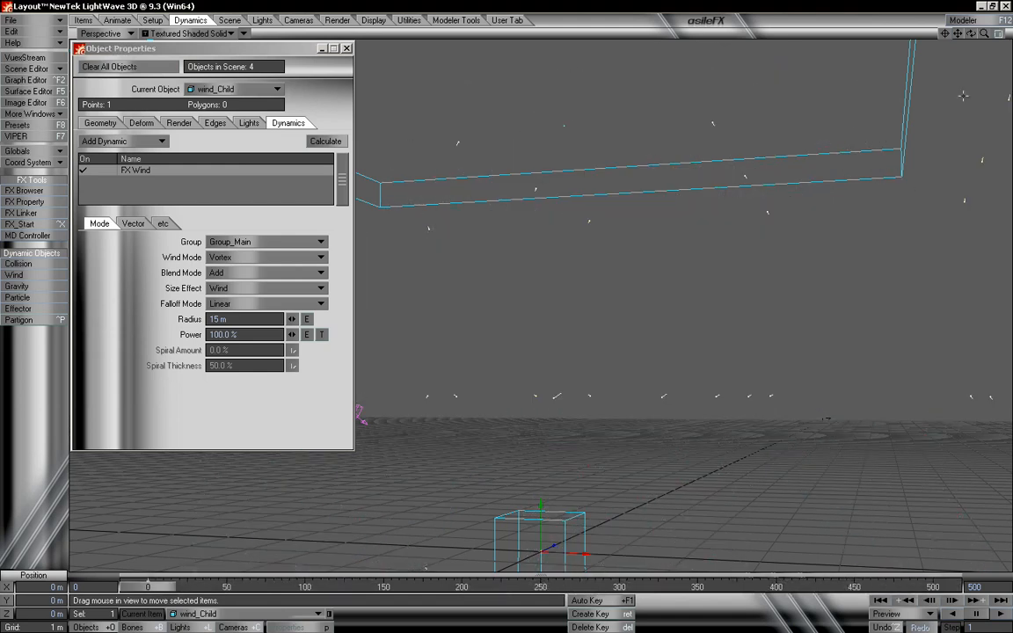
left_click_drag(980, 51, 885, 86)
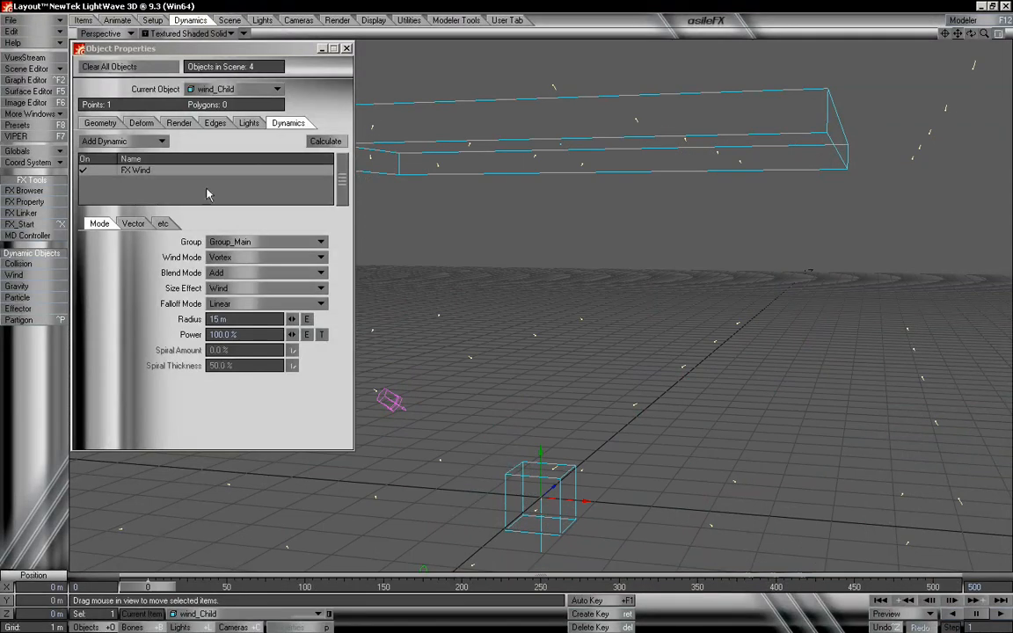
Close the object properties and delete the wind_Child effector from the scene
left_click(348, 49)
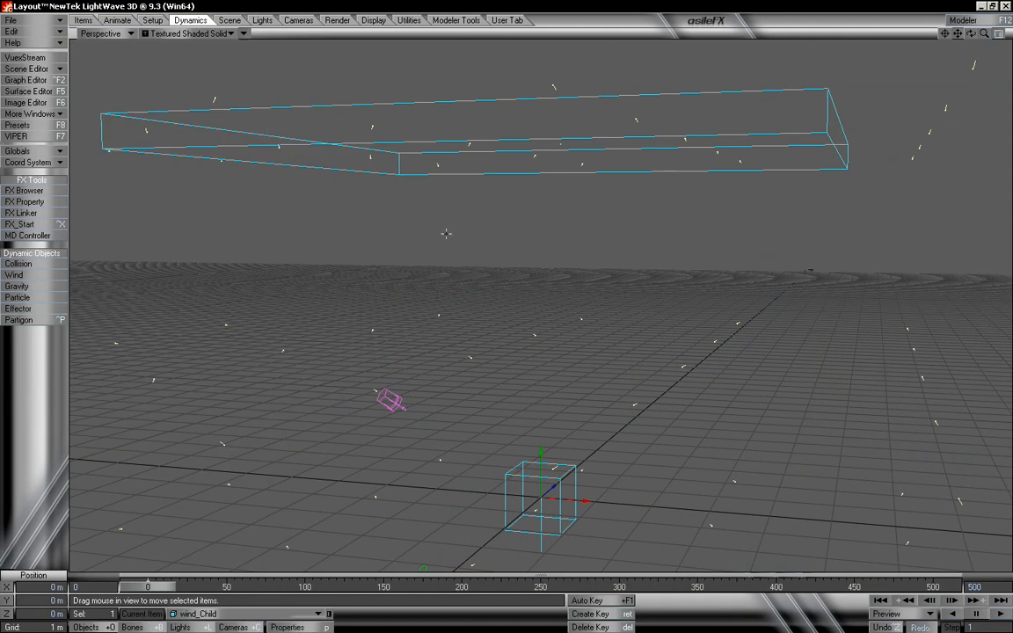
key("minus")
key("Return")
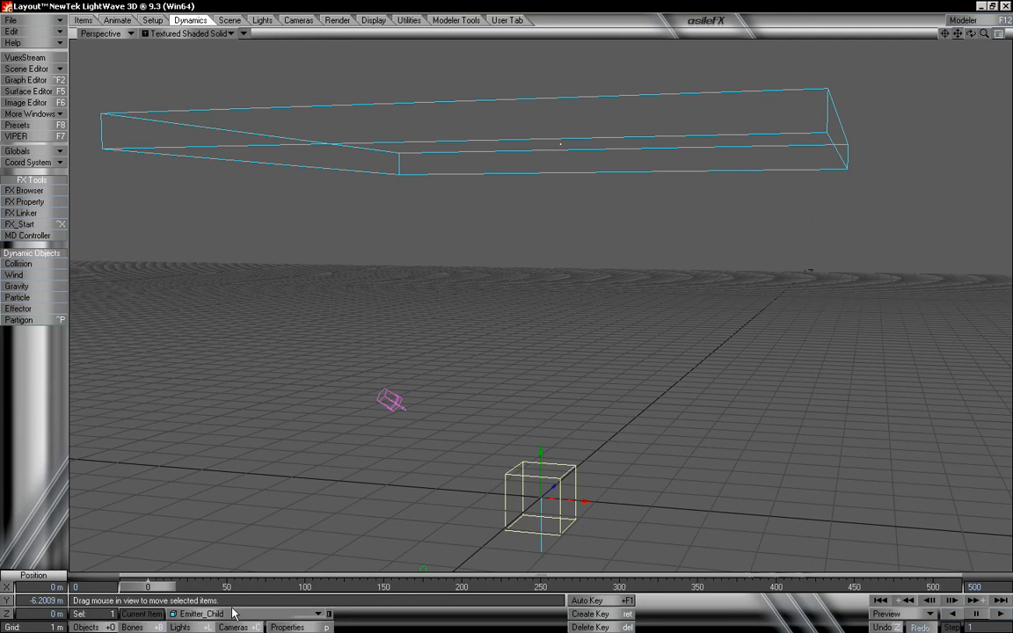
Set the nozzle of Emitter_Child to Parent-Emitter(End) and scrub the timeline to preview the emission
key("p")
left_click(185, 173)
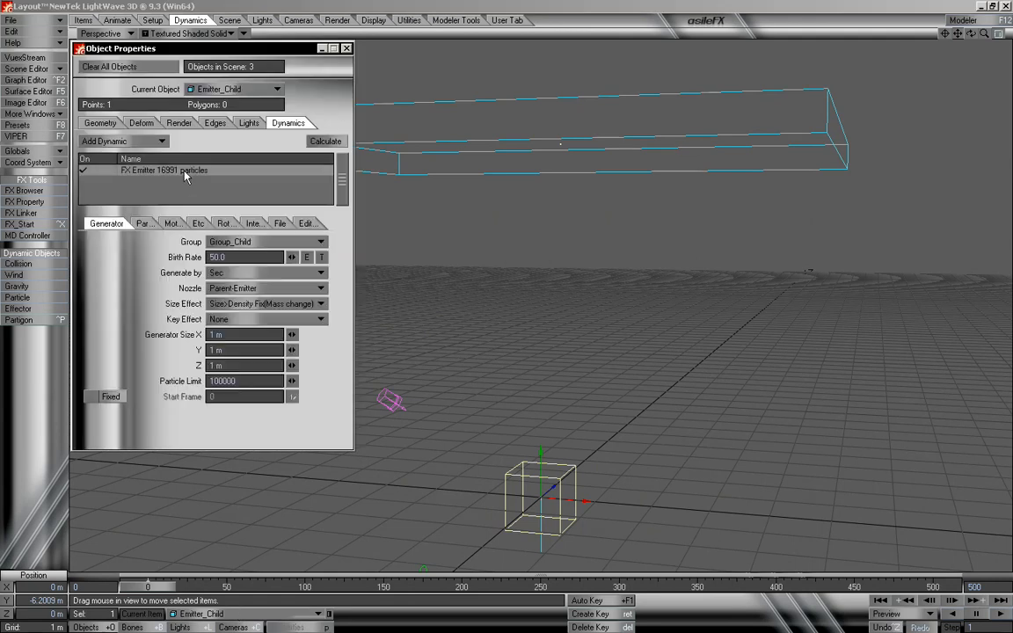
left_click(248, 292)
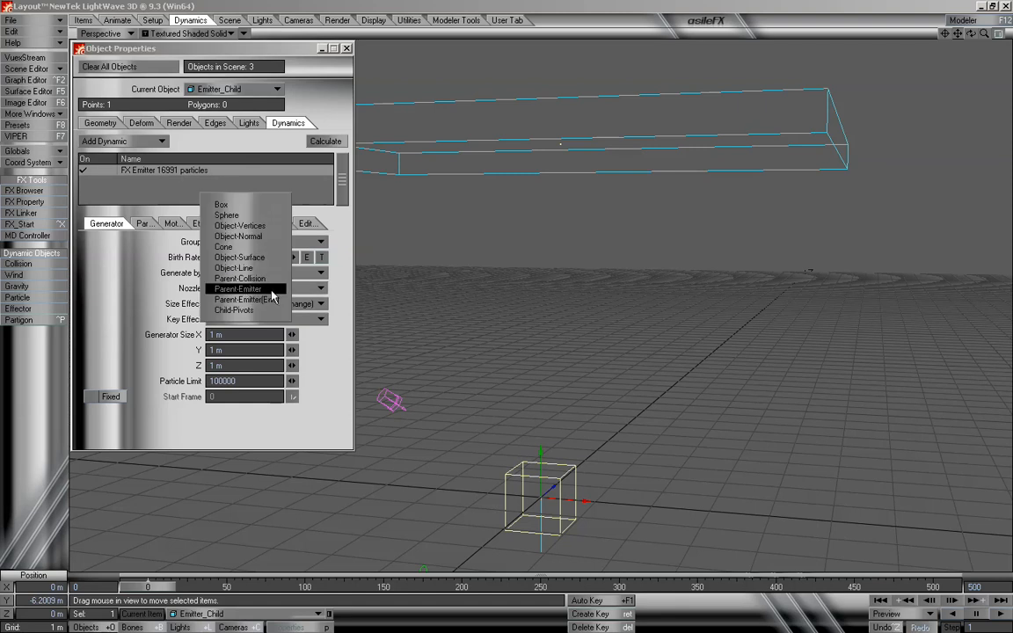
left_click(251, 300)
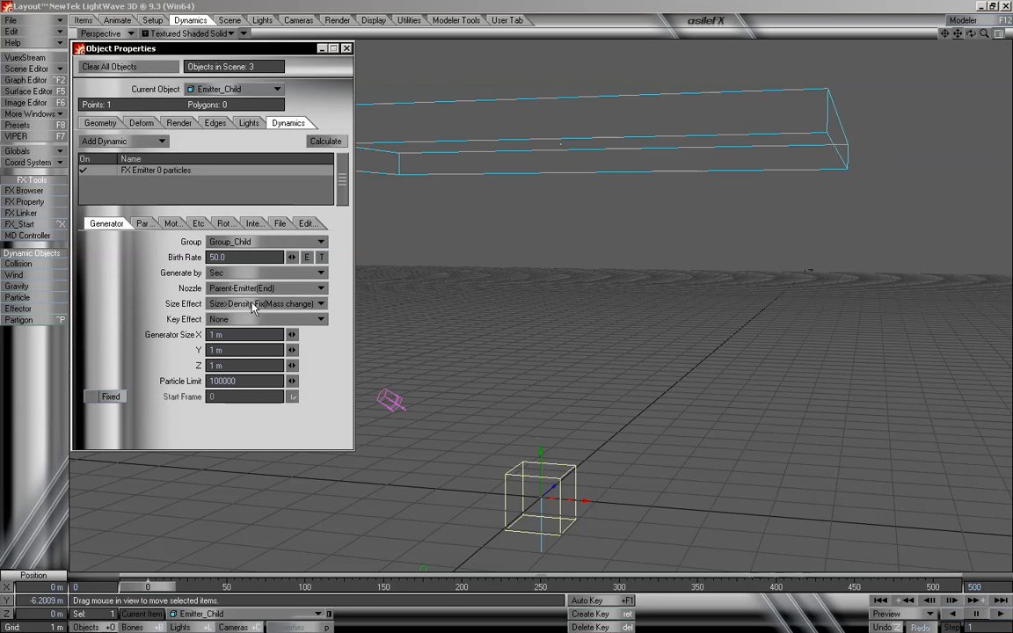
left_click_drag(161, 594, 132, 587)
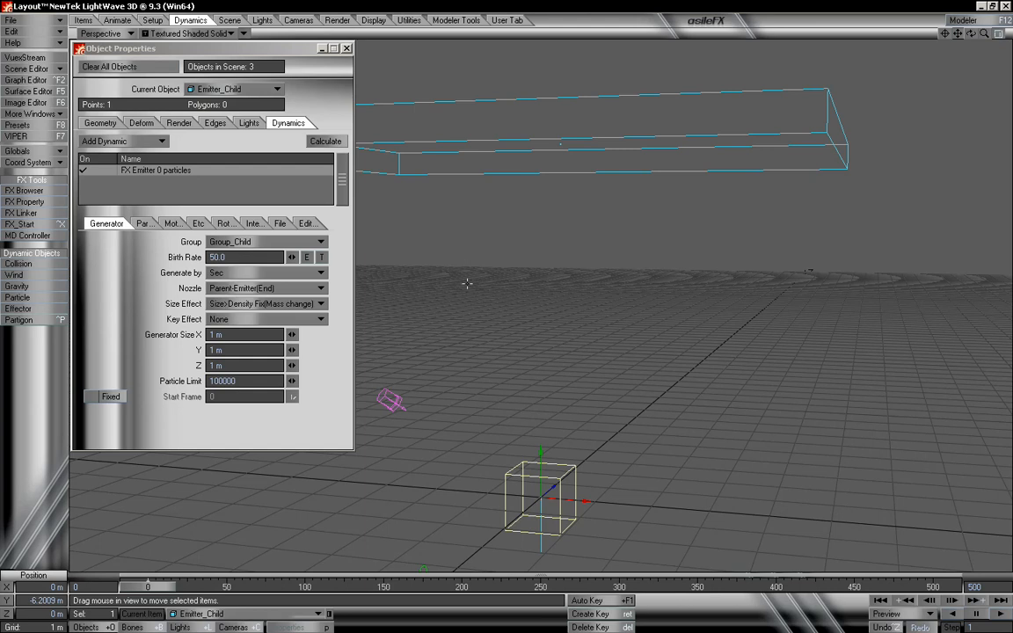
Set the particle life time of Emitter_Main to 250 frames and preview the emission on the timeline
left_click(524, 109)
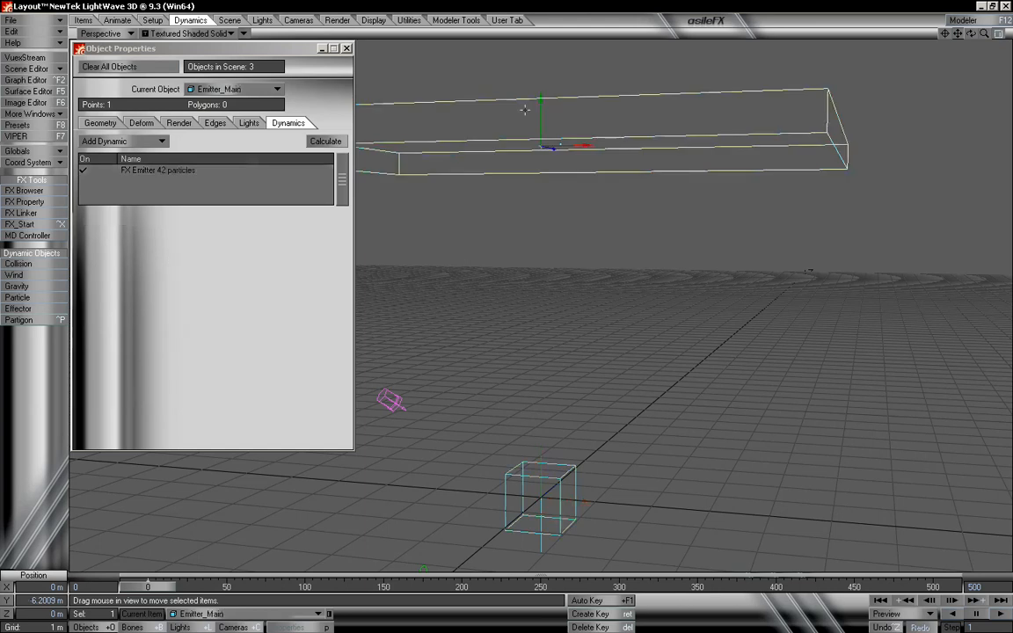
left_click(178, 171)
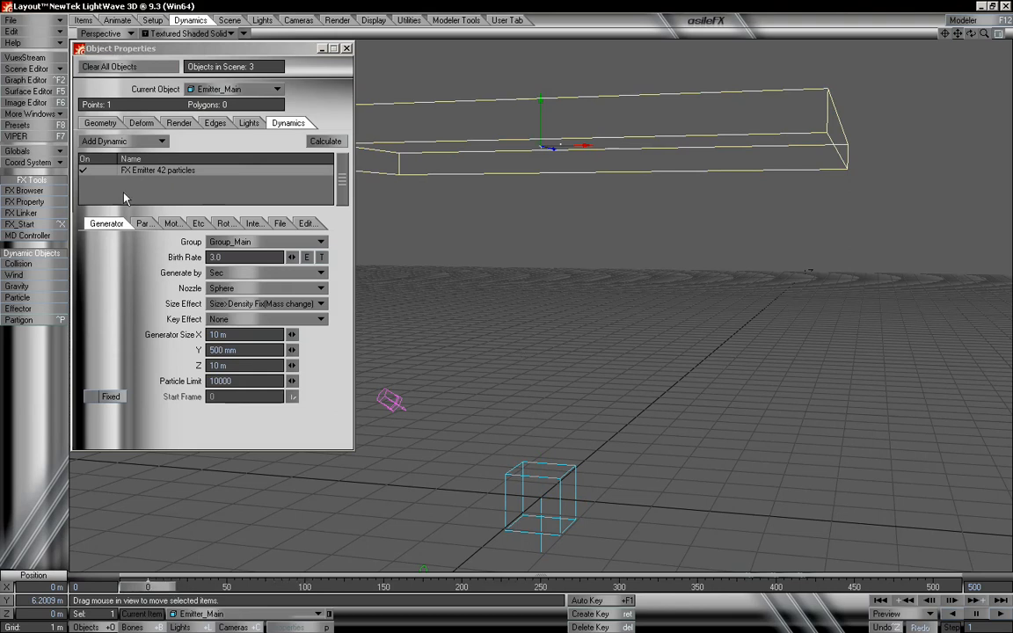
left_click(145, 223)
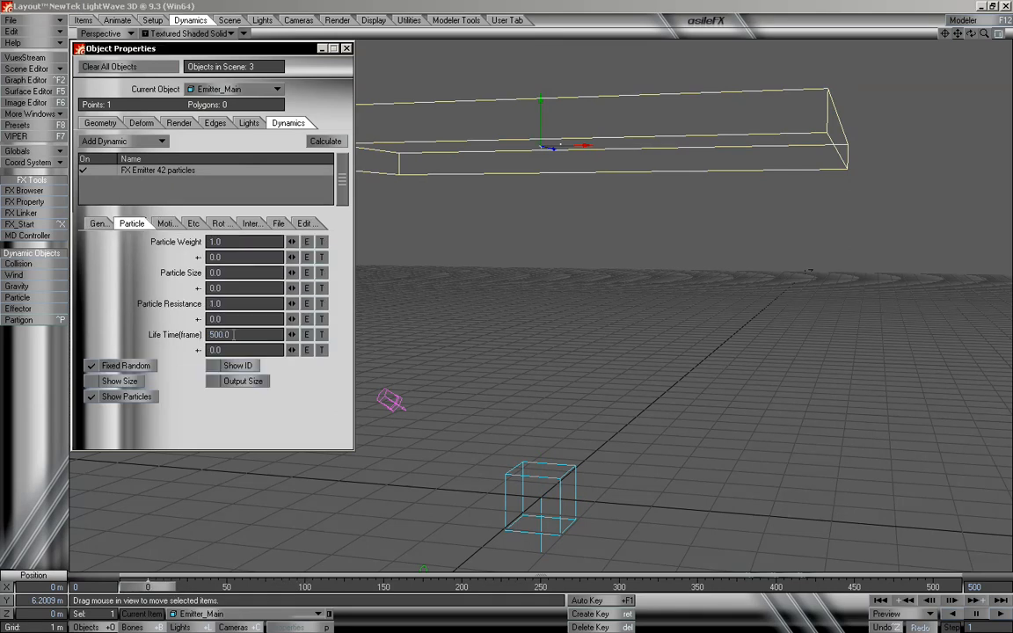
left_click(96, 223)
mouse_move(169, 588)
left_mouse_down()
mouse_move(955, 588)
mouse_move(167, 589)
left_mouse_up()
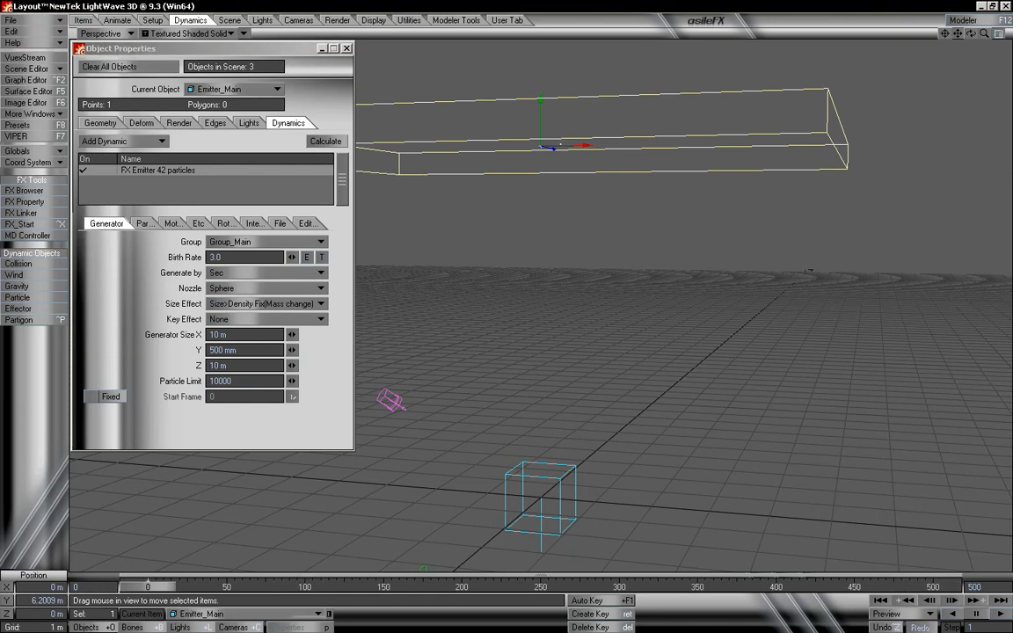
left_click(148, 225)
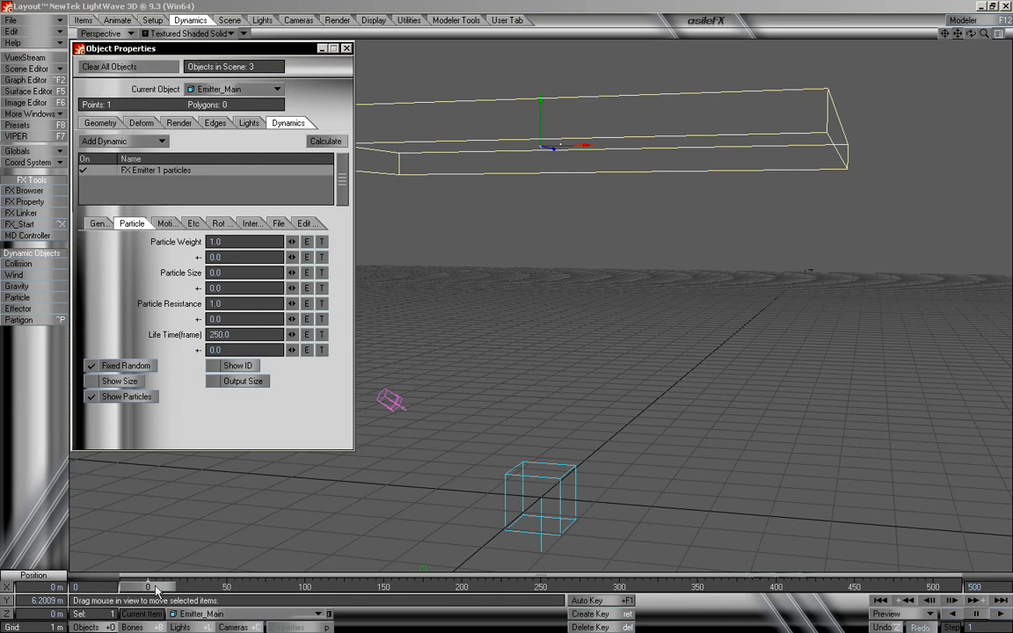
mouse_move(155, 588)
left_mouse_down()
mouse_move(826, 587)
mouse_move(147, 587)
left_mouse_up()
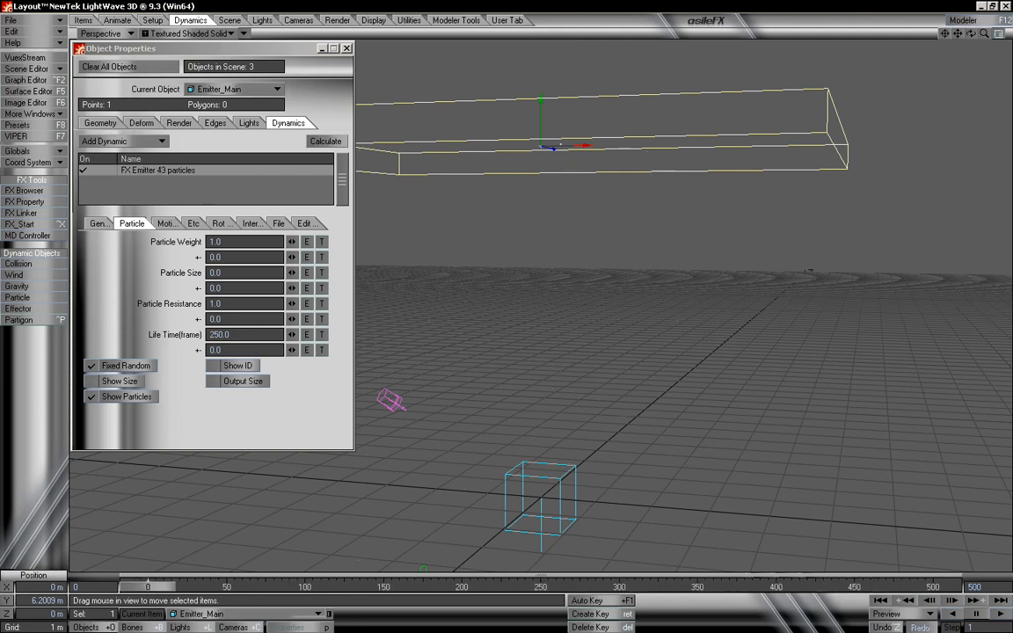
Set the particle life time of Emitter_Main to 150 frames and scrub the timeline to preview the child particles
left_click_drag(958, 40, 961, 62)
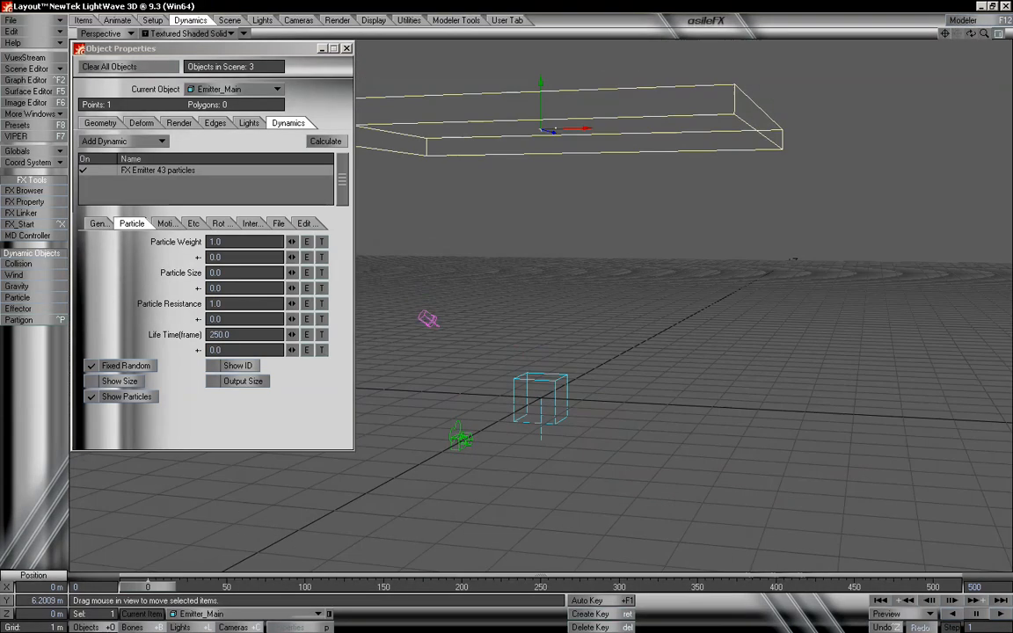
left_click(235, 334)
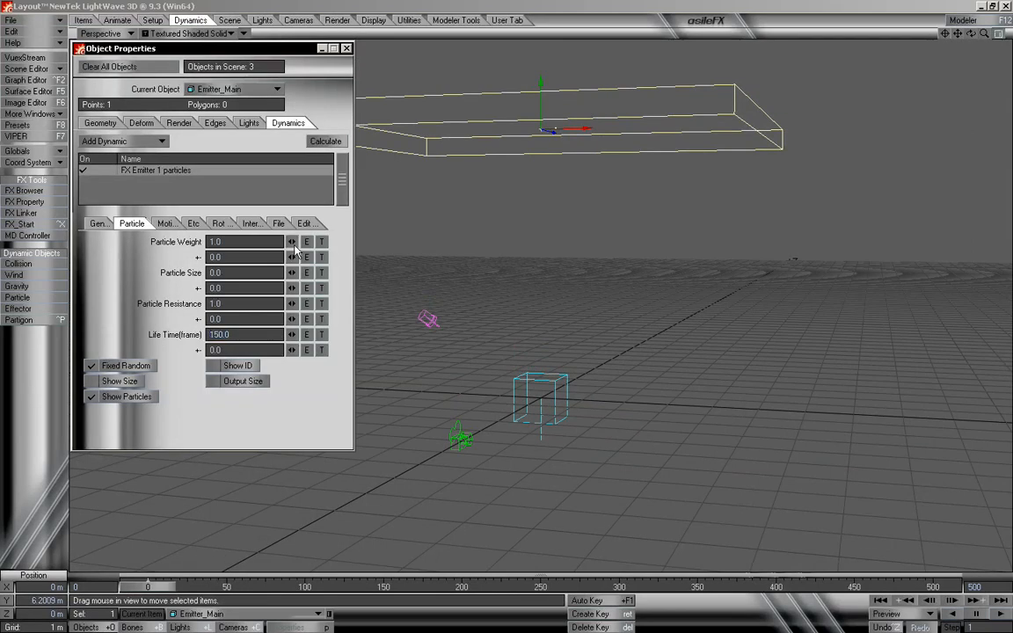
left_click_drag(172, 585, 148, 587)
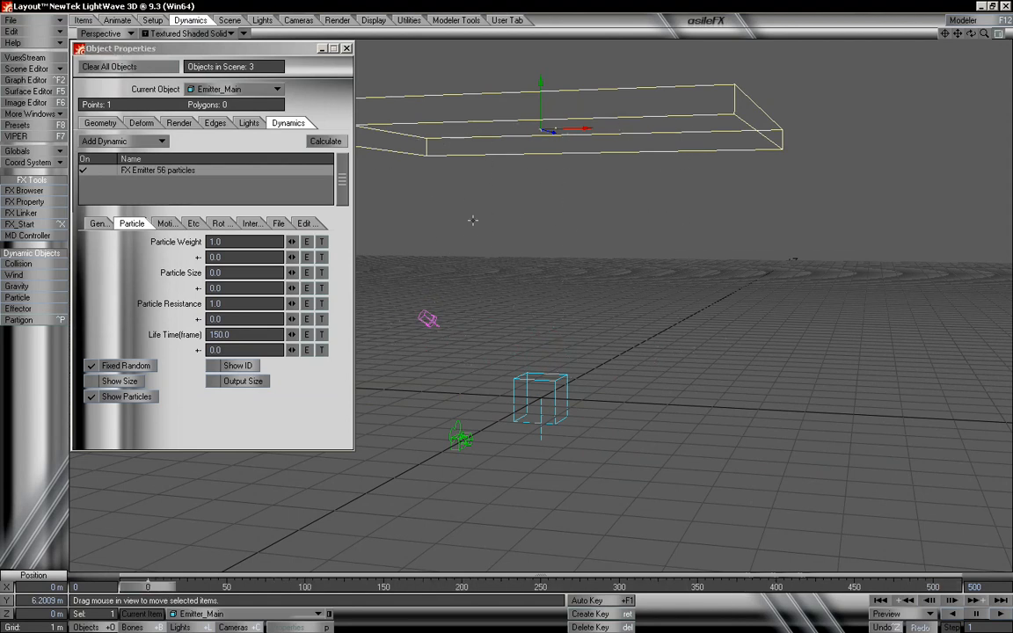
left_click_drag(163, 587, 731, 587)
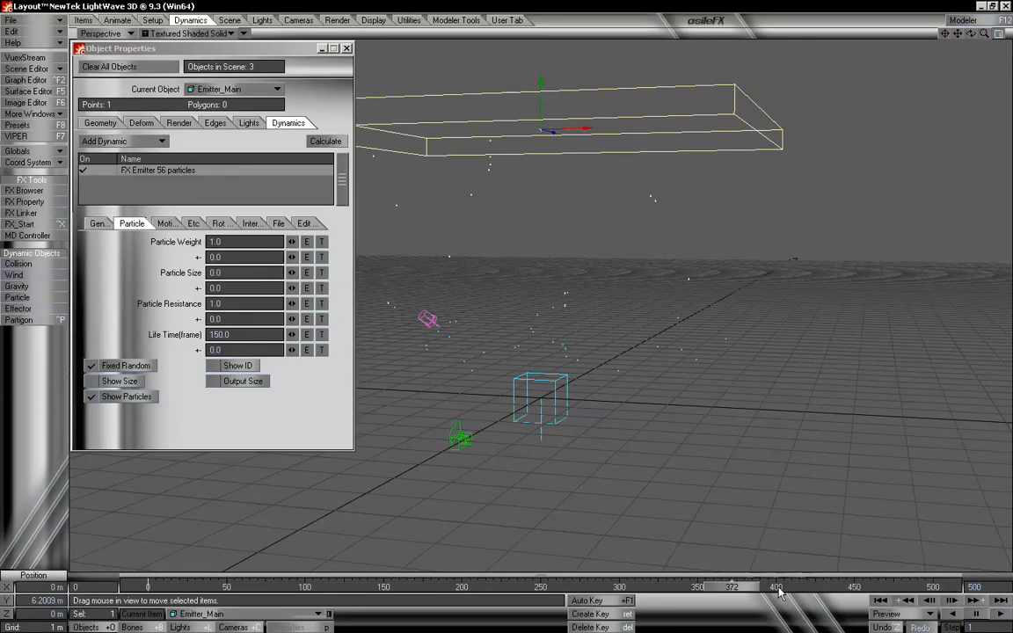
left_click_drag(737, 594, 134, 587)
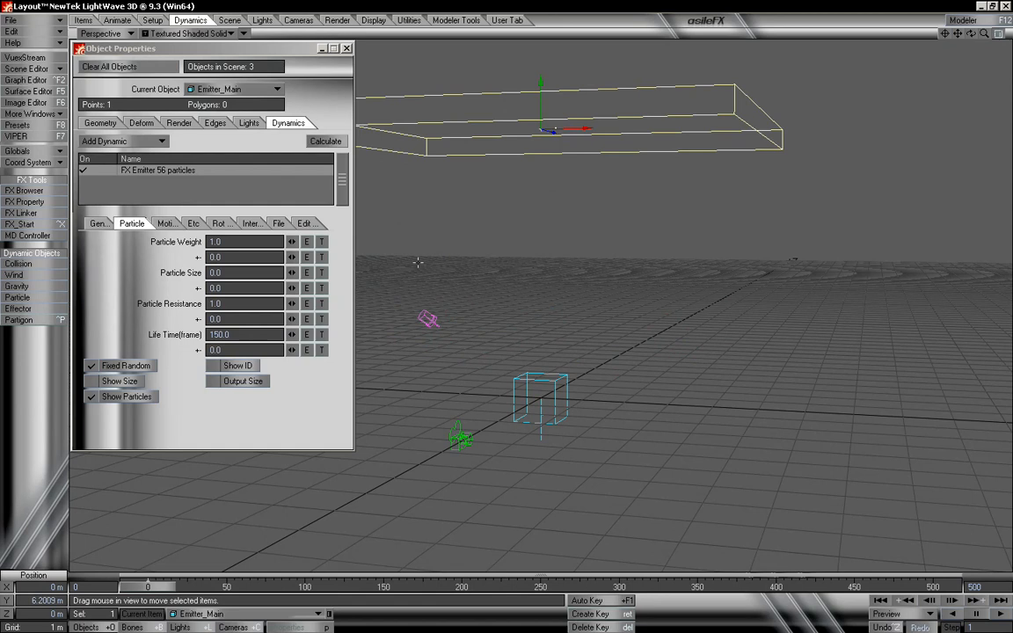
Set the Explosion motion value of Emitter_Child to 1.0 and preview the particles on the timeline
left_click(264, 88)
left_click(264, 109)
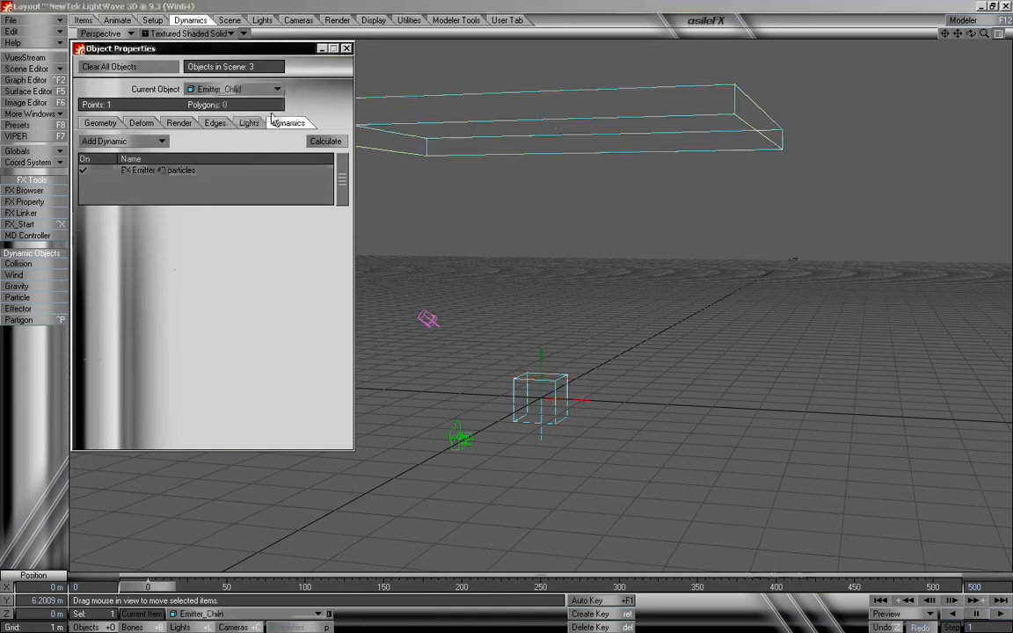
left_click(163, 173)
left_click(145, 224)
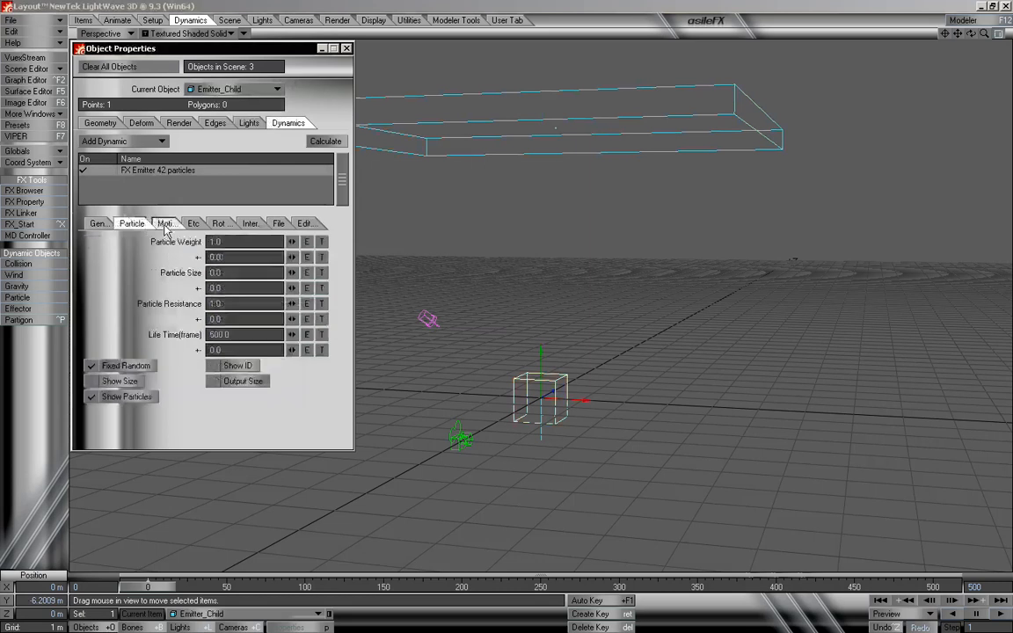
left_click(167, 225)
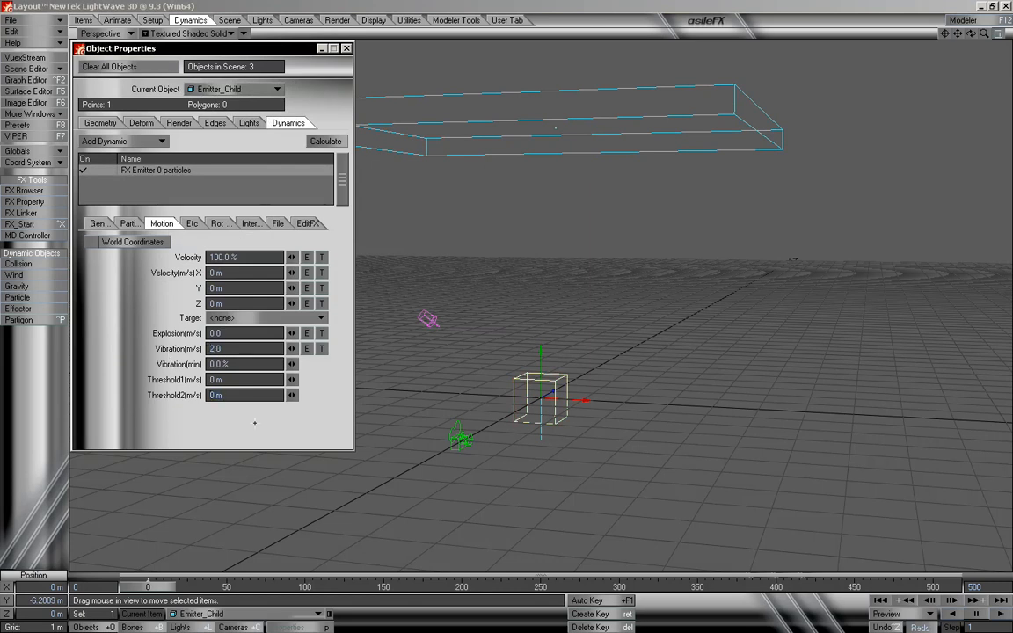
mouse_move(145, 584)
left_mouse_down()
mouse_move(933, 585)
mouse_move(140, 584)
left_mouse_up()
left_click_drag(154, 587, 154, 519)
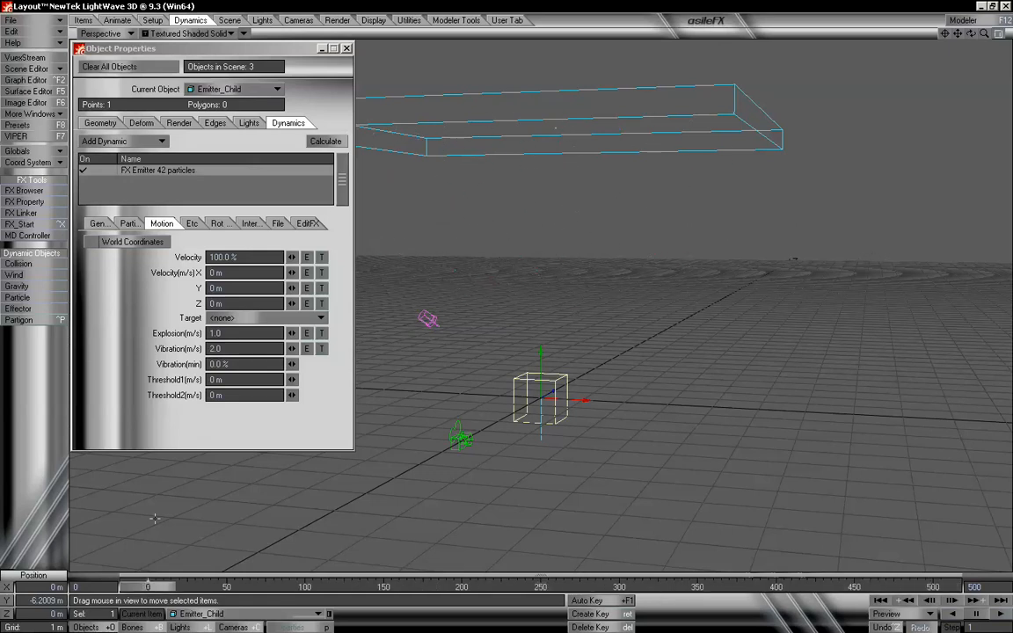
Set the birth rate of Emitter_Child to 250 and its Explosion value to 0.0, previewing the particles after each change
left_click(99, 223)
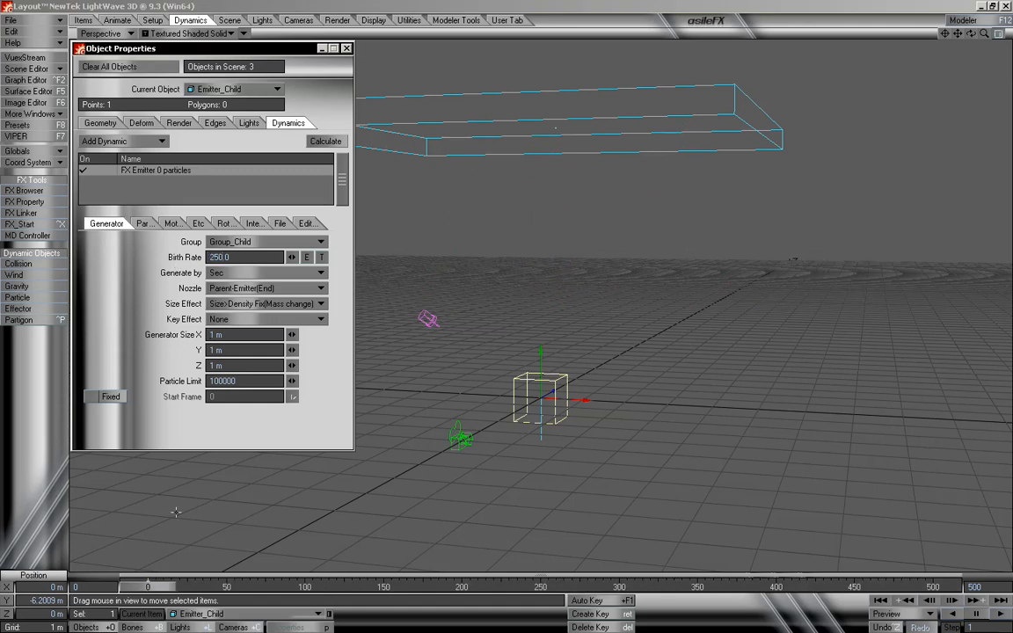
mouse_move(164, 587)
left_mouse_down()
mouse_move(850, 587)
mouse_move(133, 587)
mouse_move(932, 588)
mouse_move(133, 587)
mouse_move(840, 587)
mouse_move(165, 589)
left_mouse_up()
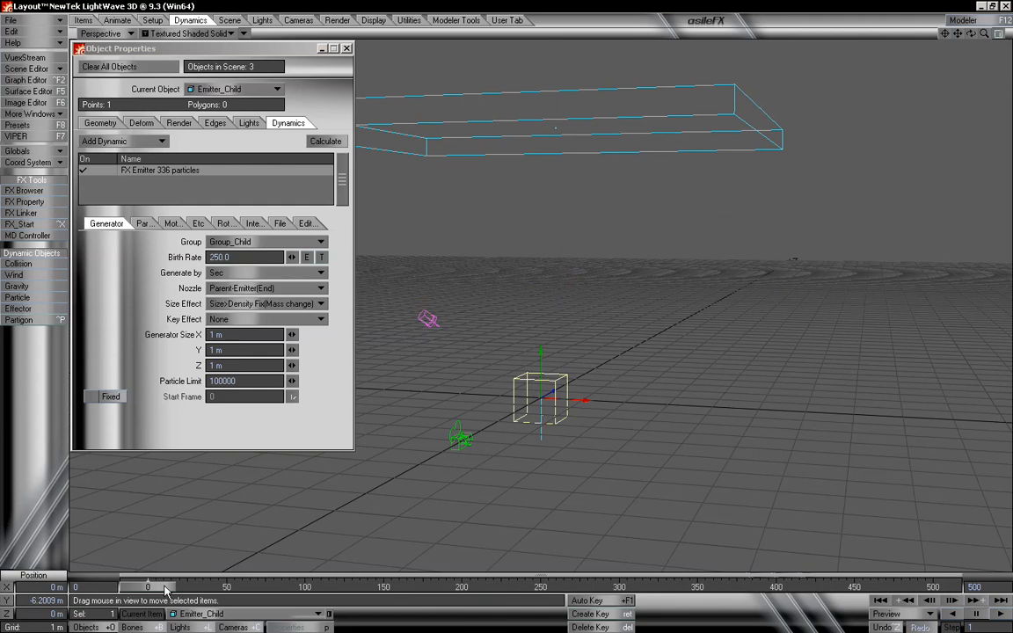
left_click(172, 223)
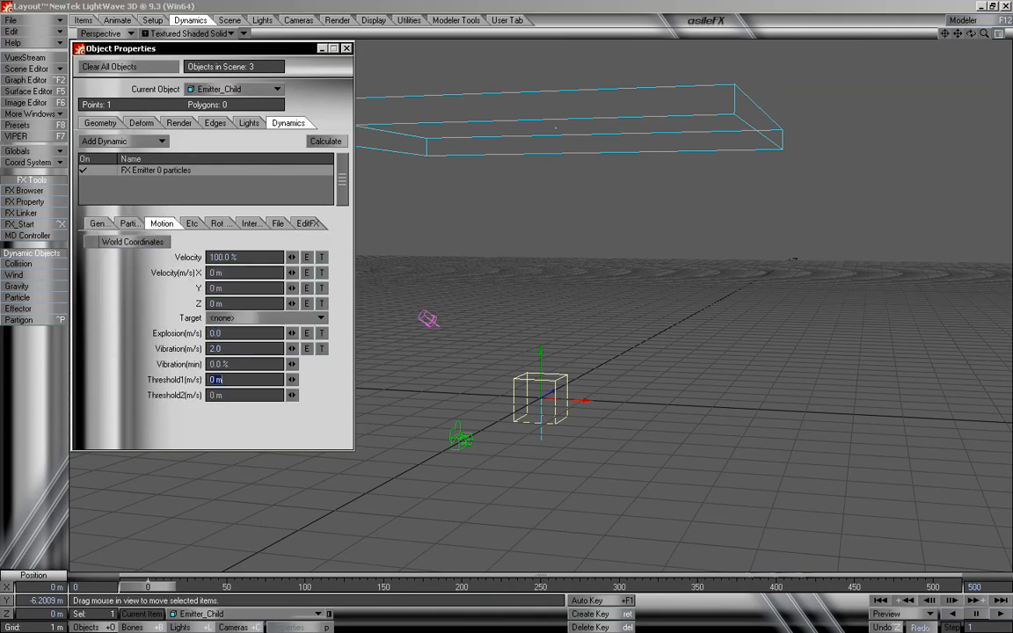
left_click_drag(188, 568, 147, 588)
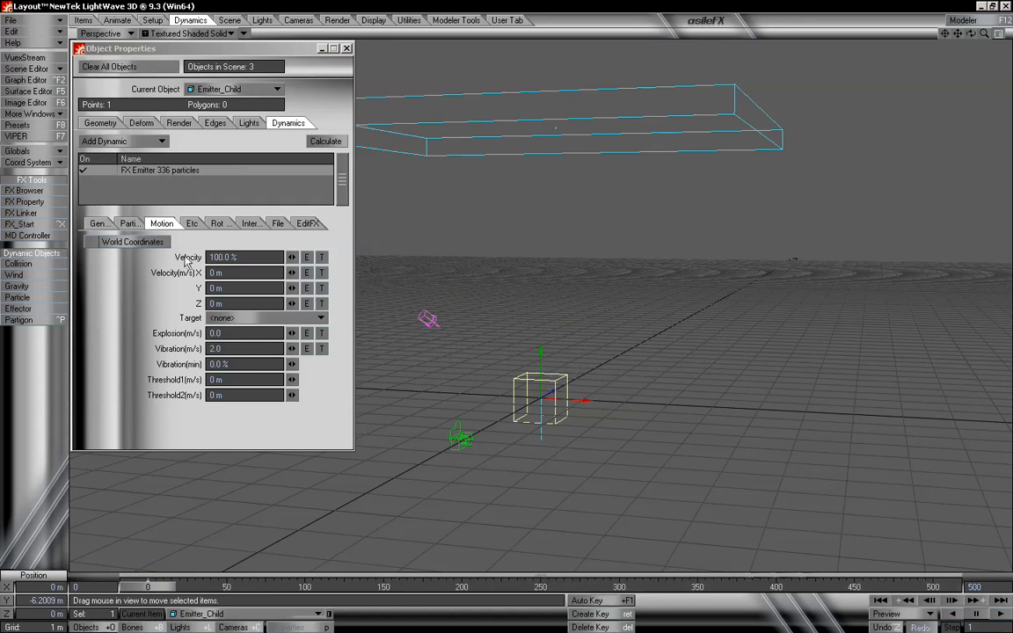
Try life time variations of 20 and 50 frames on Emitter_Main, previewing the animation after each change
left_click(247, 91)
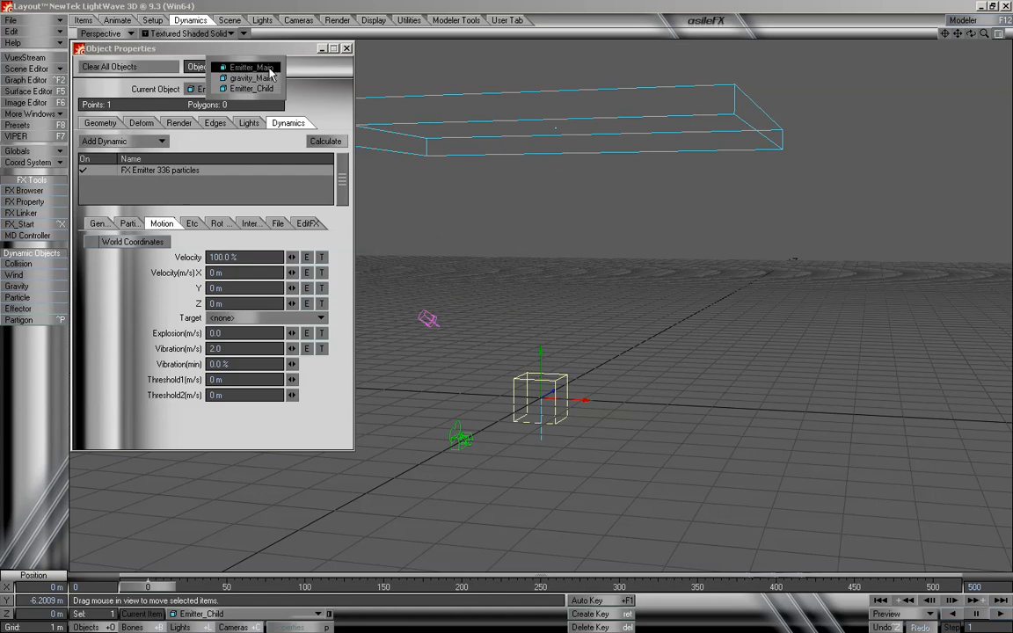
left_click(250, 68)
left_click(163, 172)
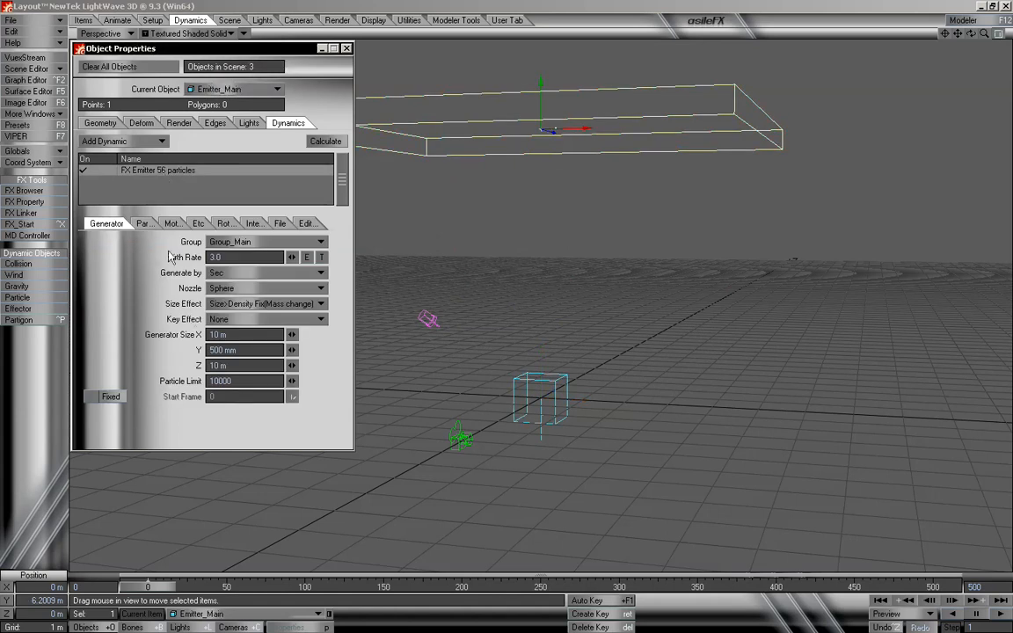
left_click(142, 223)
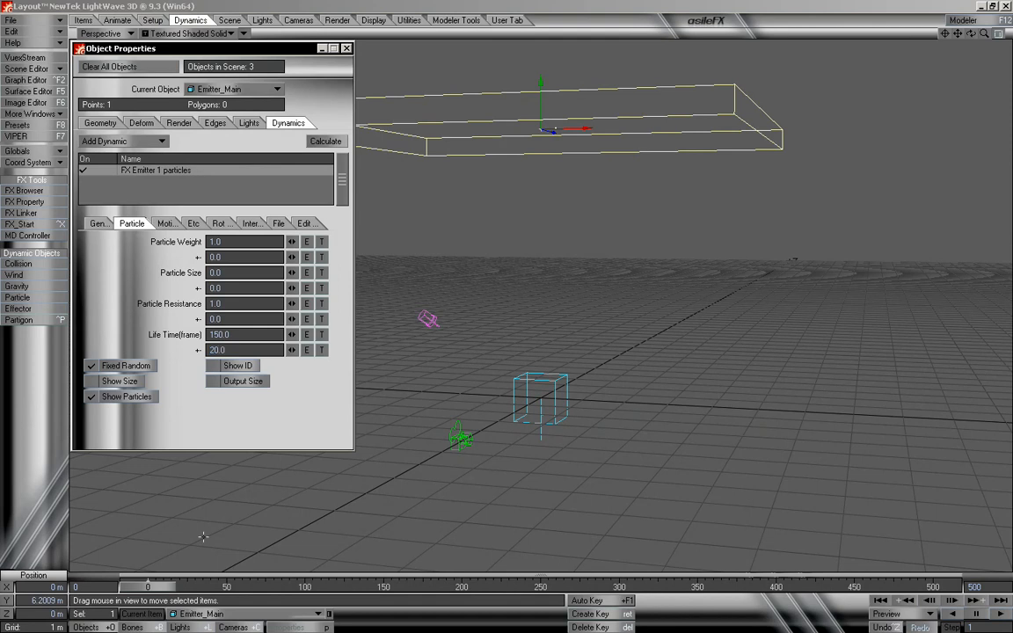
mouse_move(159, 588)
left_mouse_down()
mouse_move(932, 586)
mouse_move(147, 586)
left_mouse_up()
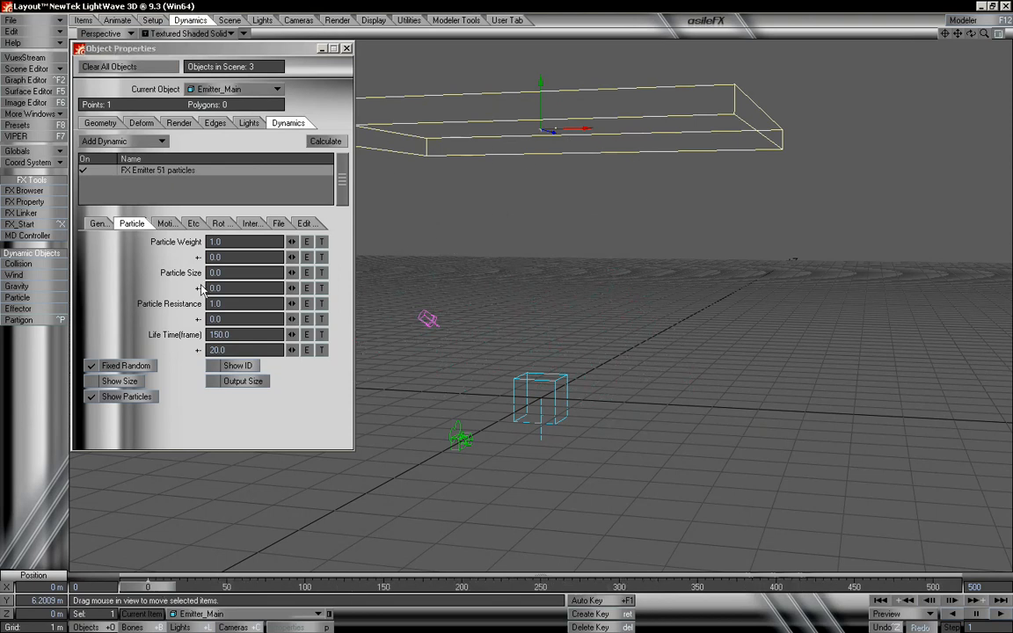
left_click(220, 350)
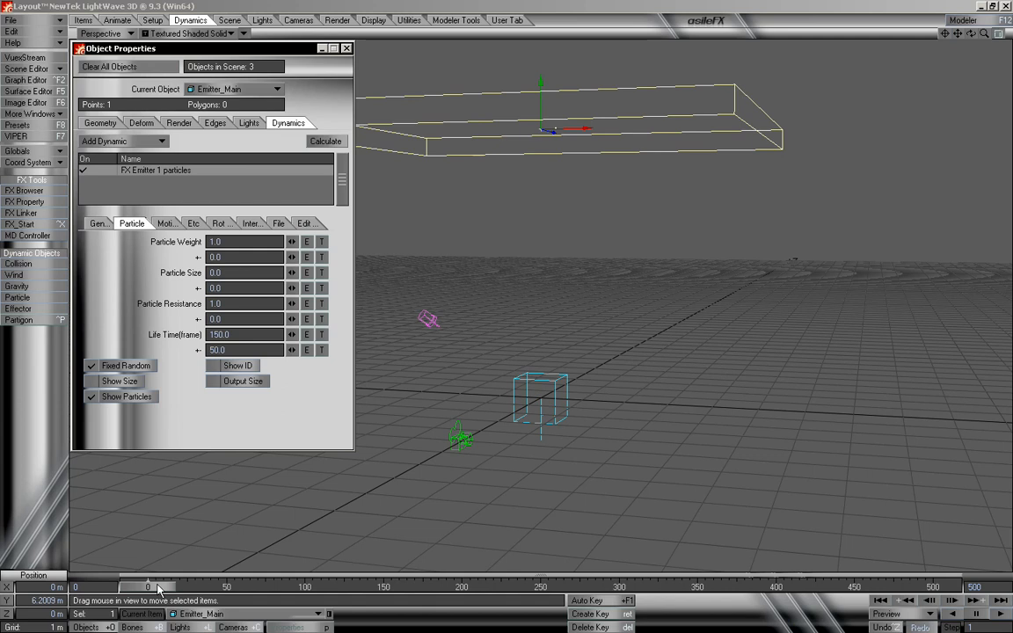
left_click_drag(158, 591, 356, 586)
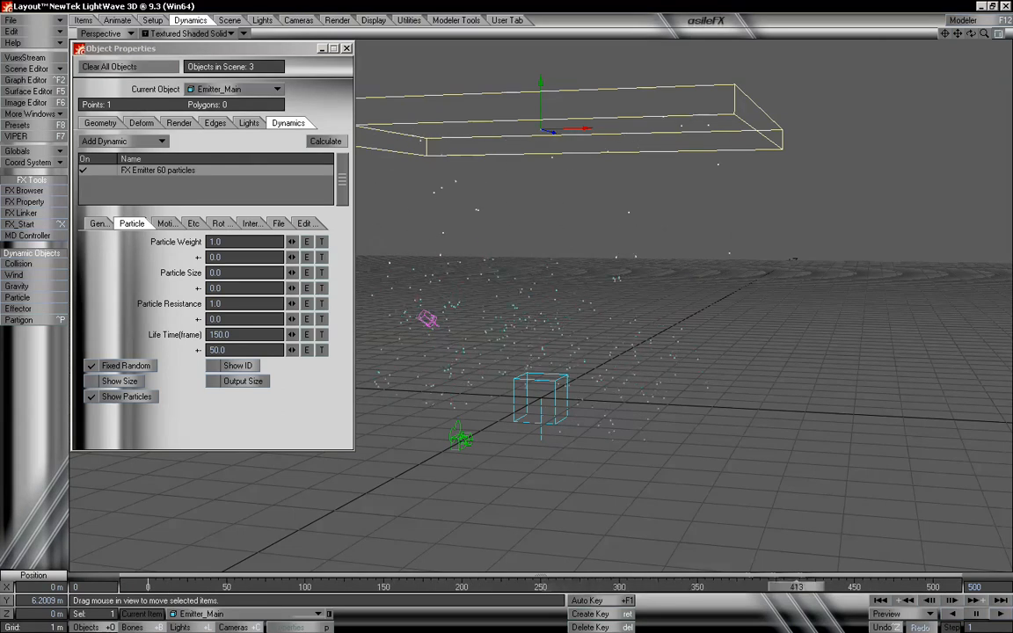
Set the birth rate of Emitter_Child to 600, play back the particles and return to frame 0
left_click(98, 223)
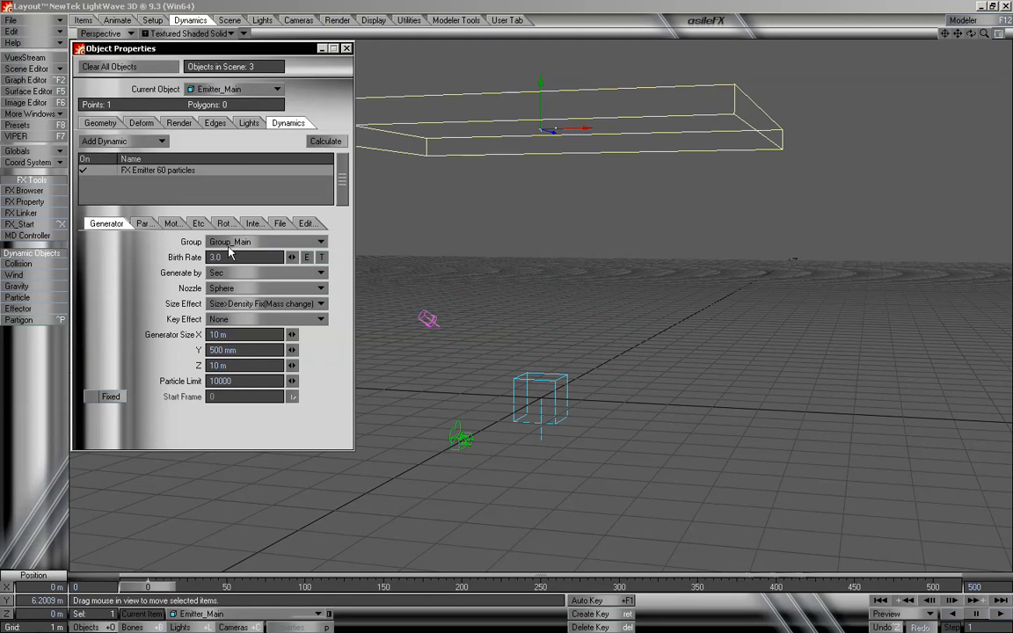
left_click(233, 89)
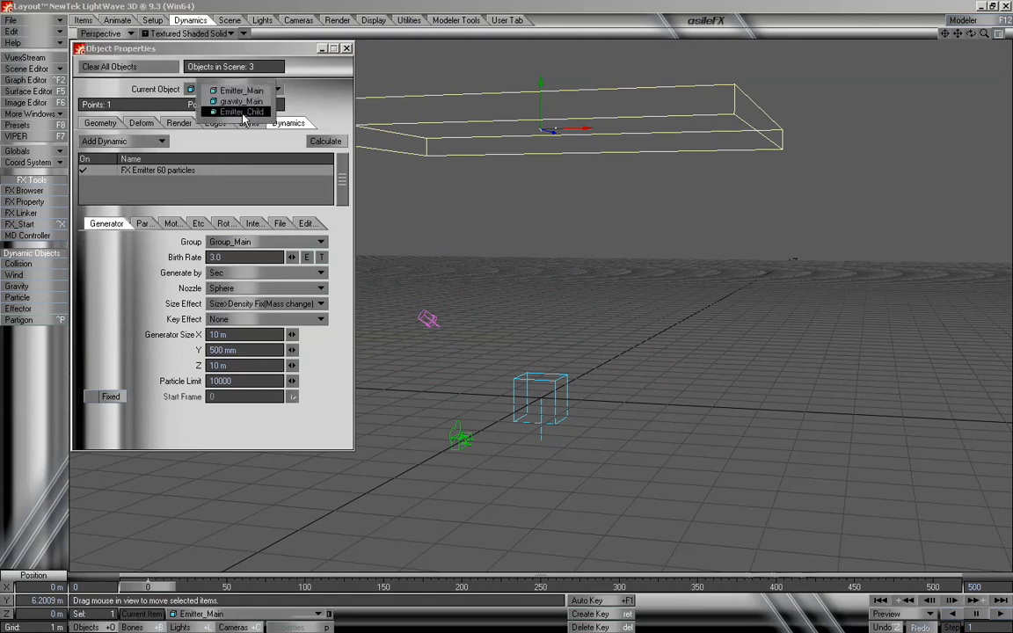
left_click(242, 114)
left_click(235, 257)
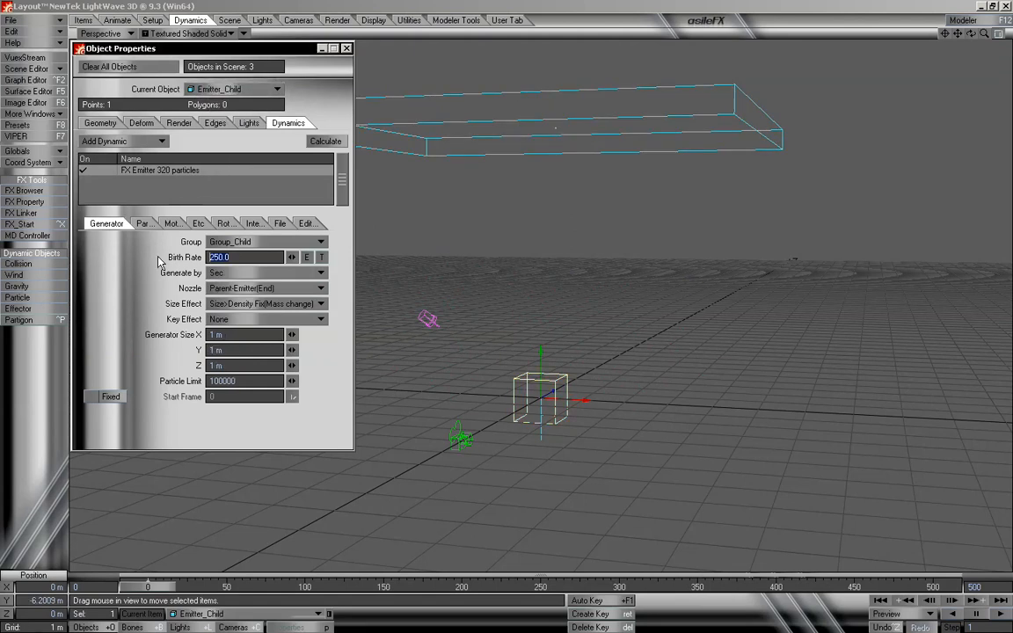
type("600")
key("Return")
left_click_drag(164, 585, 133, 586)
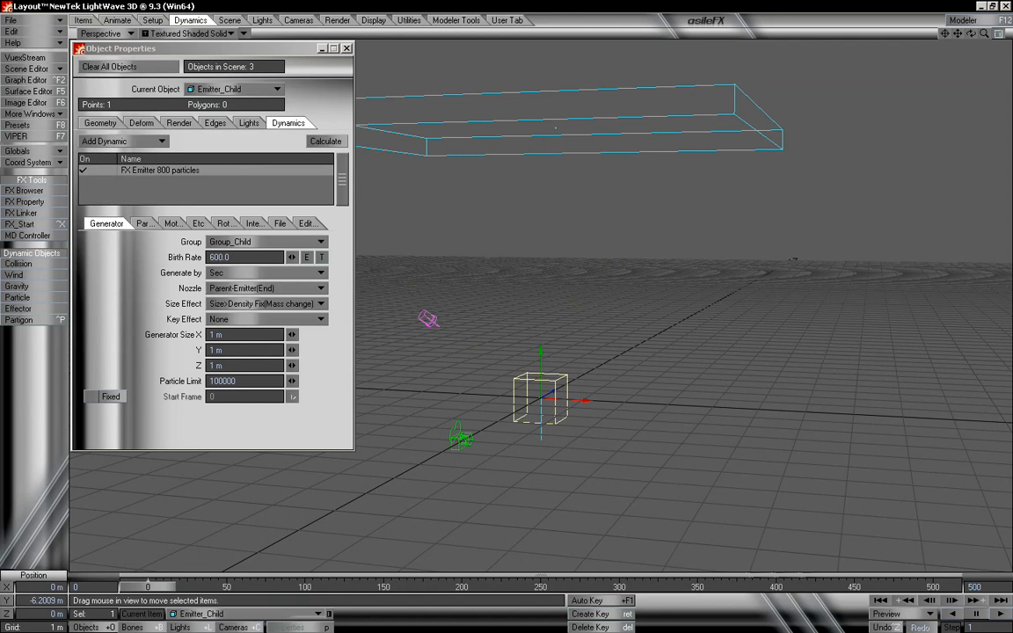
key("space")
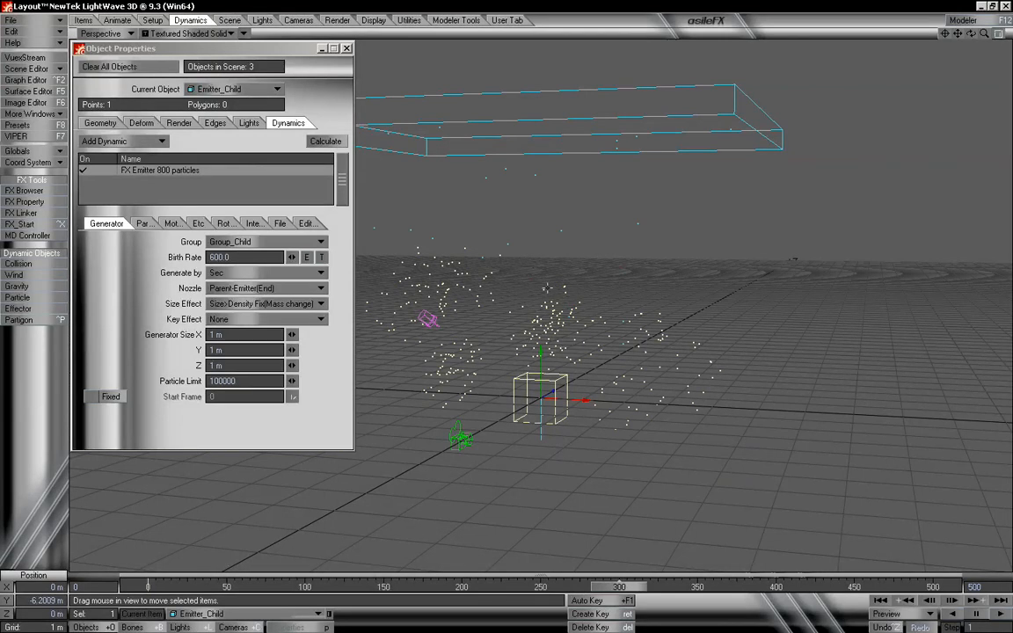
left_click_drag(625, 585, 148, 584)
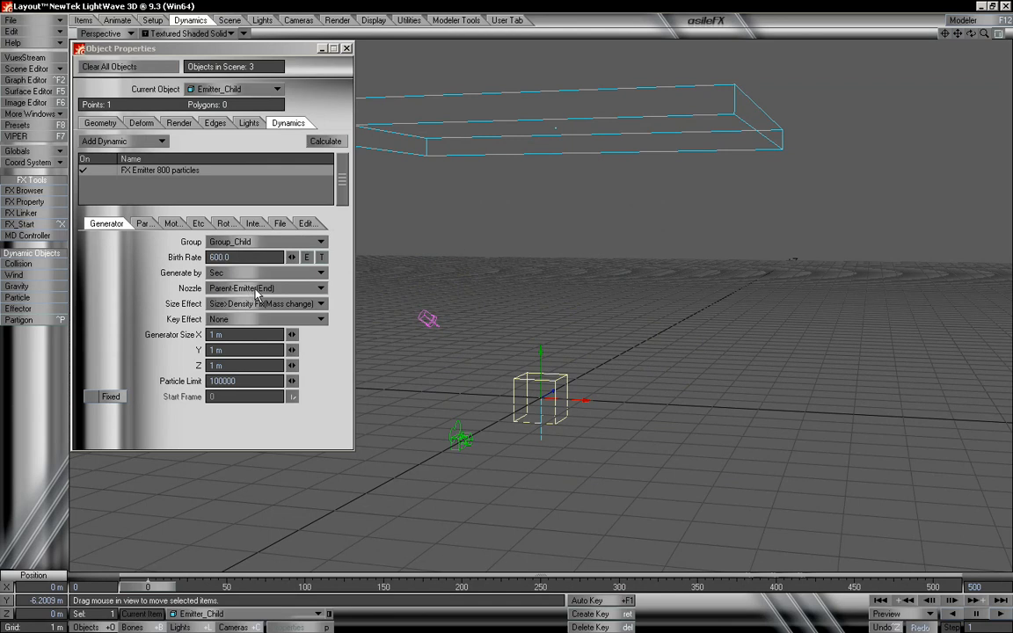
Set the birth rate of Emitter_Child to 10 and preview the emission on the timeline
left_click(287, 51)
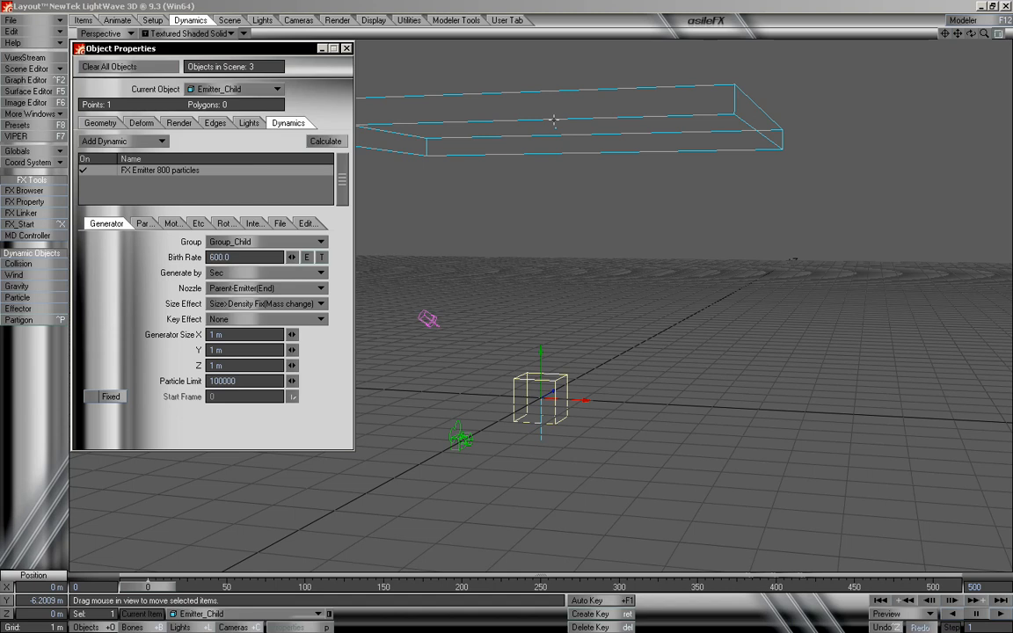
left_click(211, 257)
type("10")
key("Return")
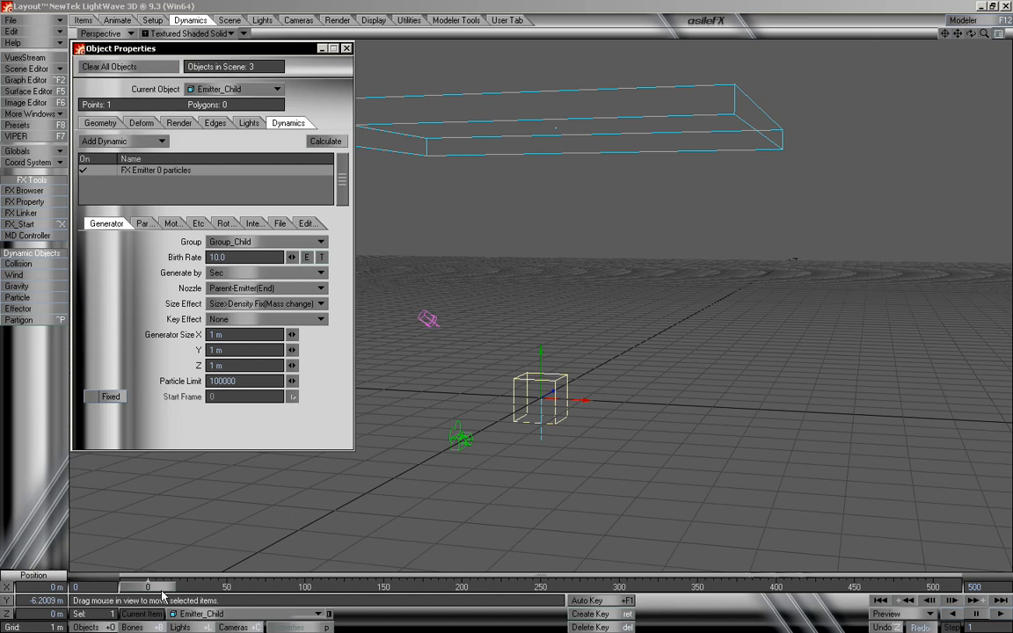
mouse_move(161, 595)
left_mouse_down()
mouse_move(941, 587)
mouse_move(176, 580)
left_mouse_up()
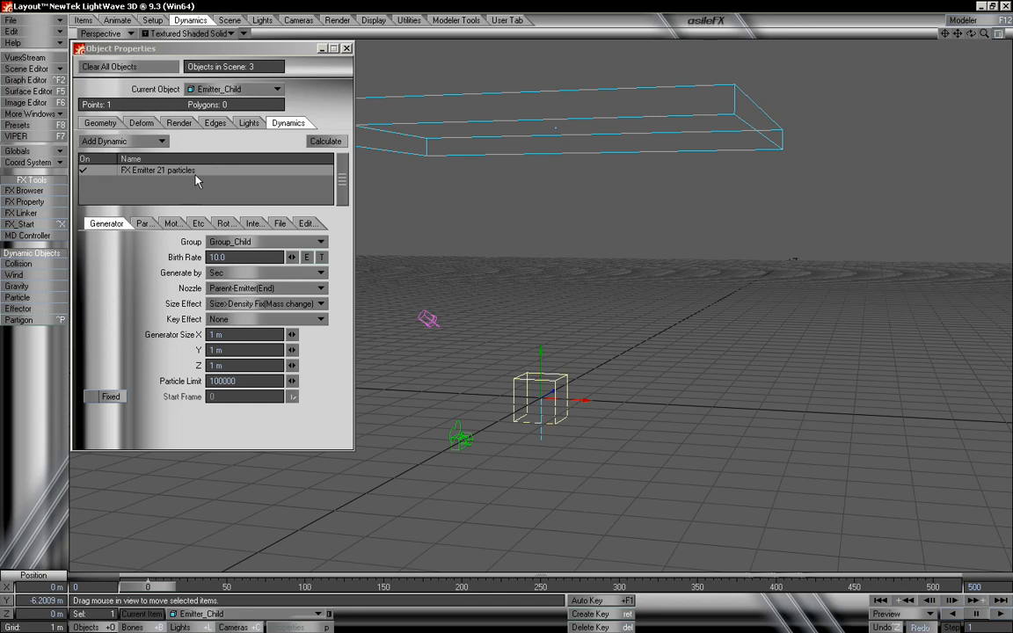
Set the life time of Emitter_Main to 500 frames with a variation of 0, preview it and open the generator settings
left_click(230, 89)
left_click(247, 67)
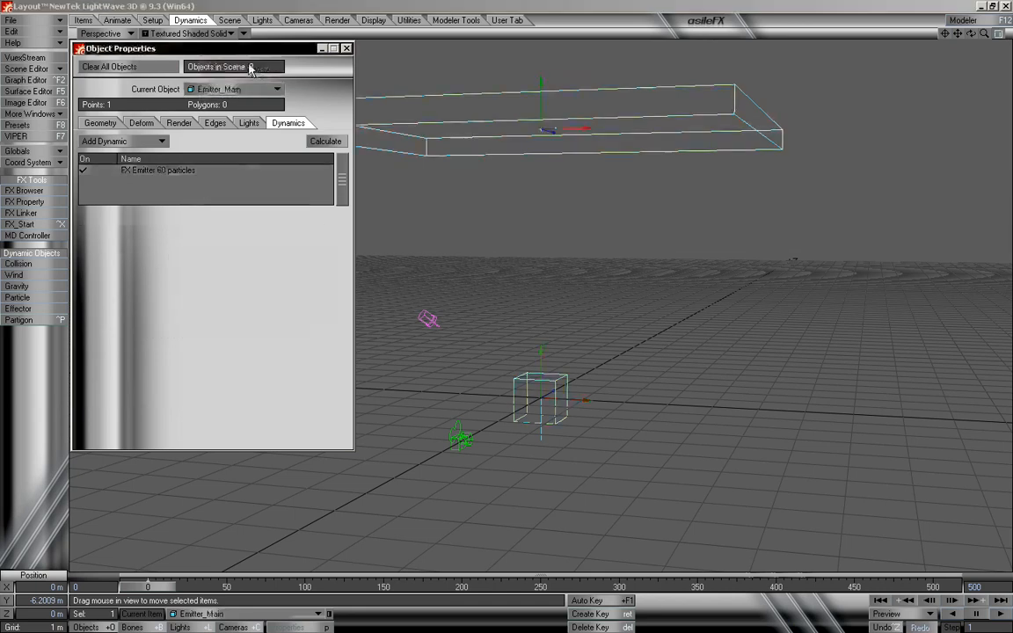
left_click(189, 170)
left_click(141, 223)
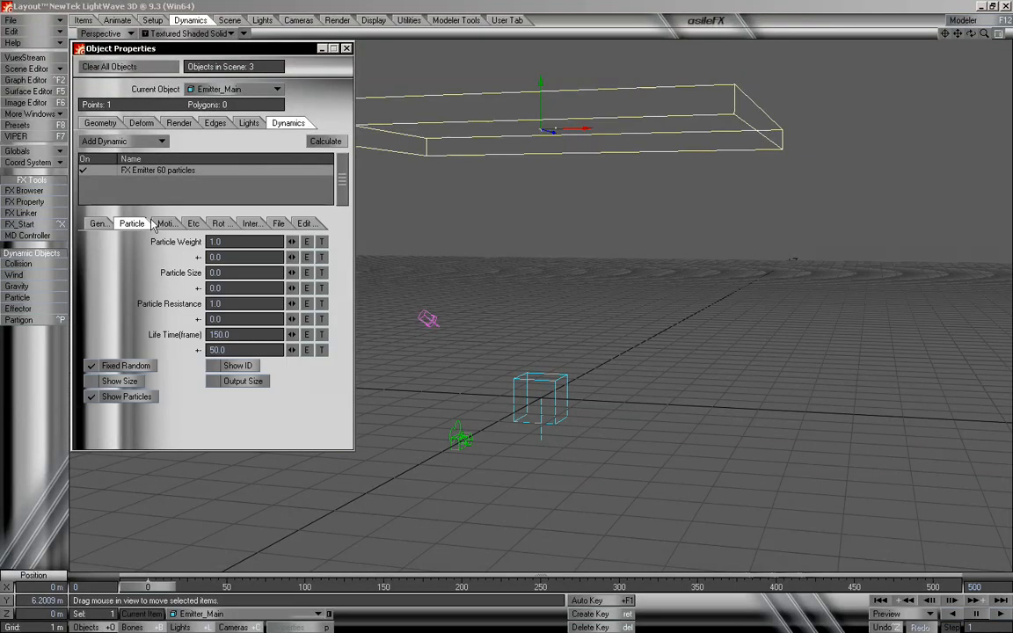
double_click(222, 334)
type("500")
key("Tab")
type("0")
left_click_drag(162, 588, 132, 588)
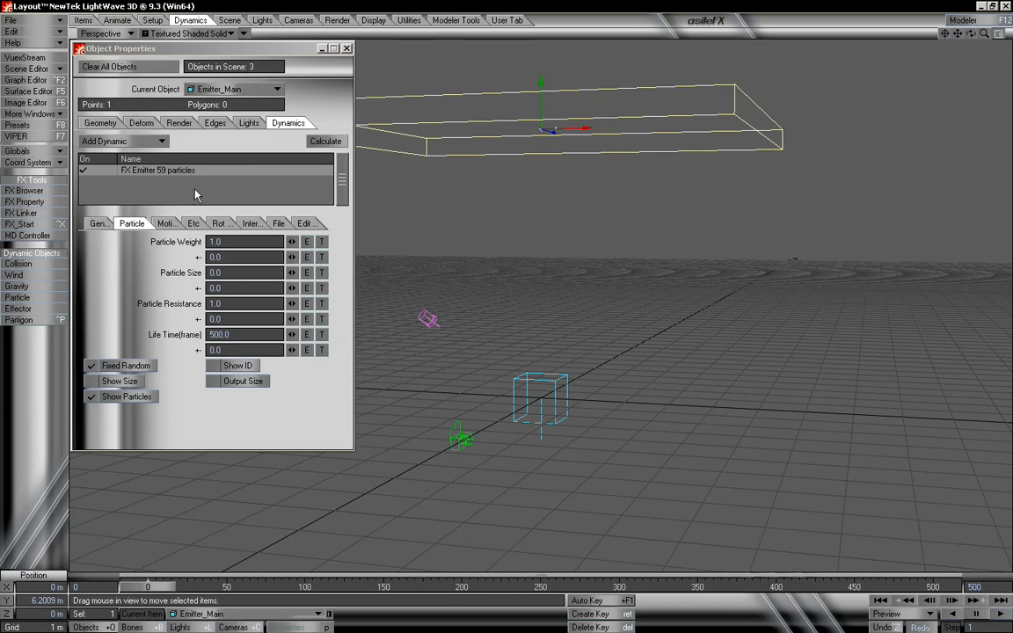
left_click(100, 222)
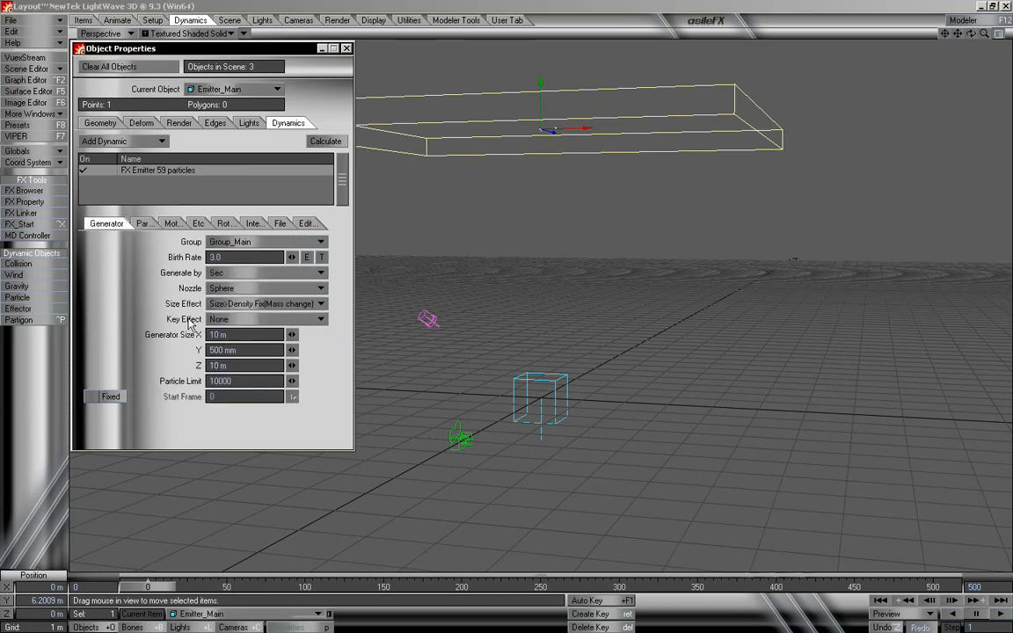